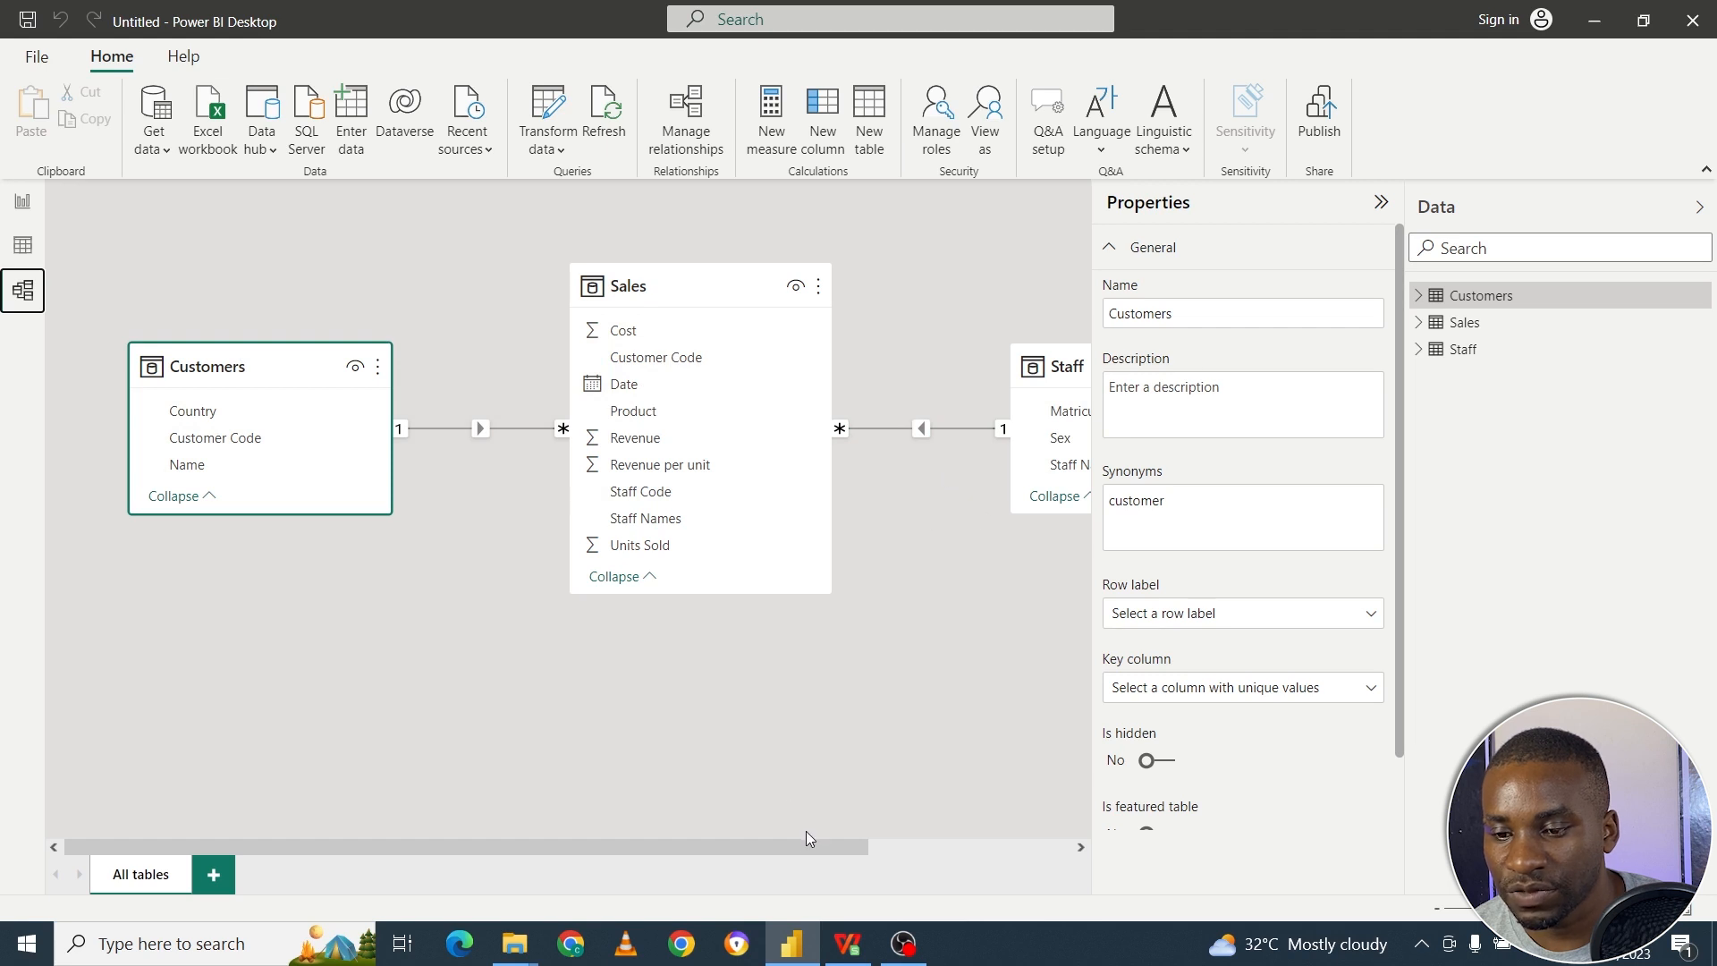
# Review how the Customers, Sales and Staff tables are related in the model diagram, and open the blank report page.
pyautogui.moveTo(802, 846); pyautogui.dragTo(964, 881)
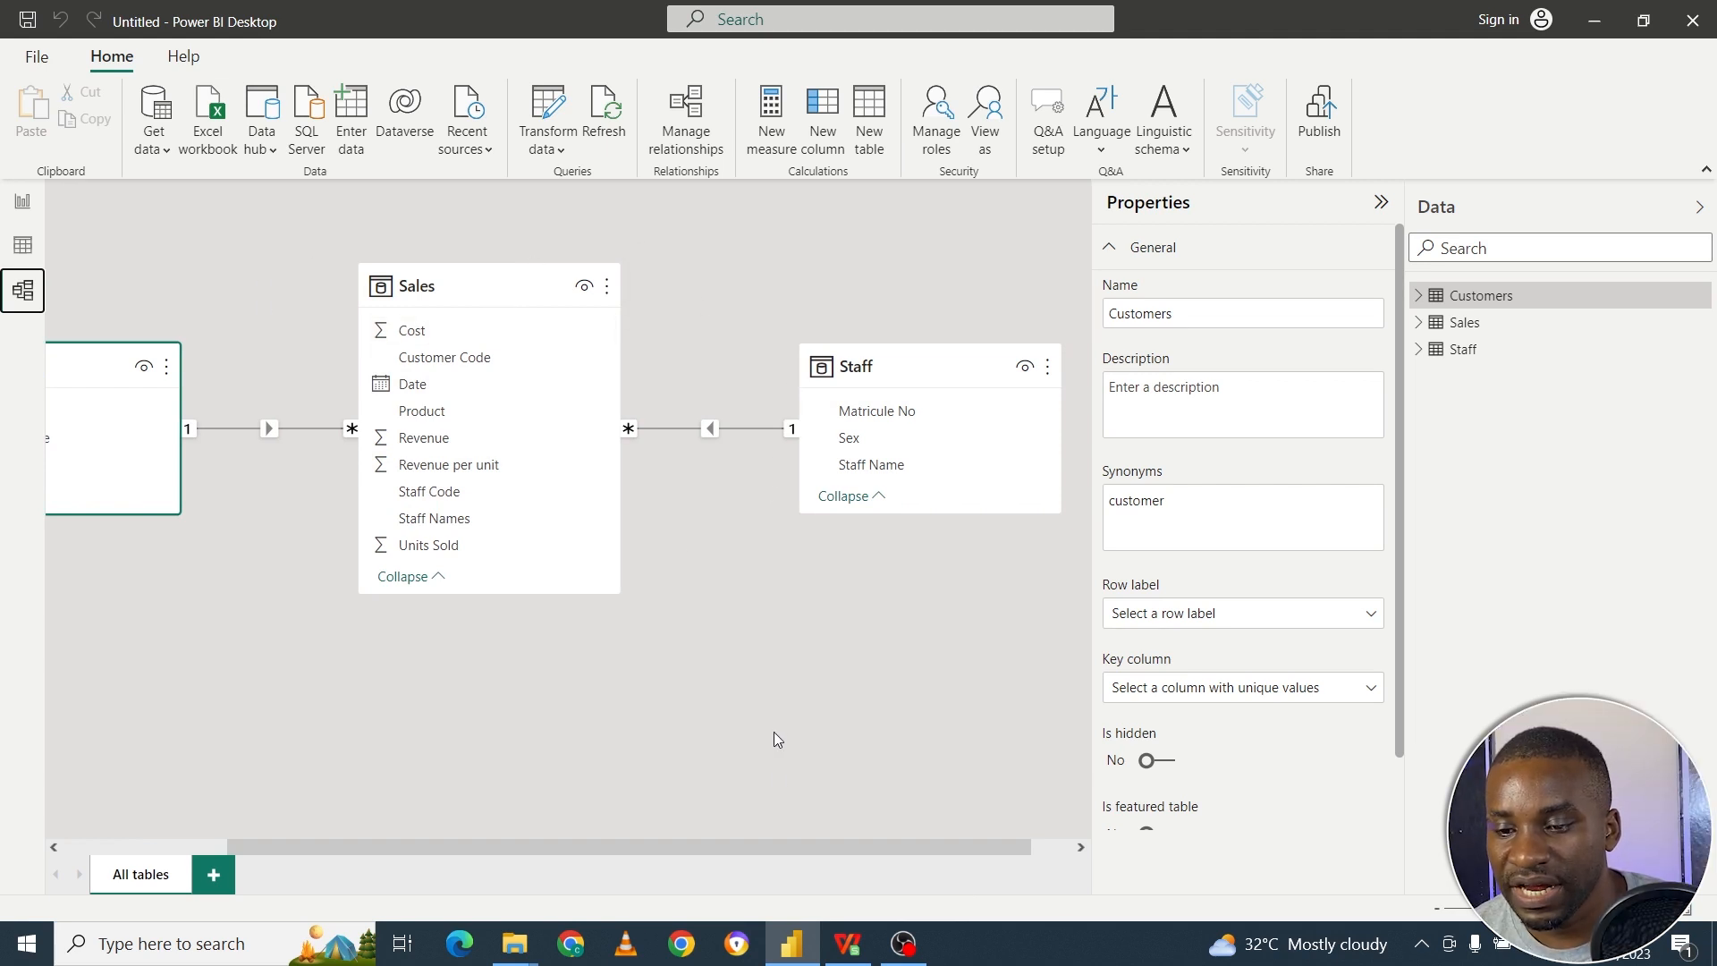
pyautogui.moveTo(810, 840); pyautogui.dragTo(641, 840)
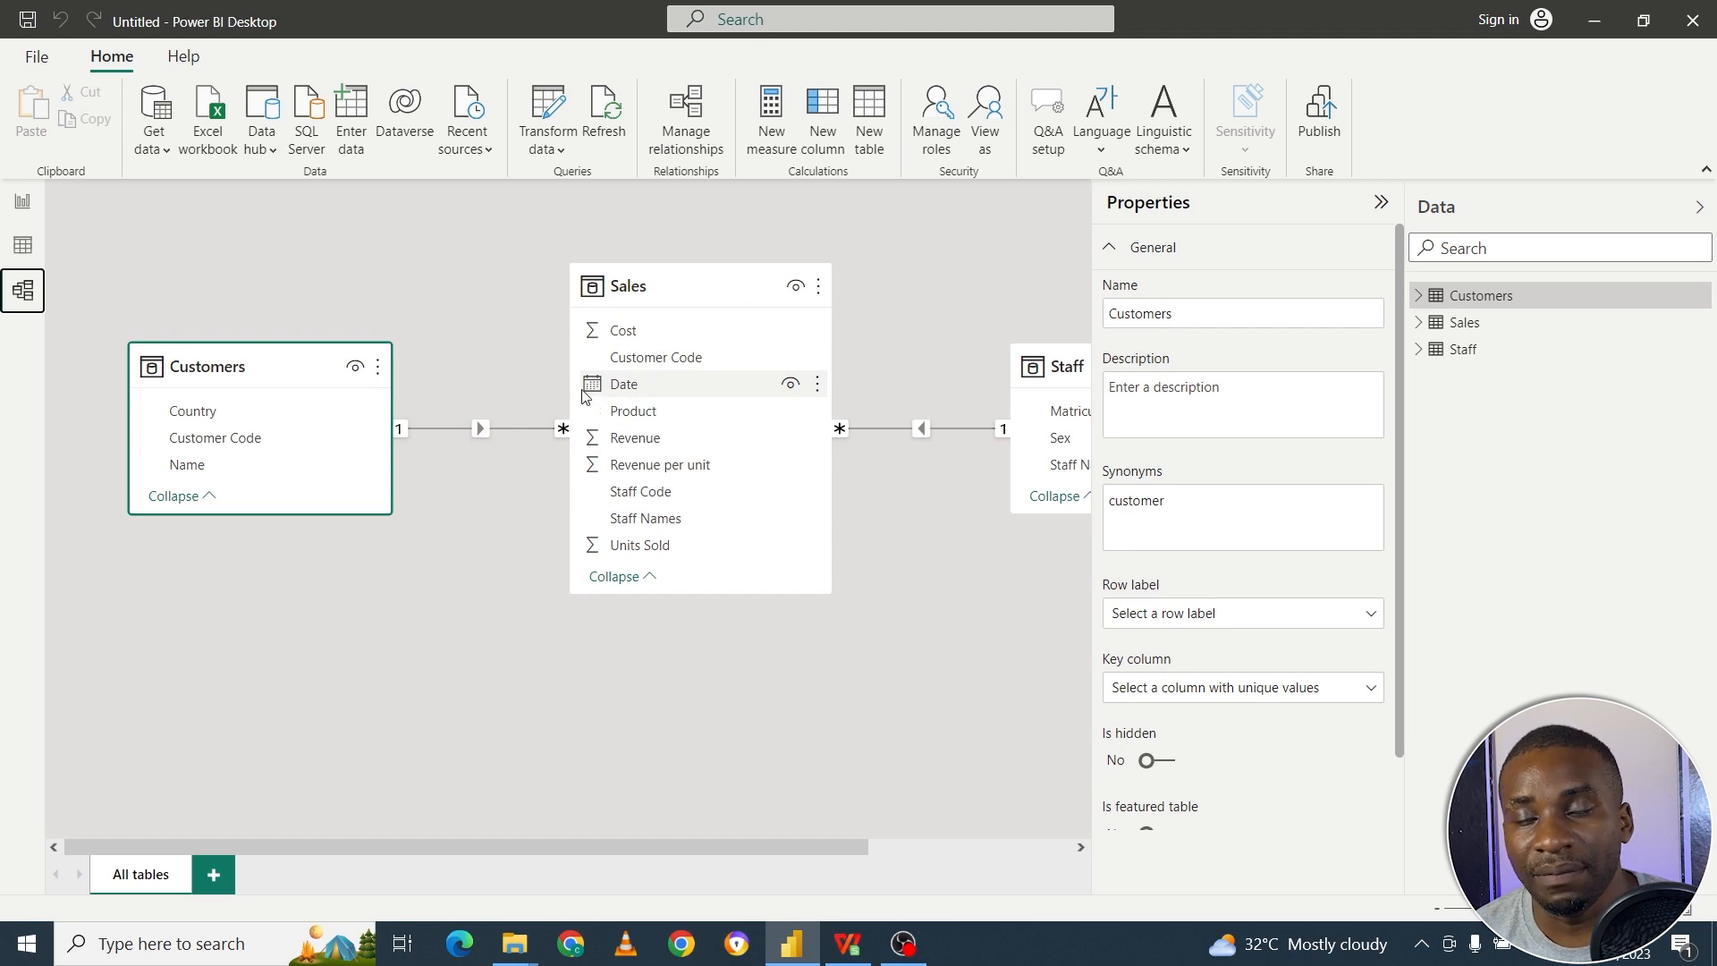
pyautogui.click(22, 201)
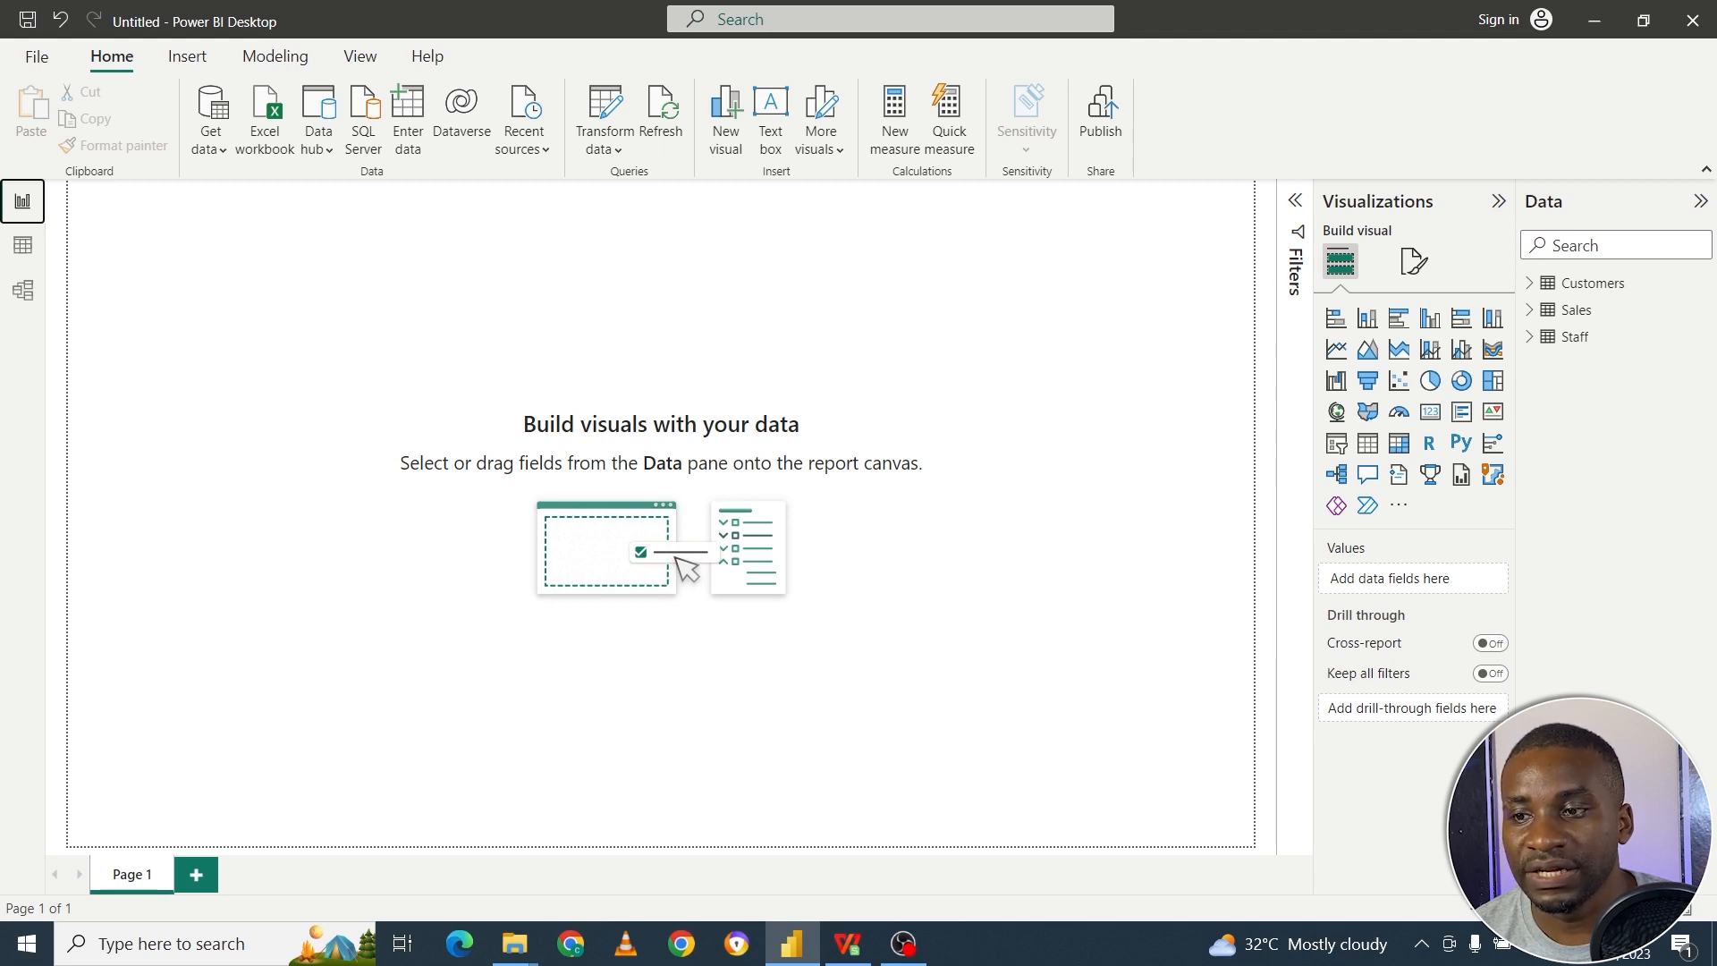
pyautogui.hotkey('alt', 'Tab')
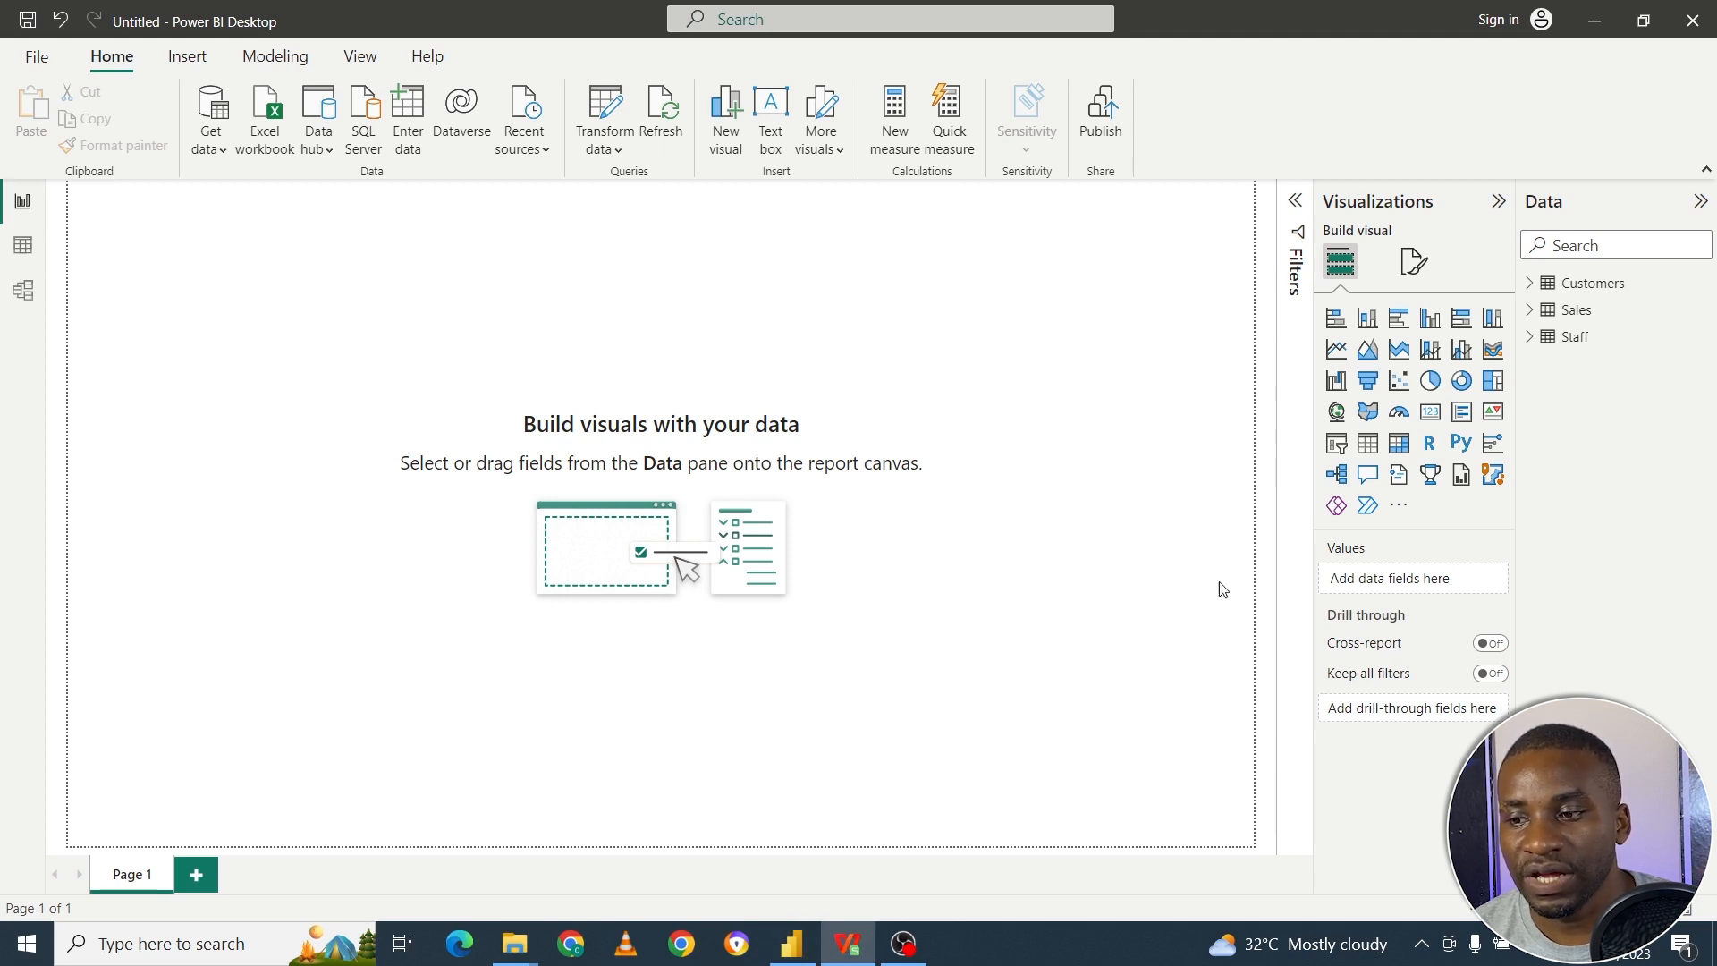
# Create a stacked column chart of Revenue by Product from the Sales table, and enlarge it on the page.
pyautogui.click(1542, 311)
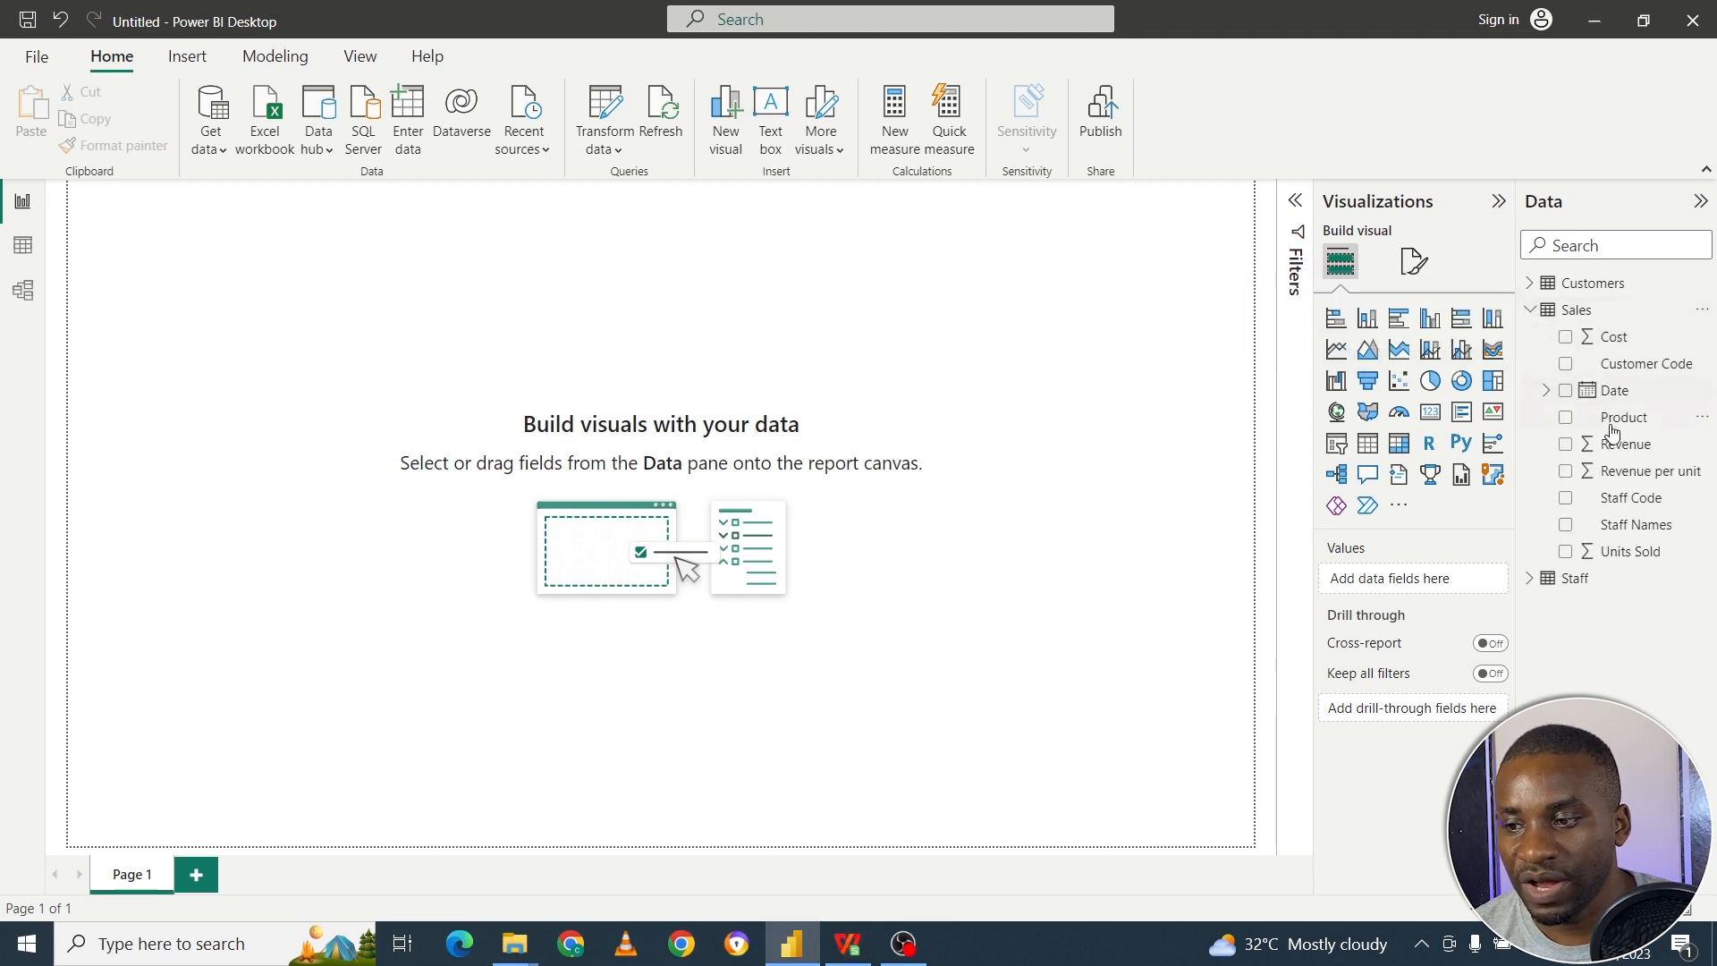
pyautogui.click(1567, 418)
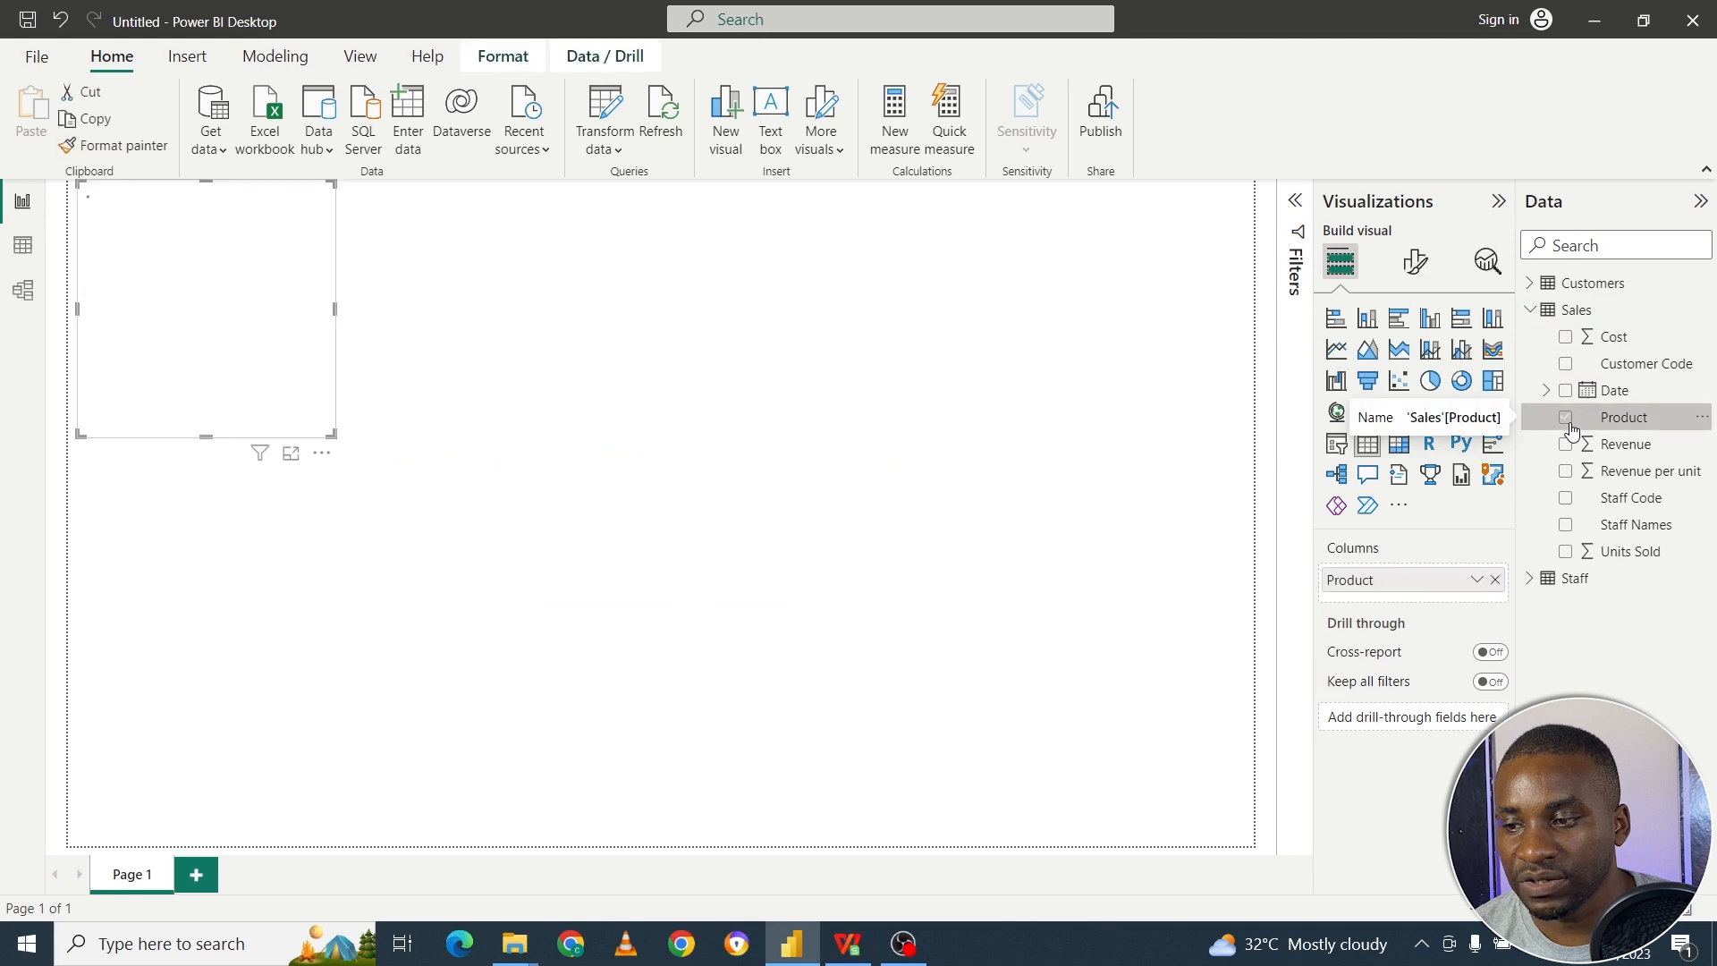
pyautogui.click(1570, 448)
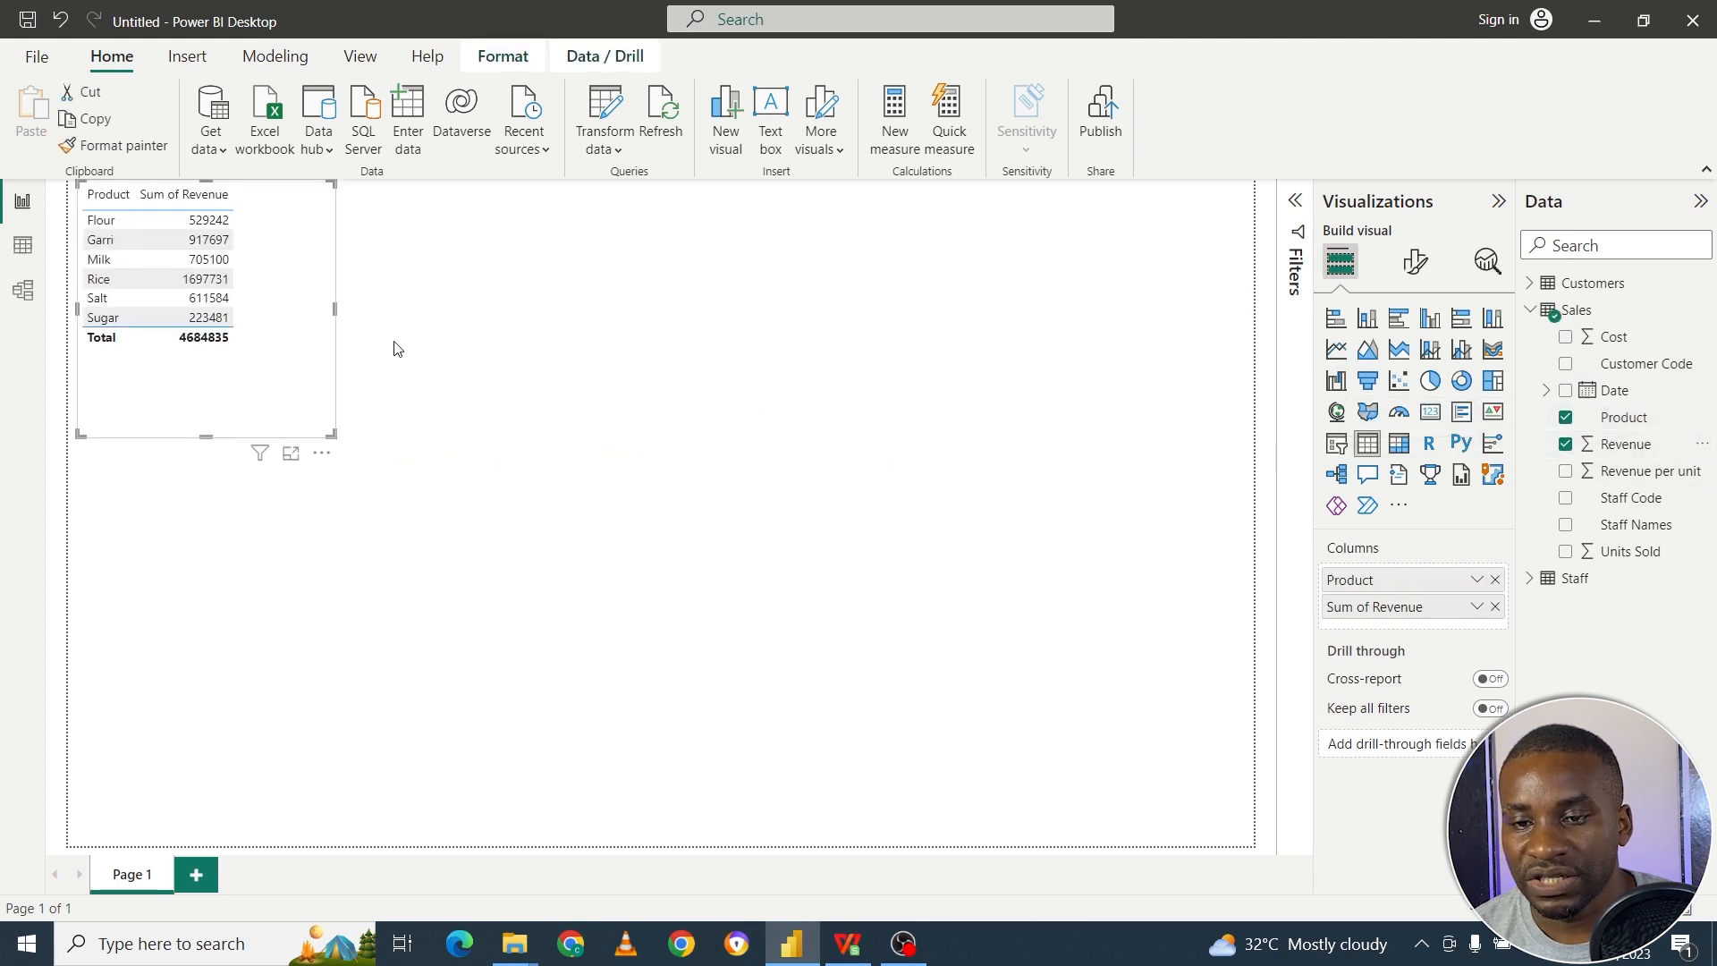
pyautogui.click(1368, 320)
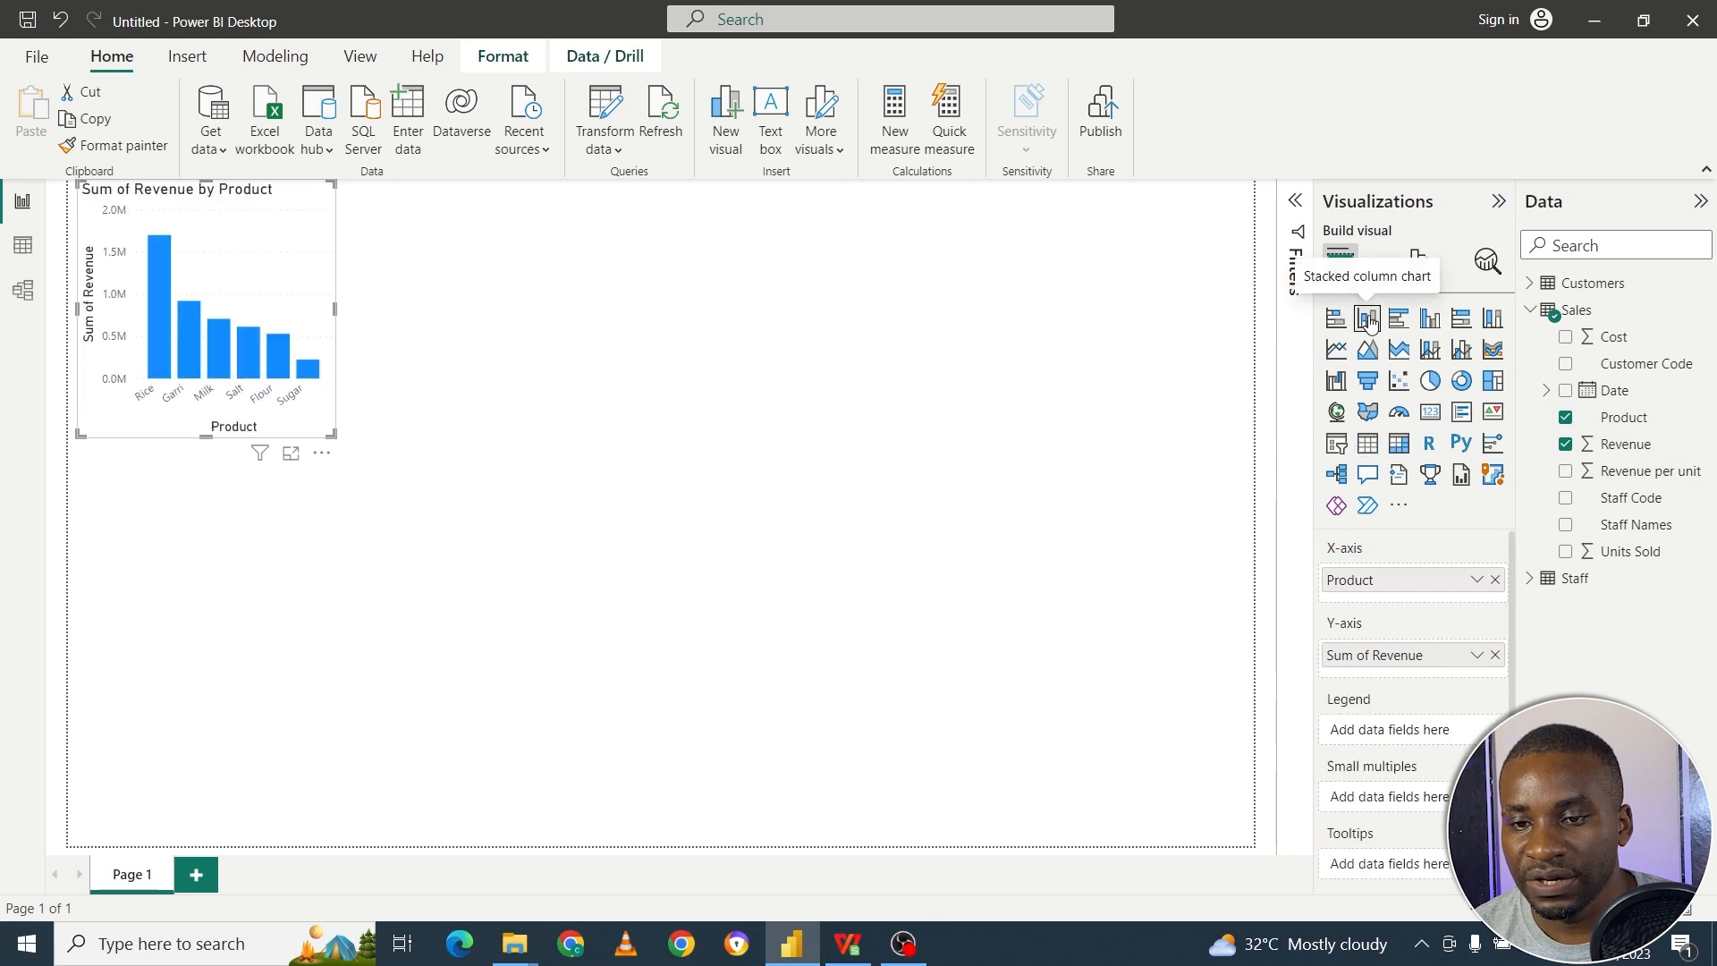
pyautogui.moveTo(329, 433); pyautogui.dragTo(660, 652)
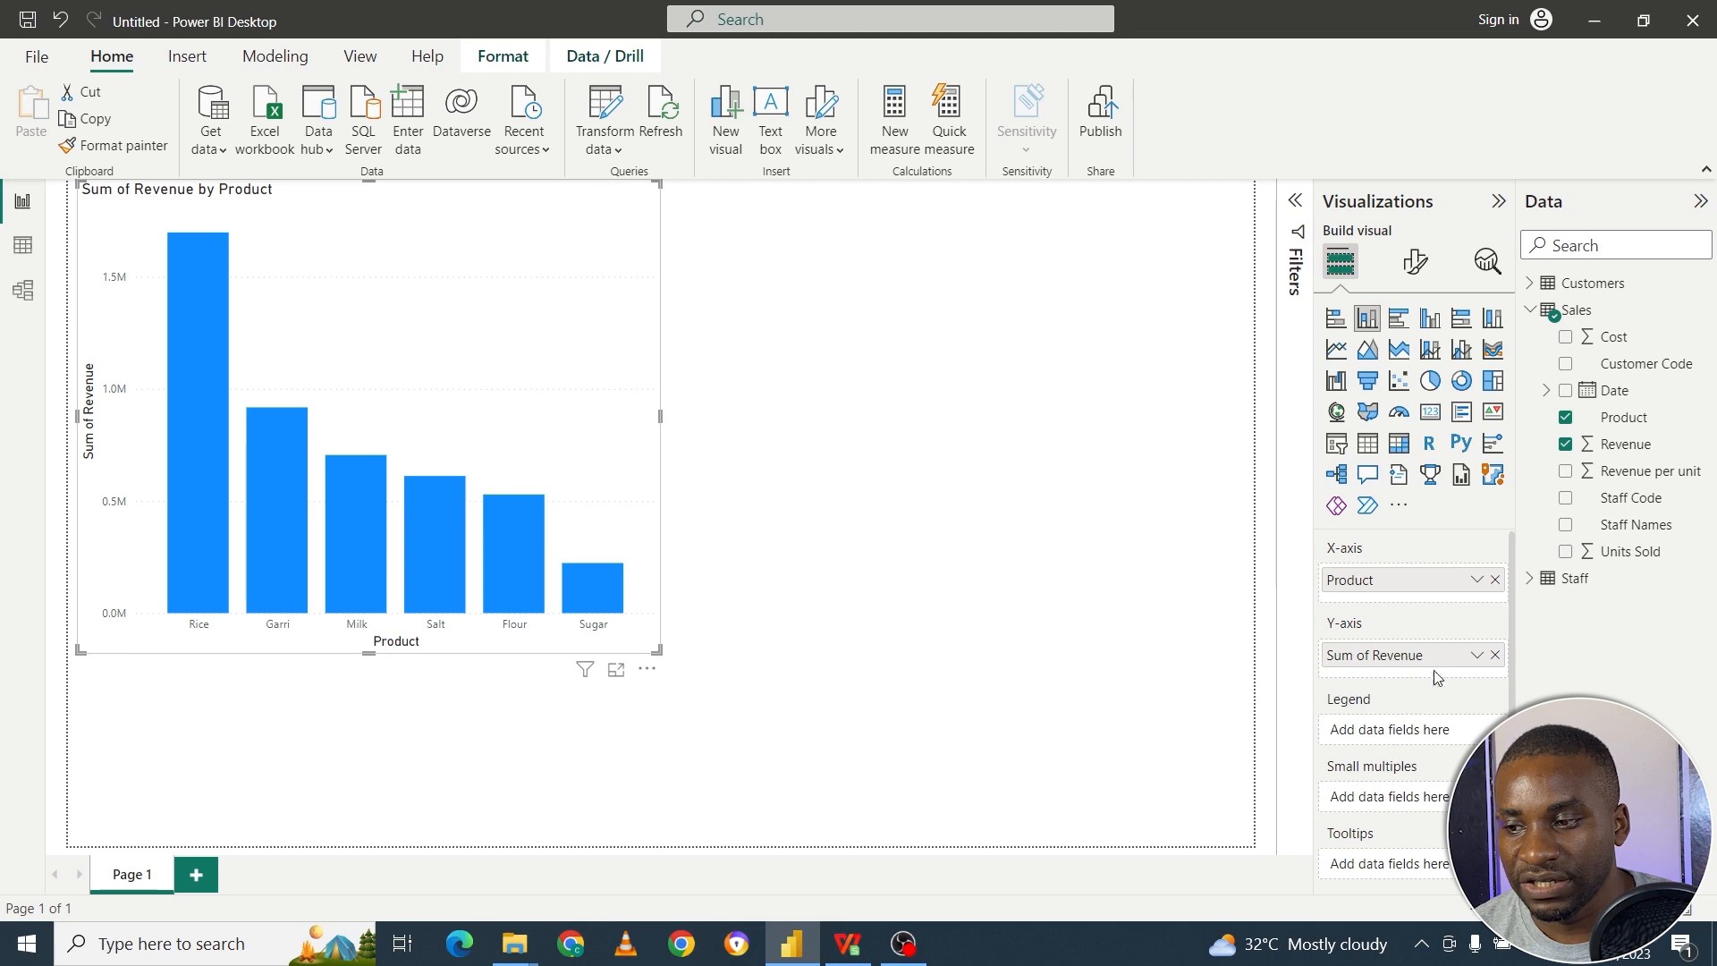
# Use Product as the column chart's legend and enlarge the chart slightly.
pyautogui.moveTo(1620, 420); pyautogui.dragTo(1427, 735)
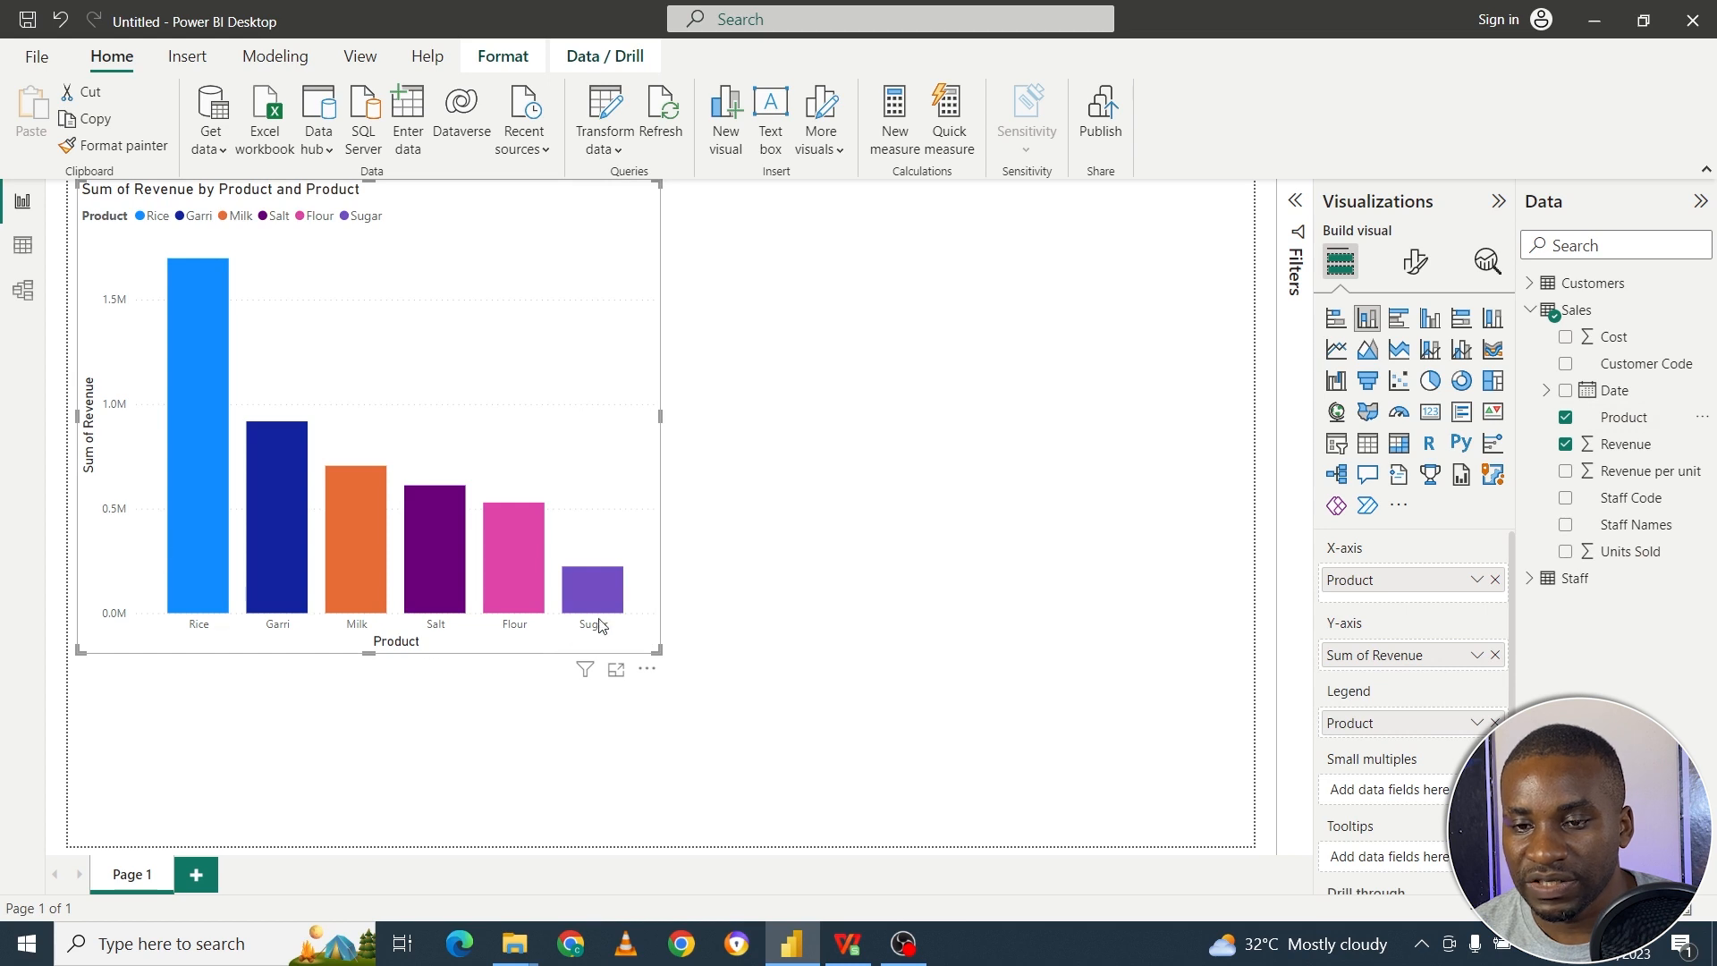
pyautogui.moveTo(660, 652); pyautogui.dragTo(726, 693)
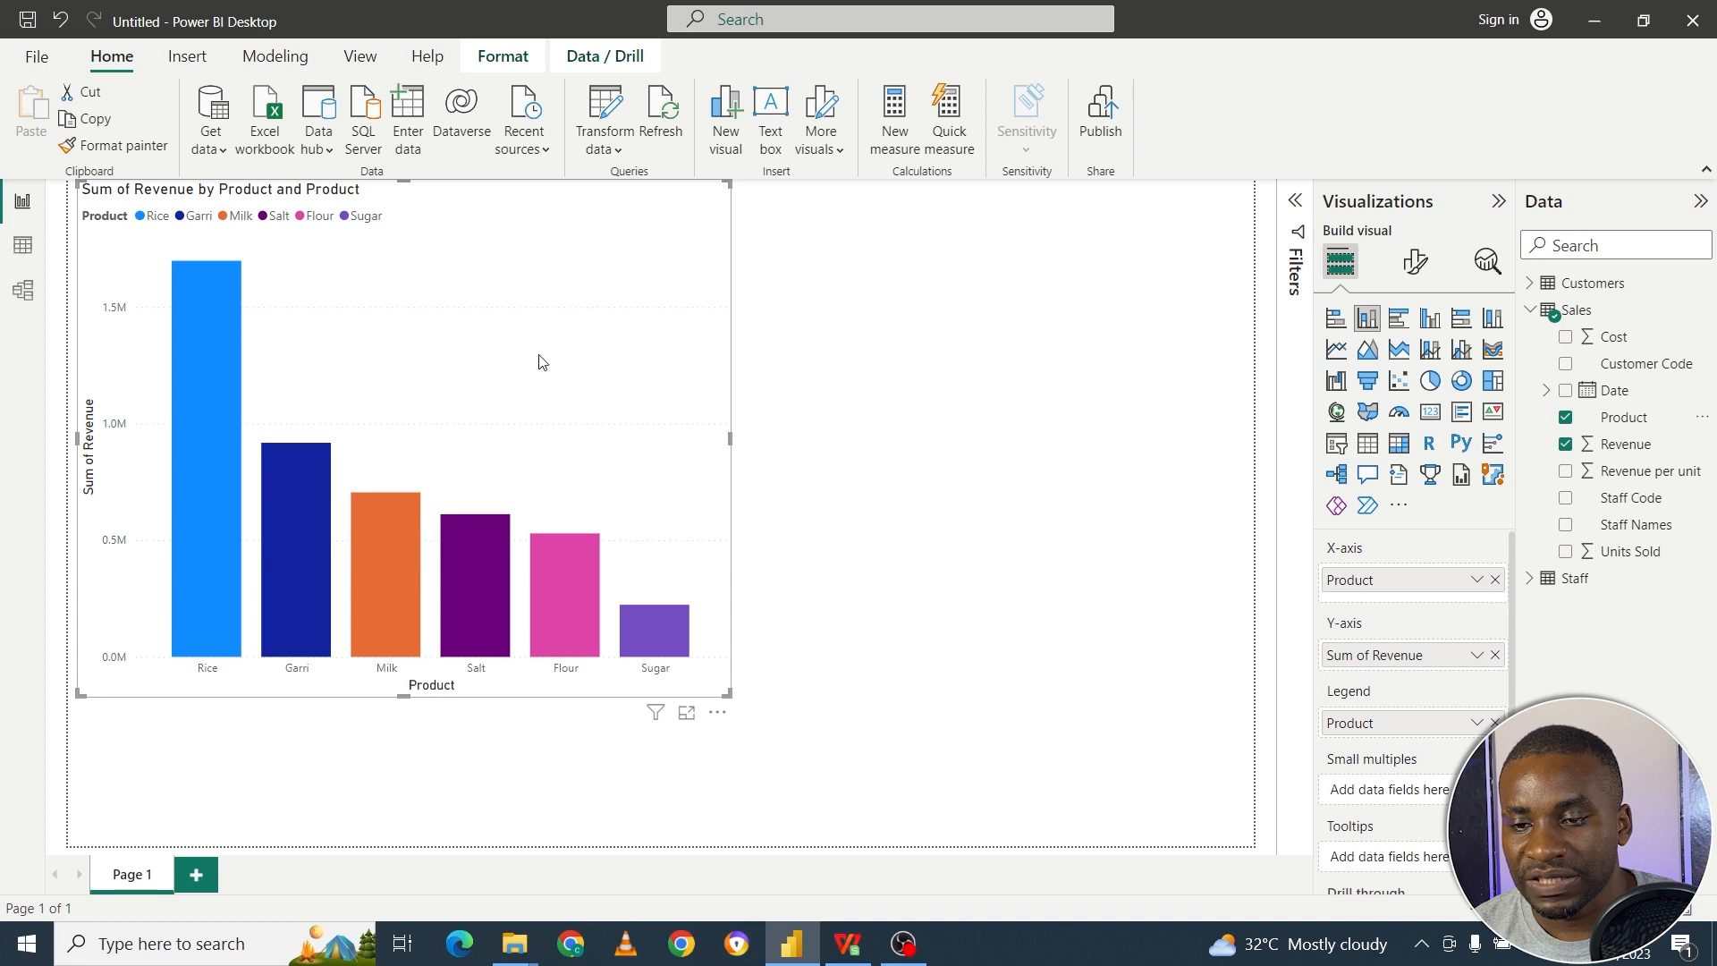
pyautogui.moveTo(485, 585)
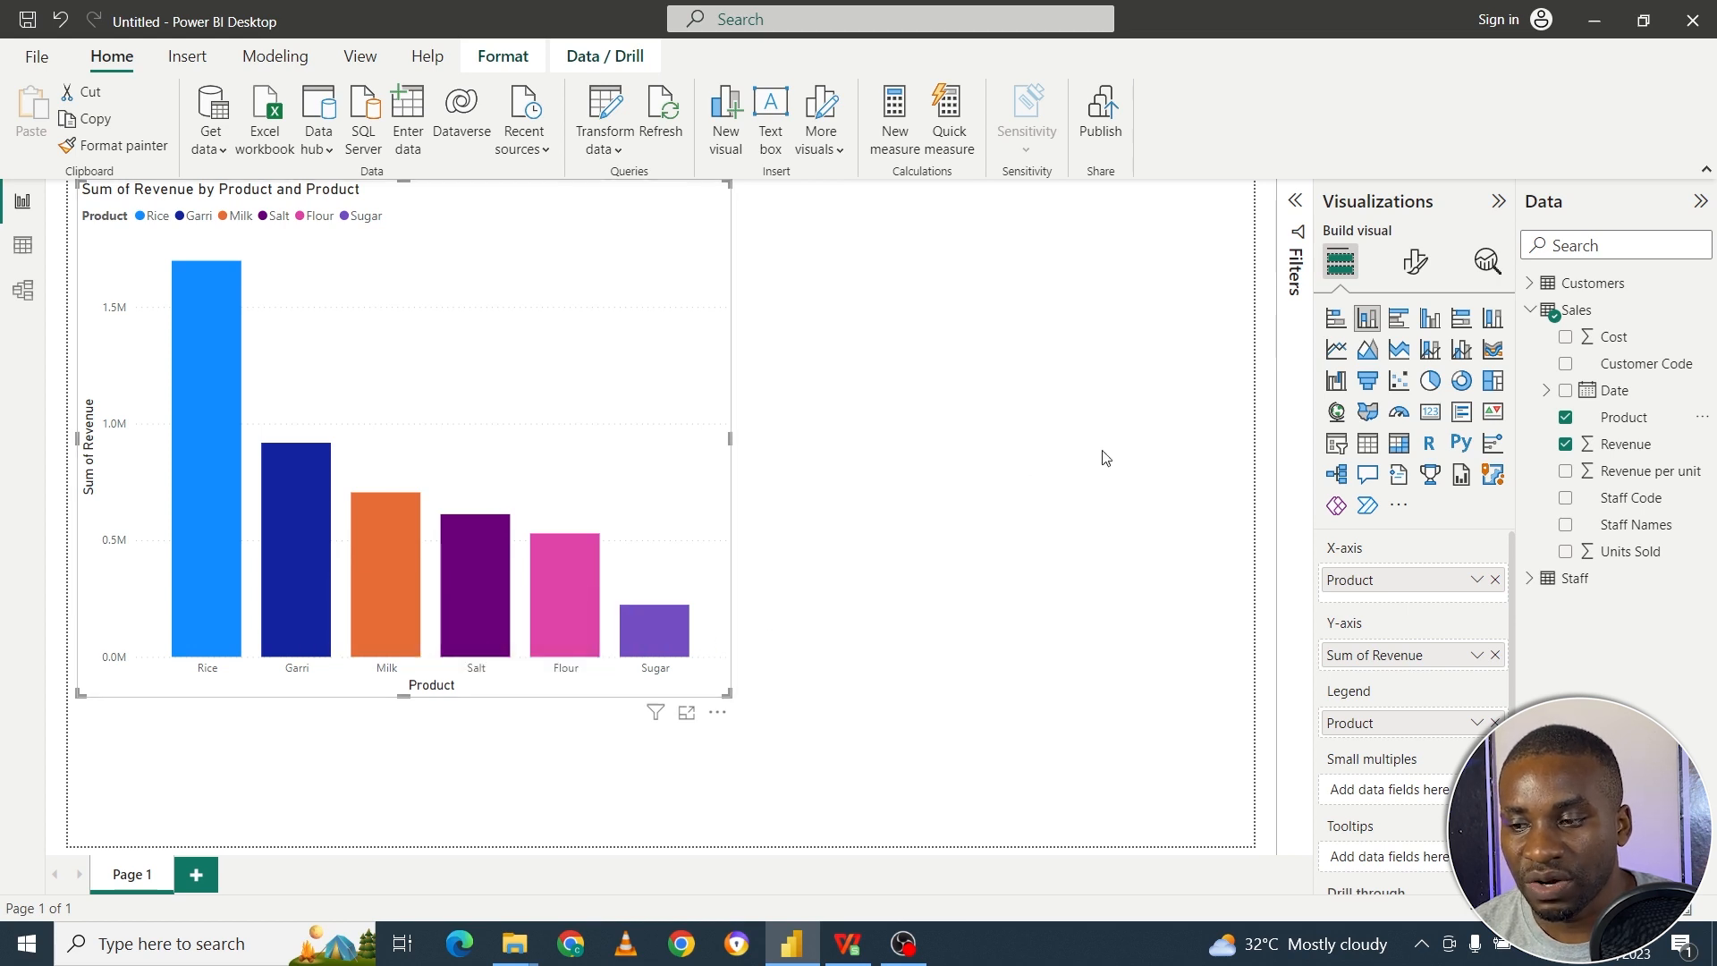
pyautogui.click(1005, 433)
pyautogui.click(507, 395)
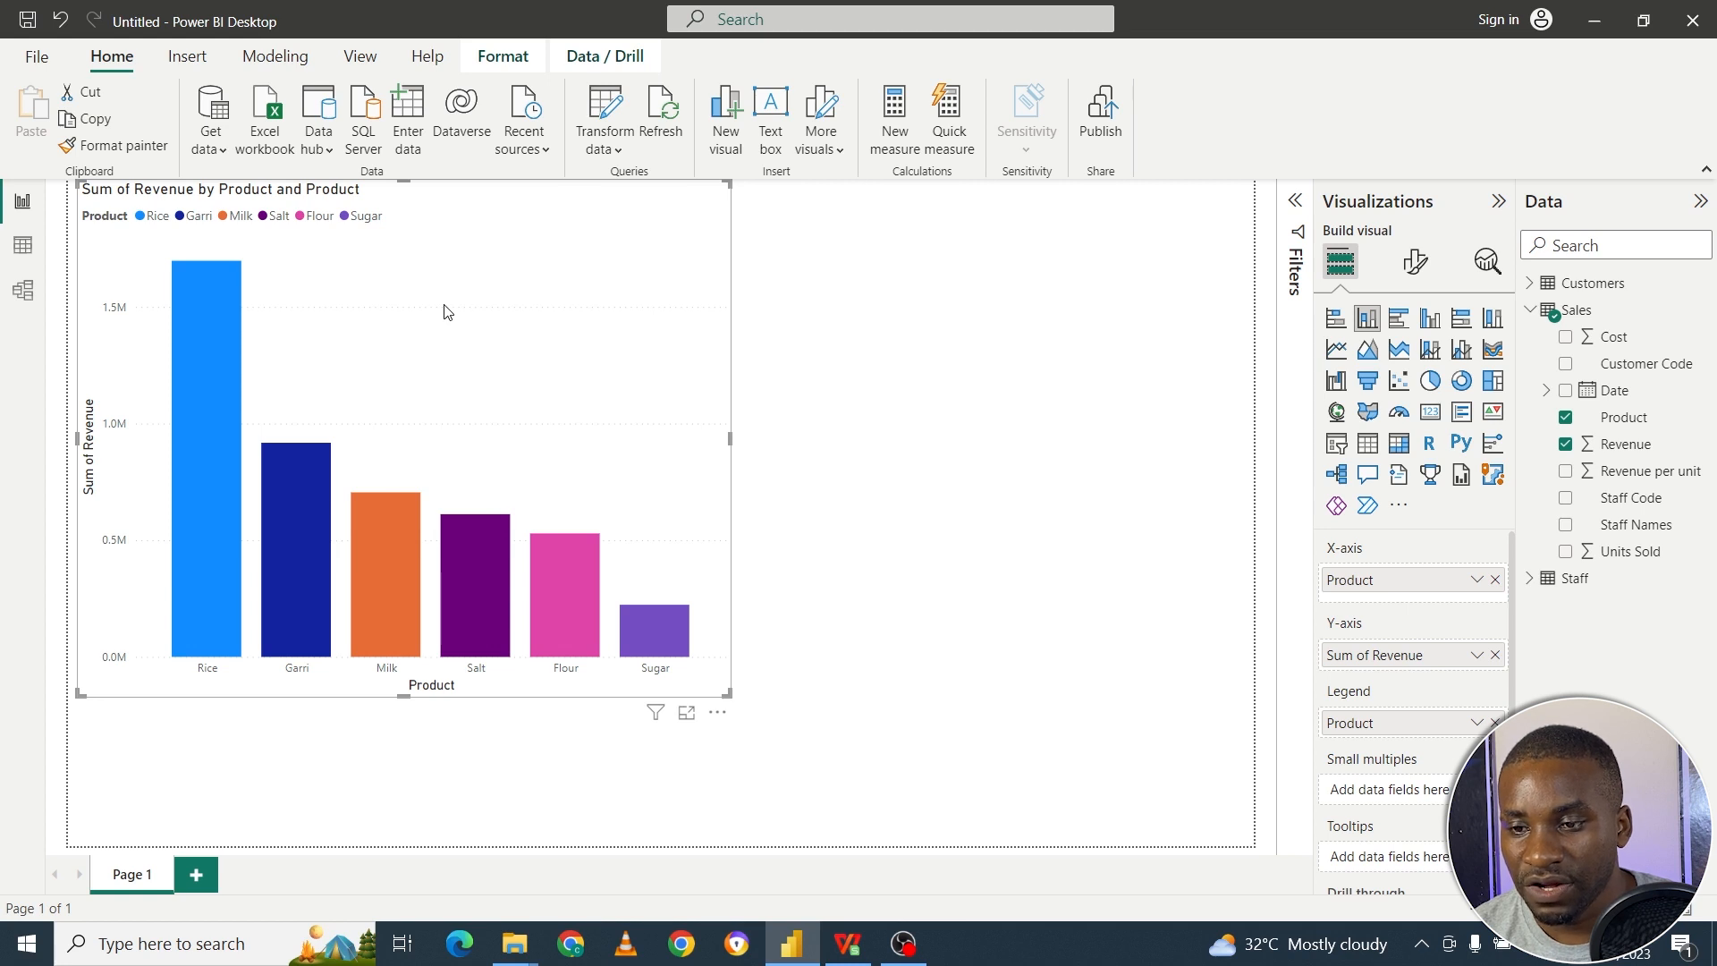
# Add a slicer on the Customers table's Country field, and place it as a narrow box near the page's upper-right corner.
pyautogui.click(1124, 332)
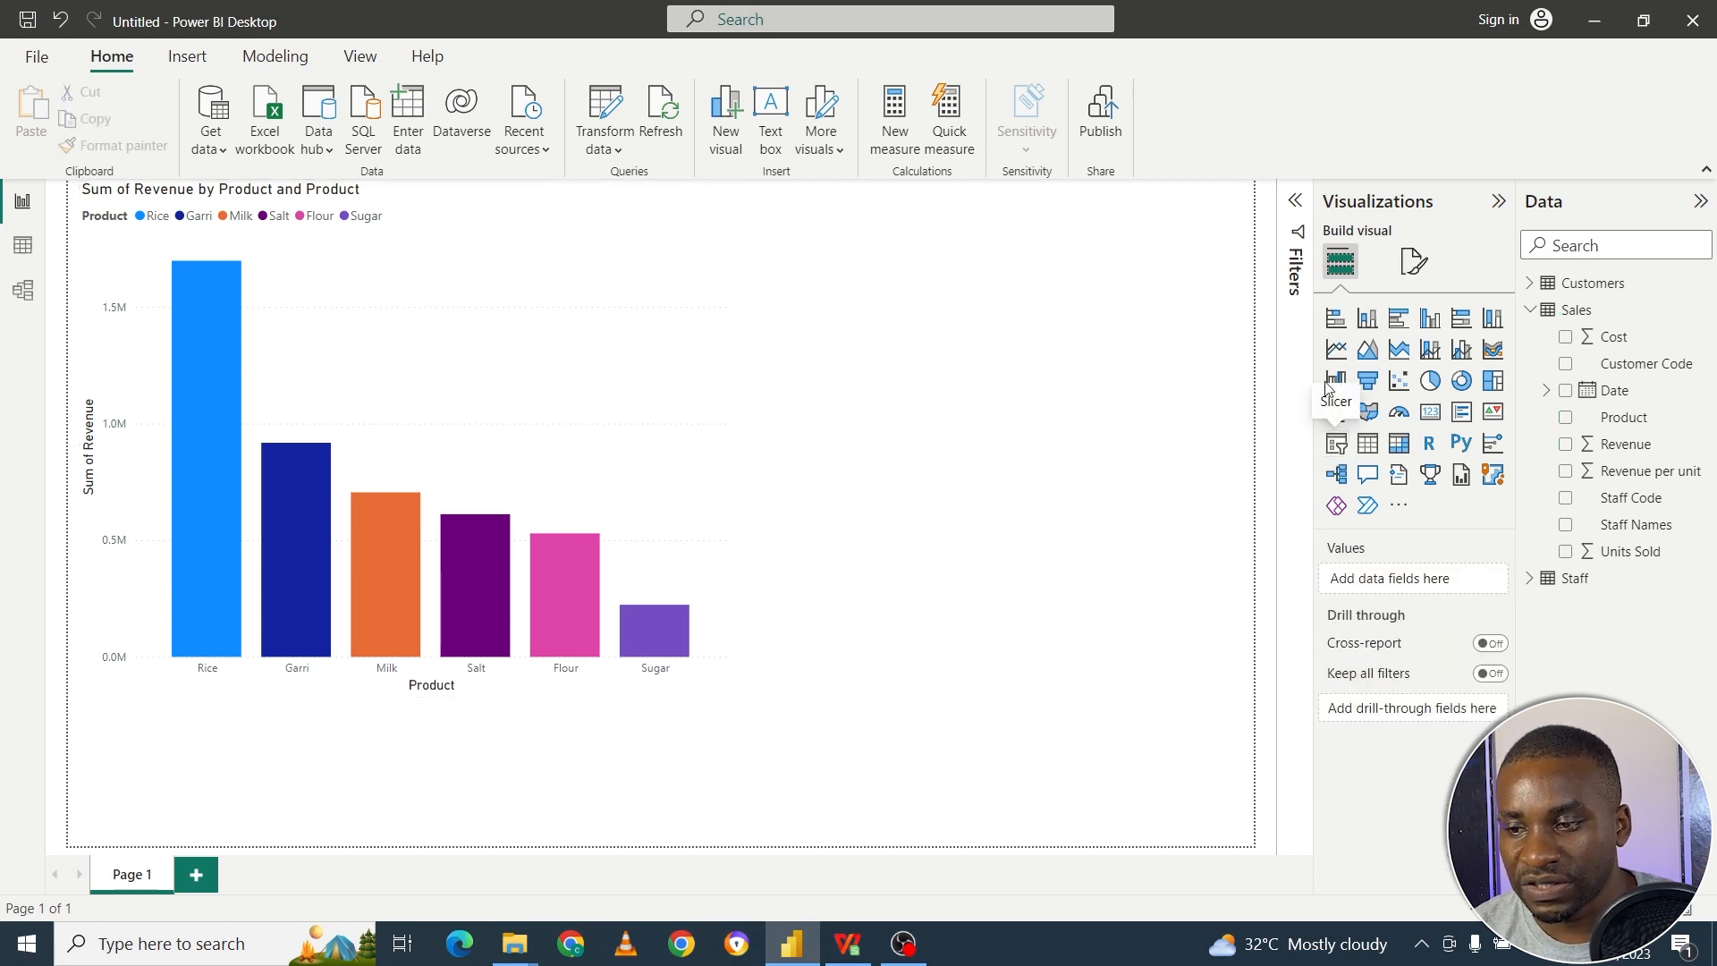
pyautogui.click(1336, 443)
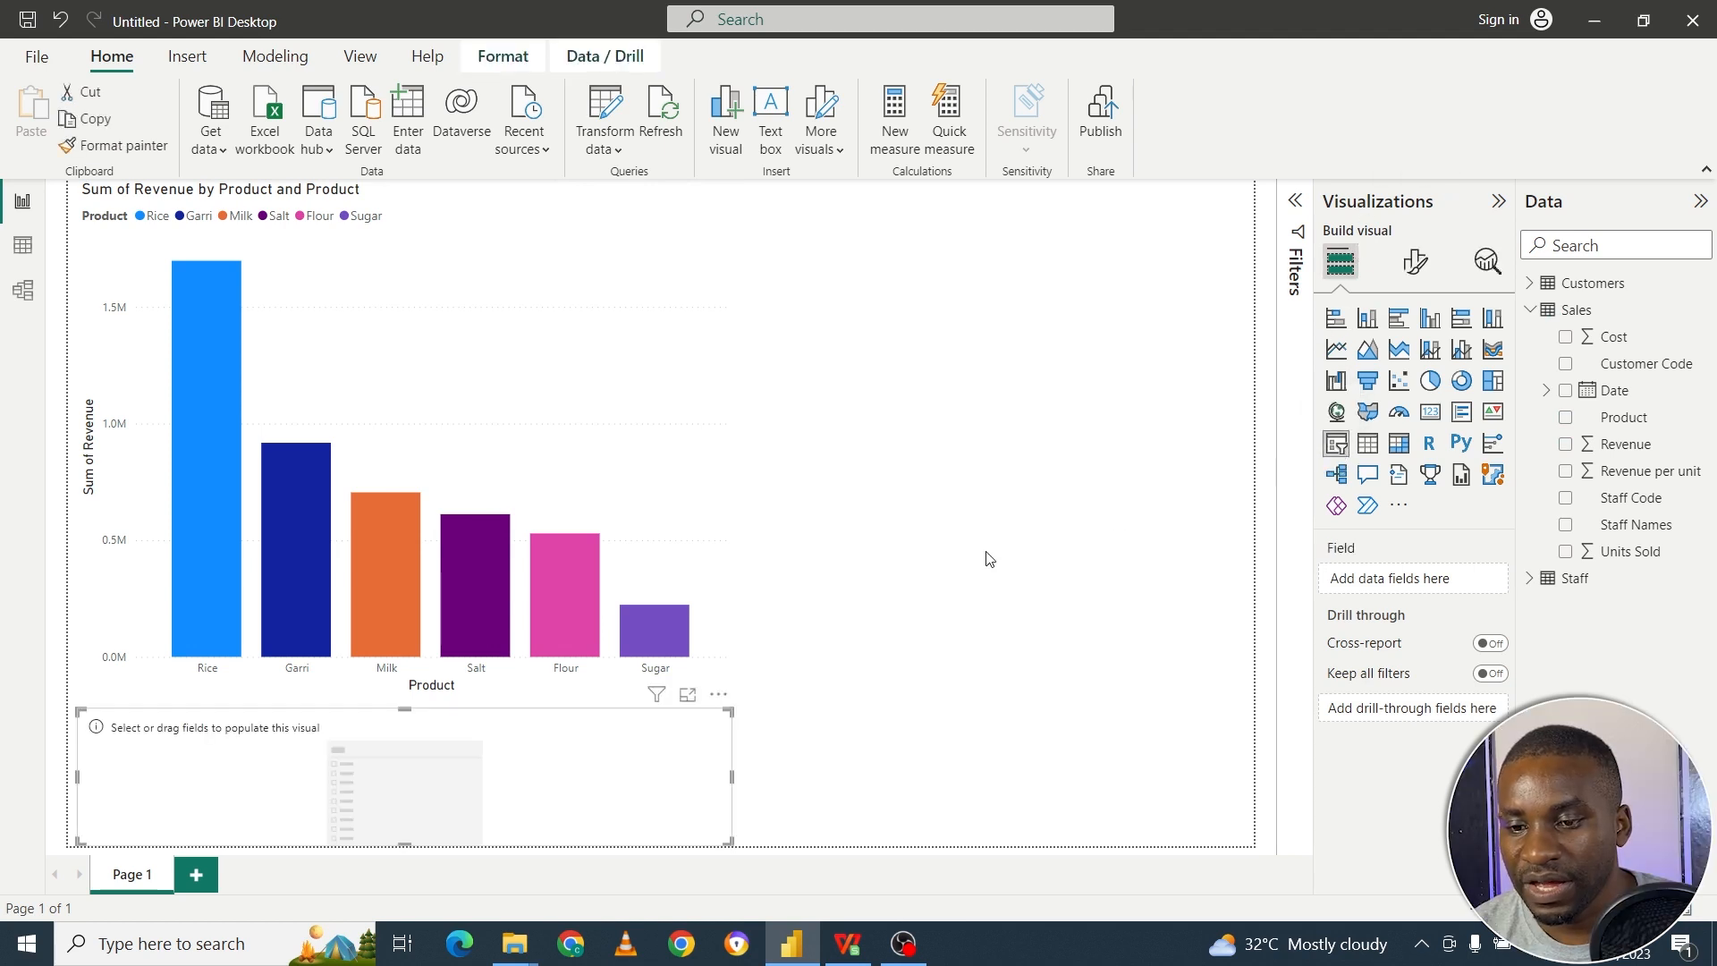
pyautogui.moveTo(587, 778); pyautogui.dragTo(1177, 302)
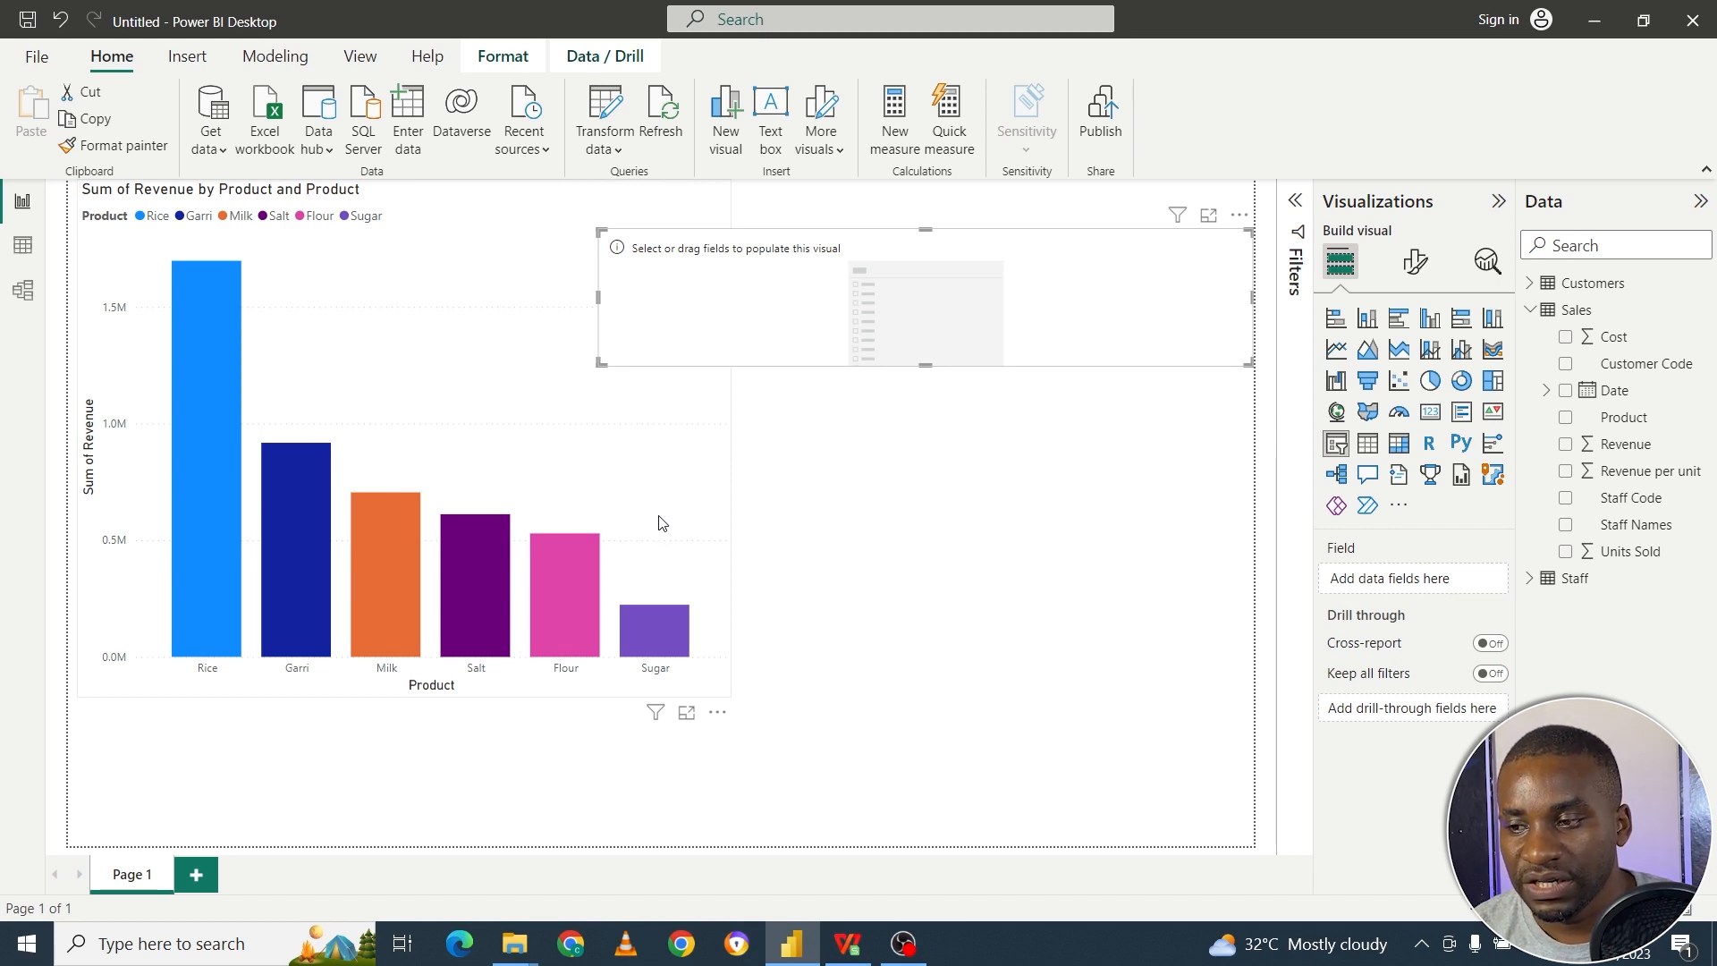
pyautogui.click(1542, 296)
pyautogui.click(1531, 285)
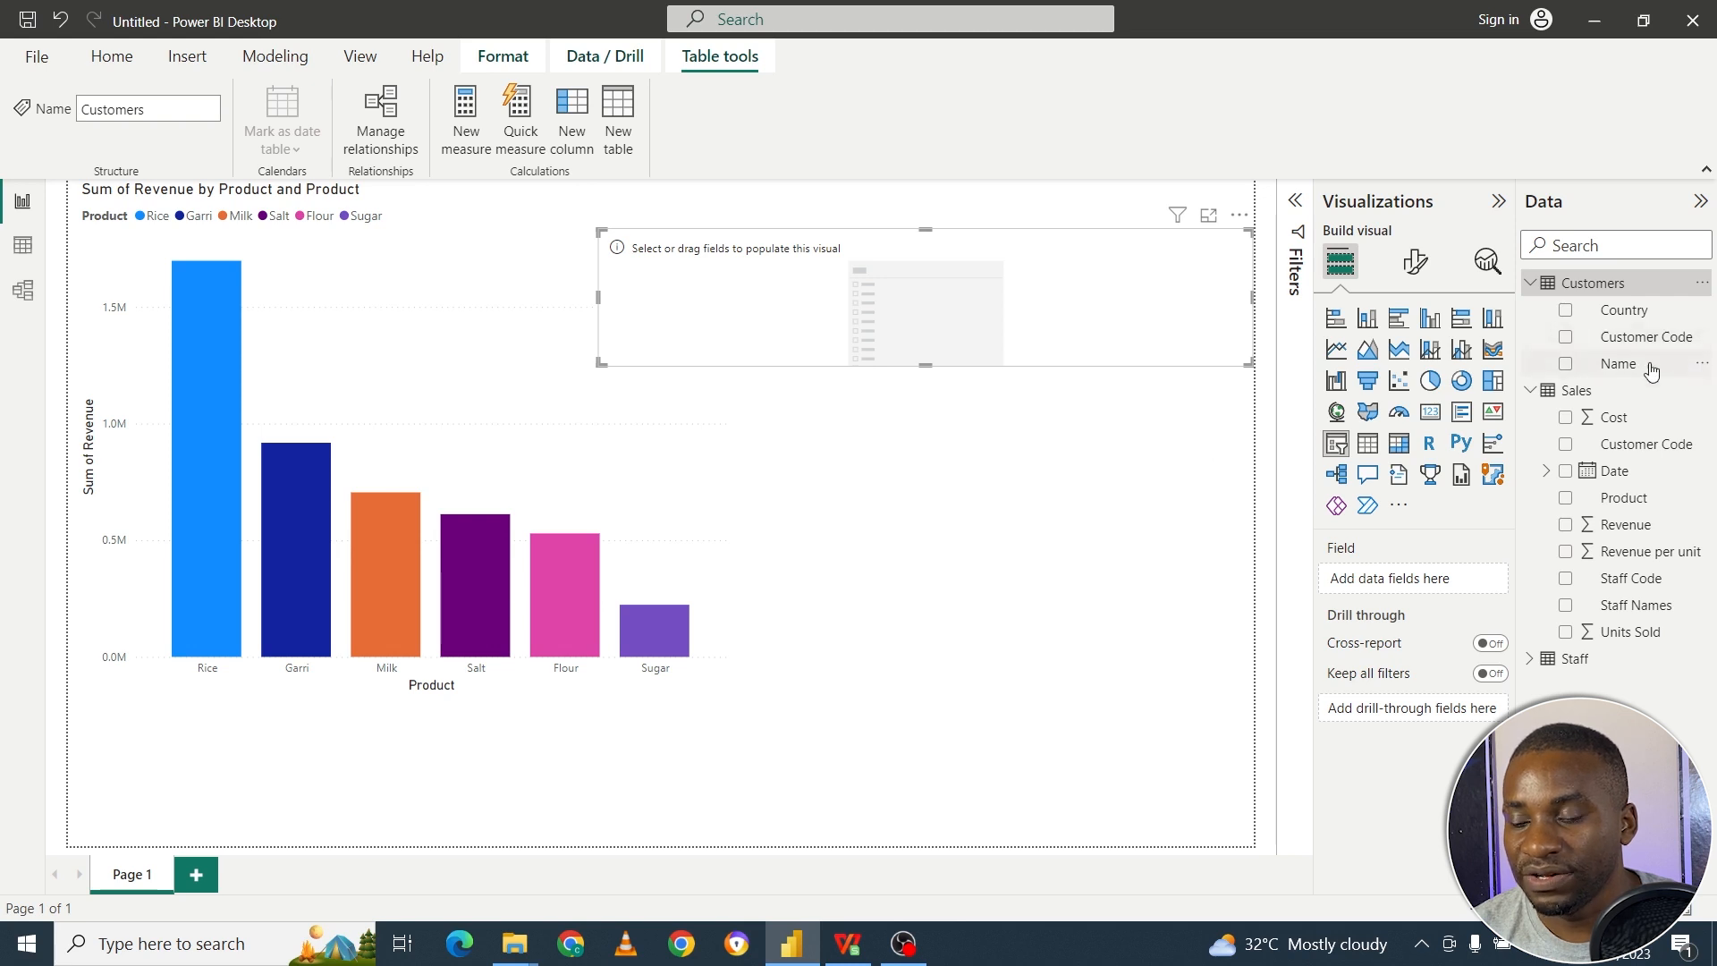
pyautogui.moveTo(1625, 310); pyautogui.dragTo(1433, 591)
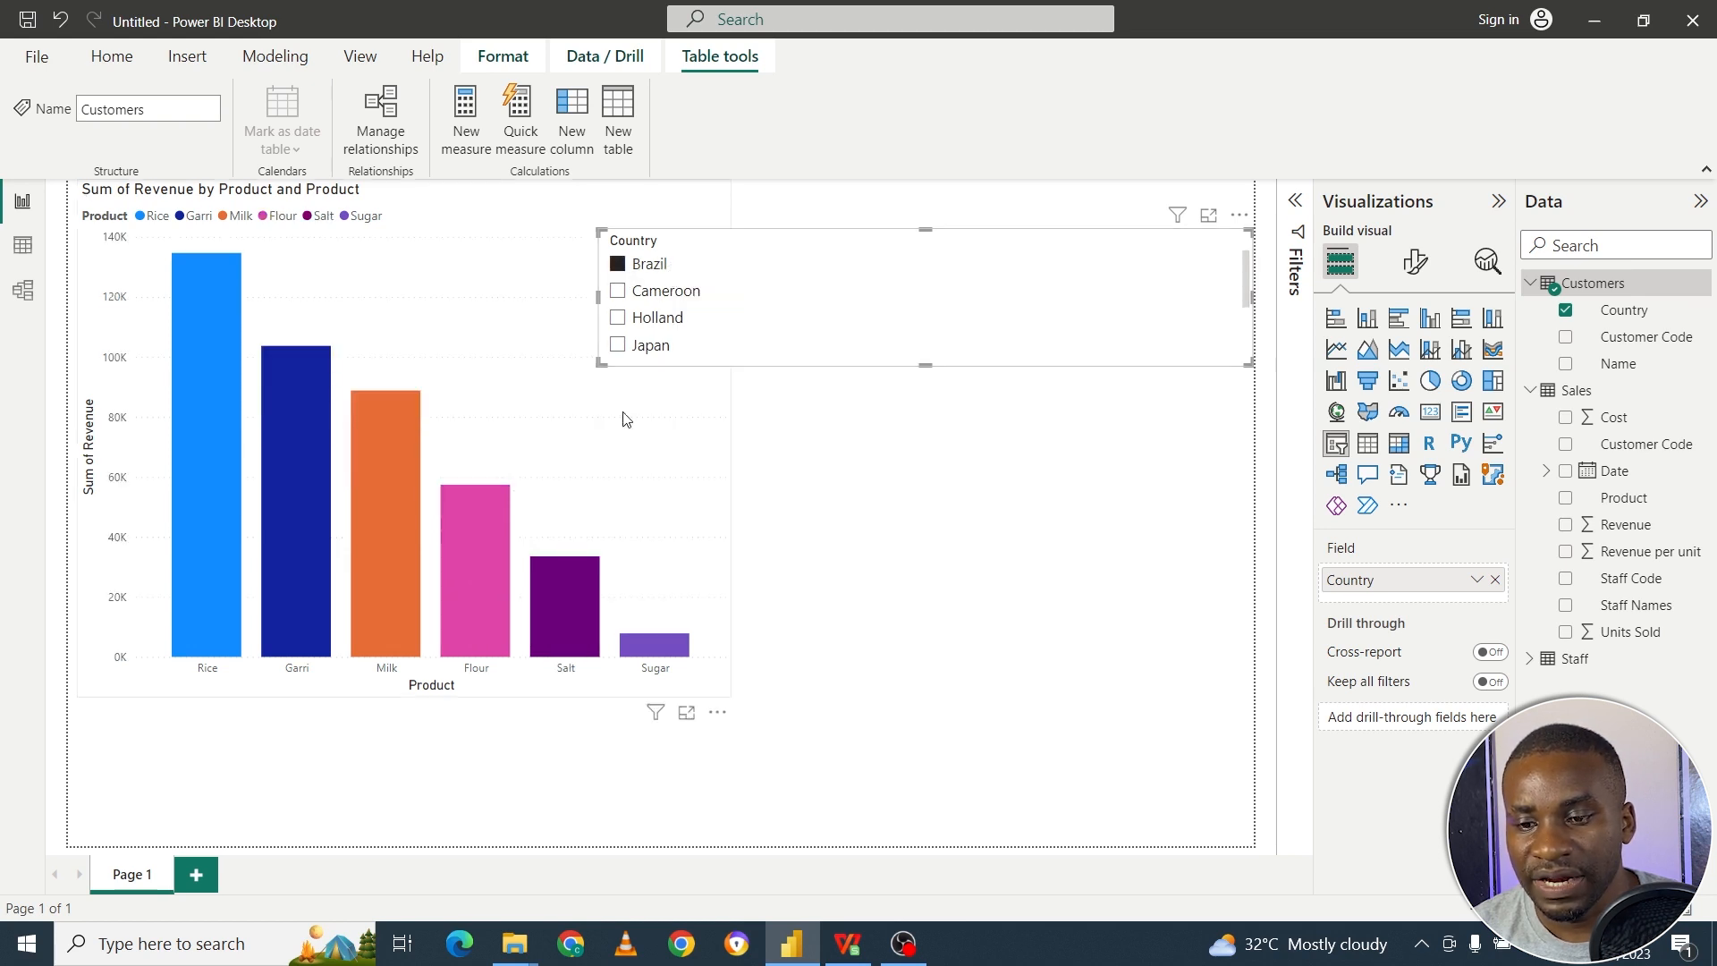
pyautogui.moveTo(1252, 296); pyautogui.dragTo(1205, 226)
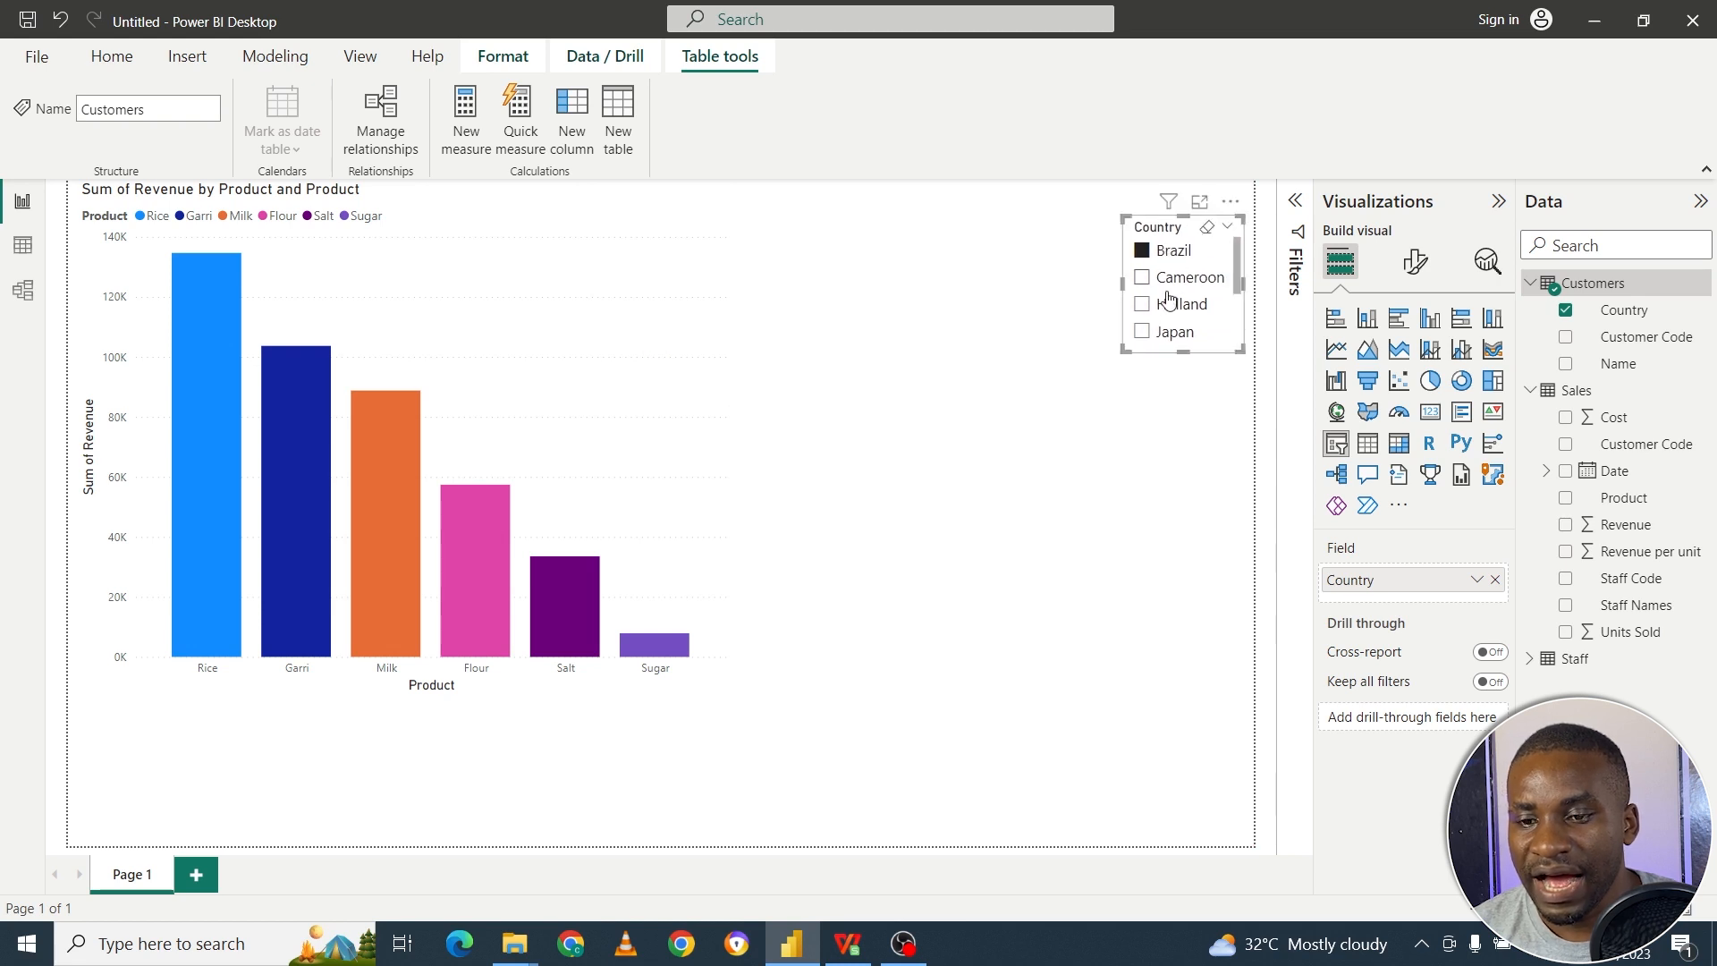
# Filter the column chart by Cameroon, Holland, Japan and Brazil in turn to compare product revenue per country.
pyautogui.click(1144, 279)
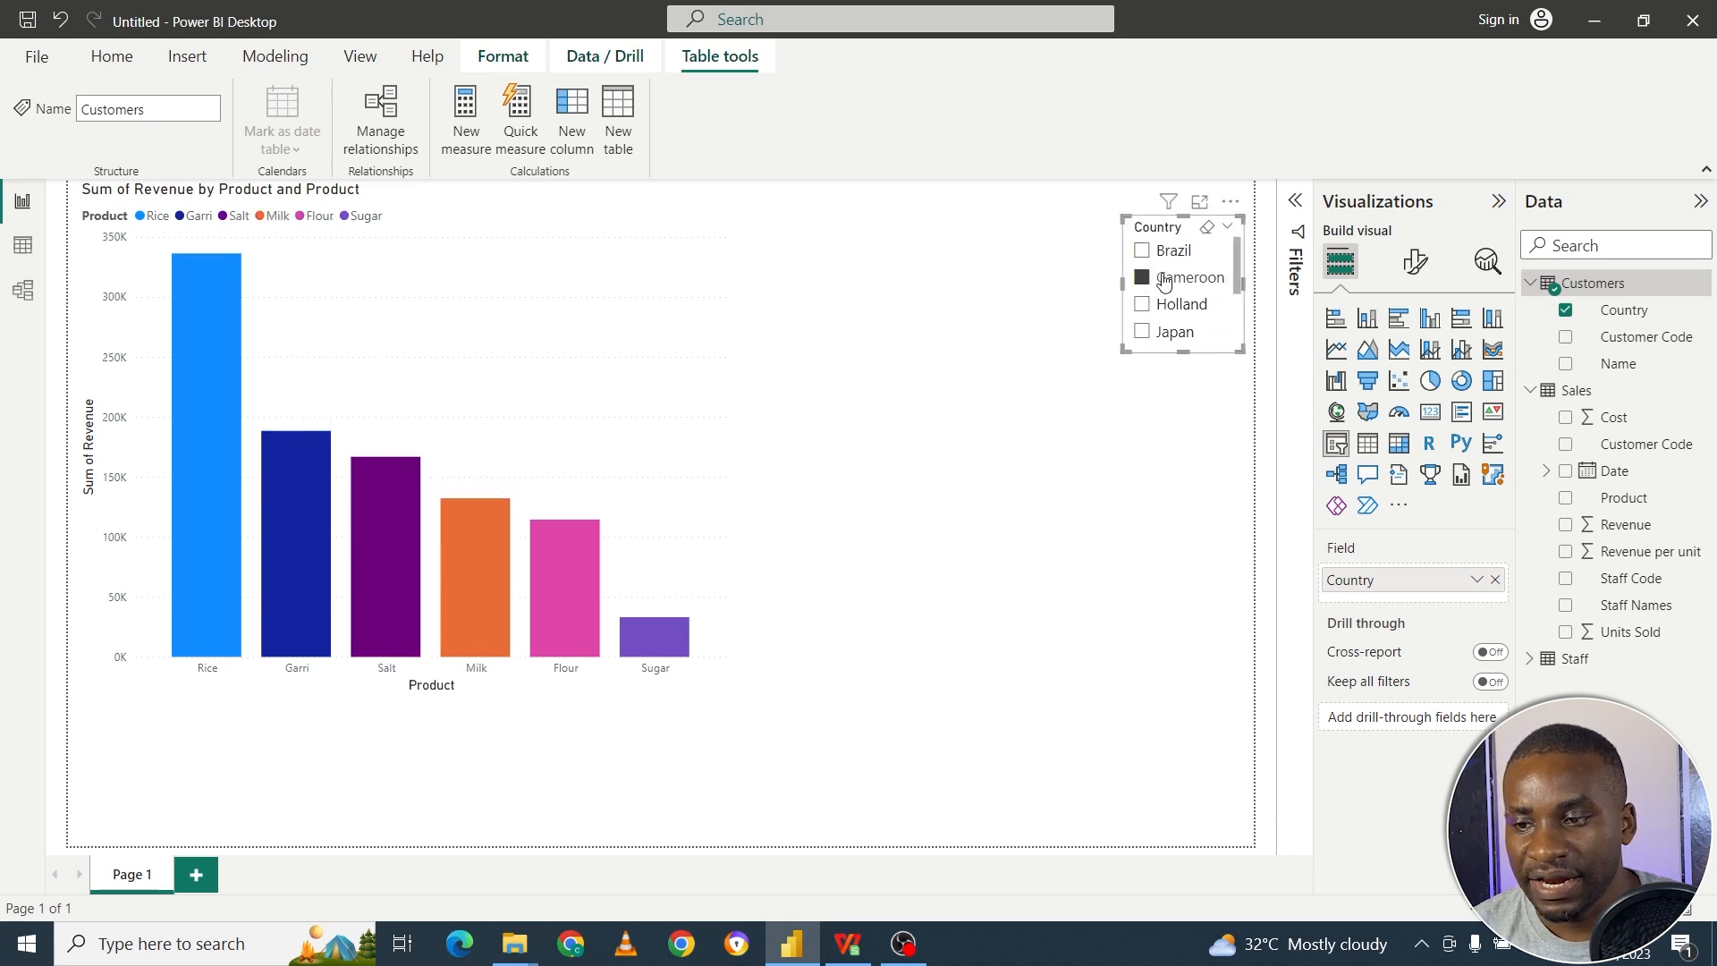
pyautogui.click(1142, 305)
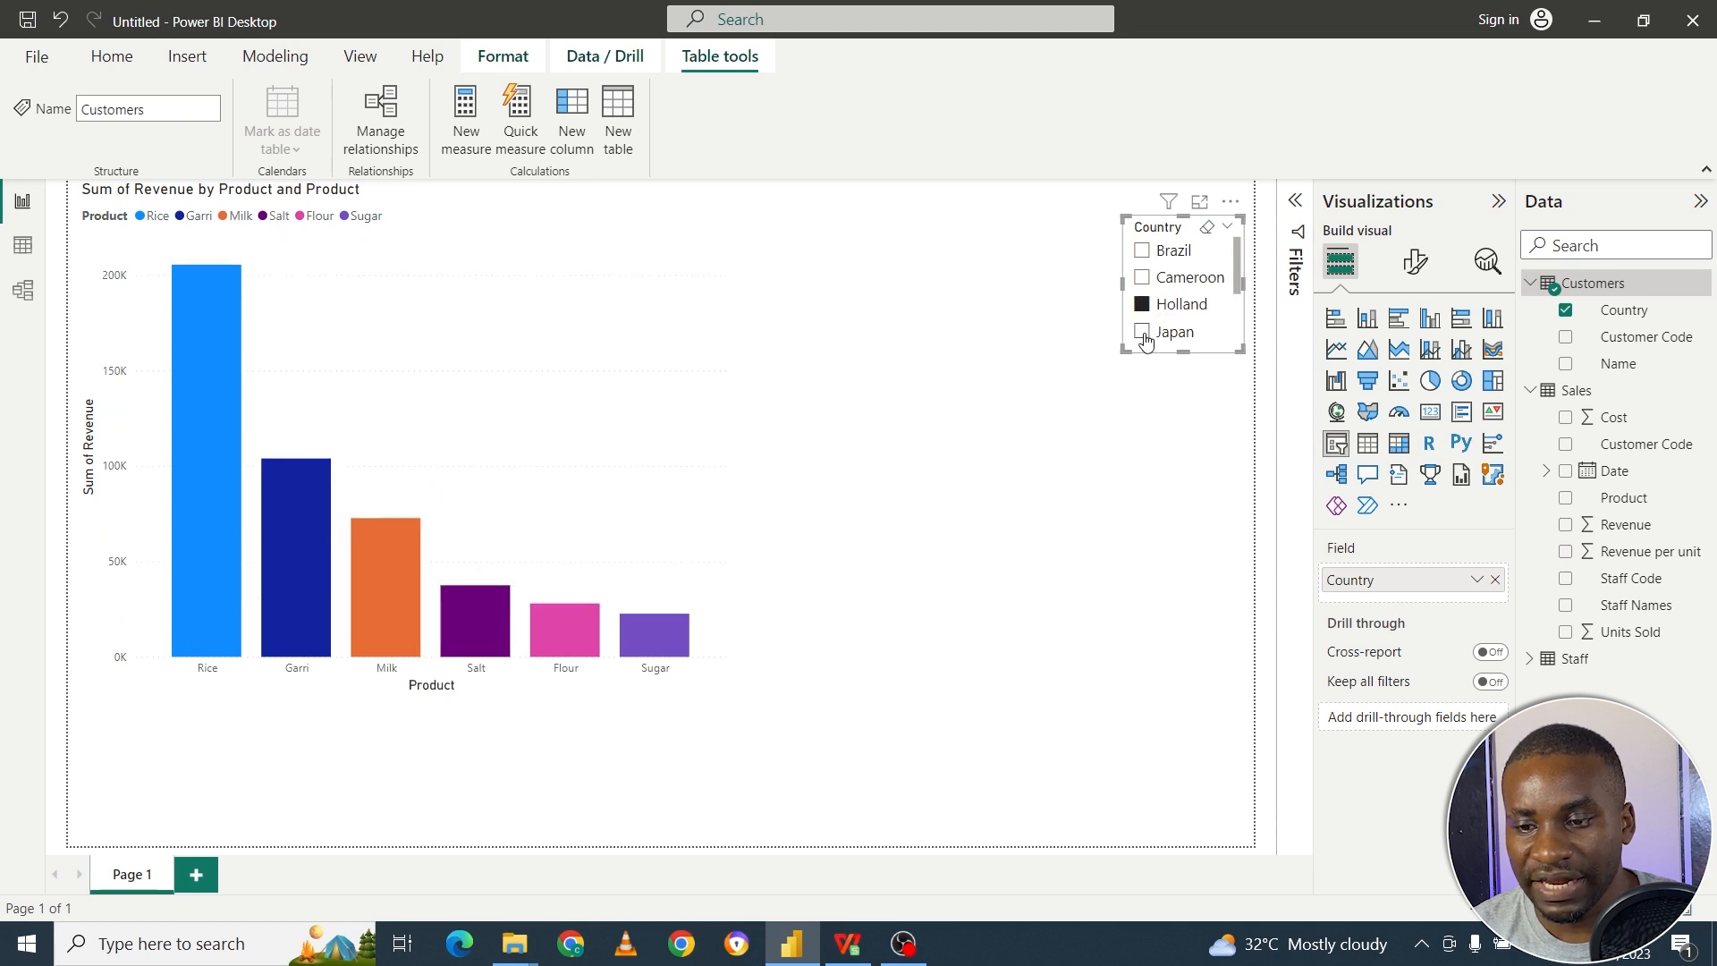
pyautogui.click(1143, 333)
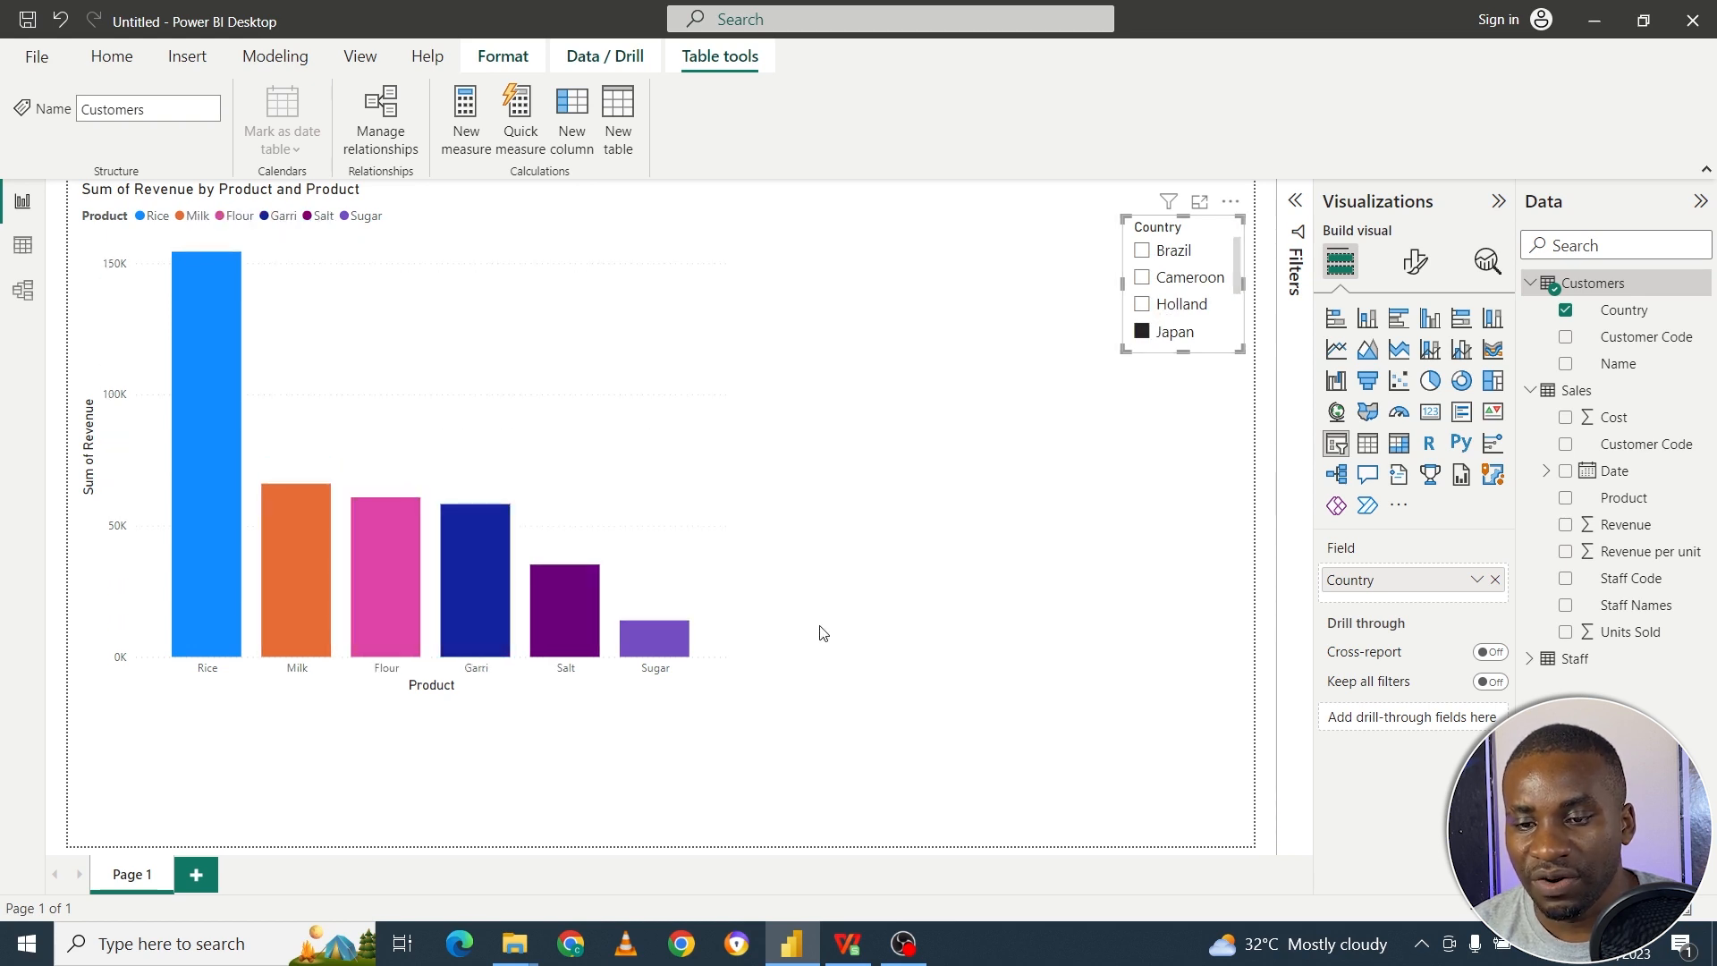
pyautogui.moveTo(667, 653)
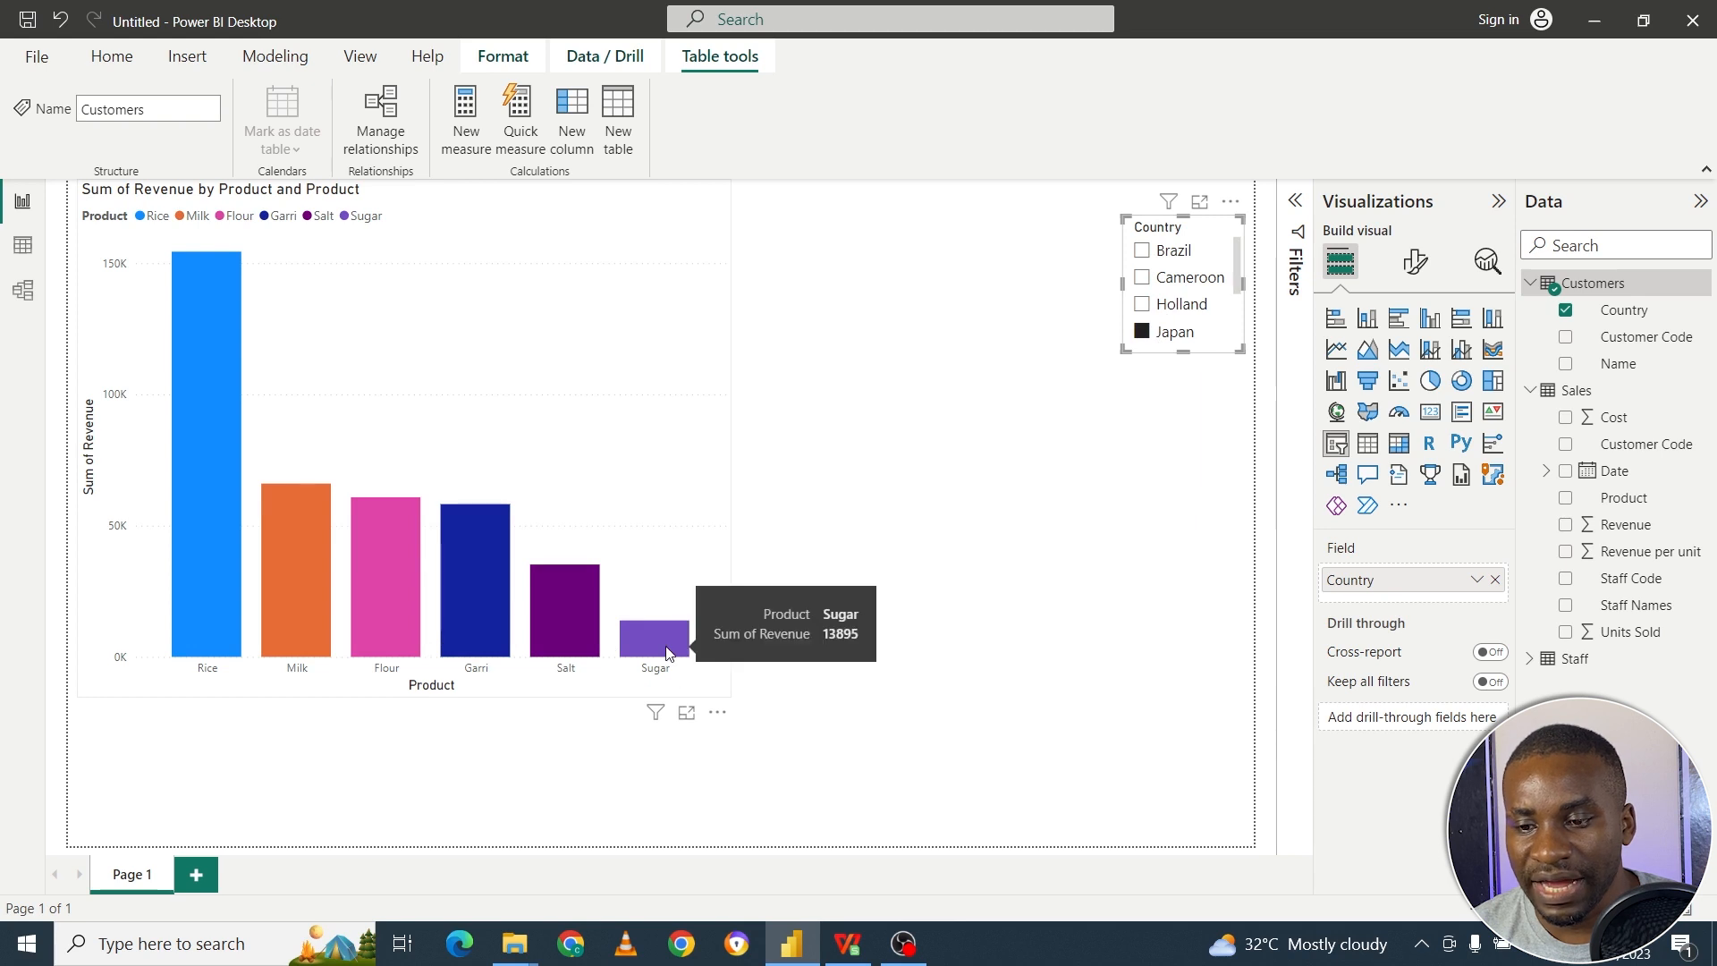
pyautogui.click(1148, 305)
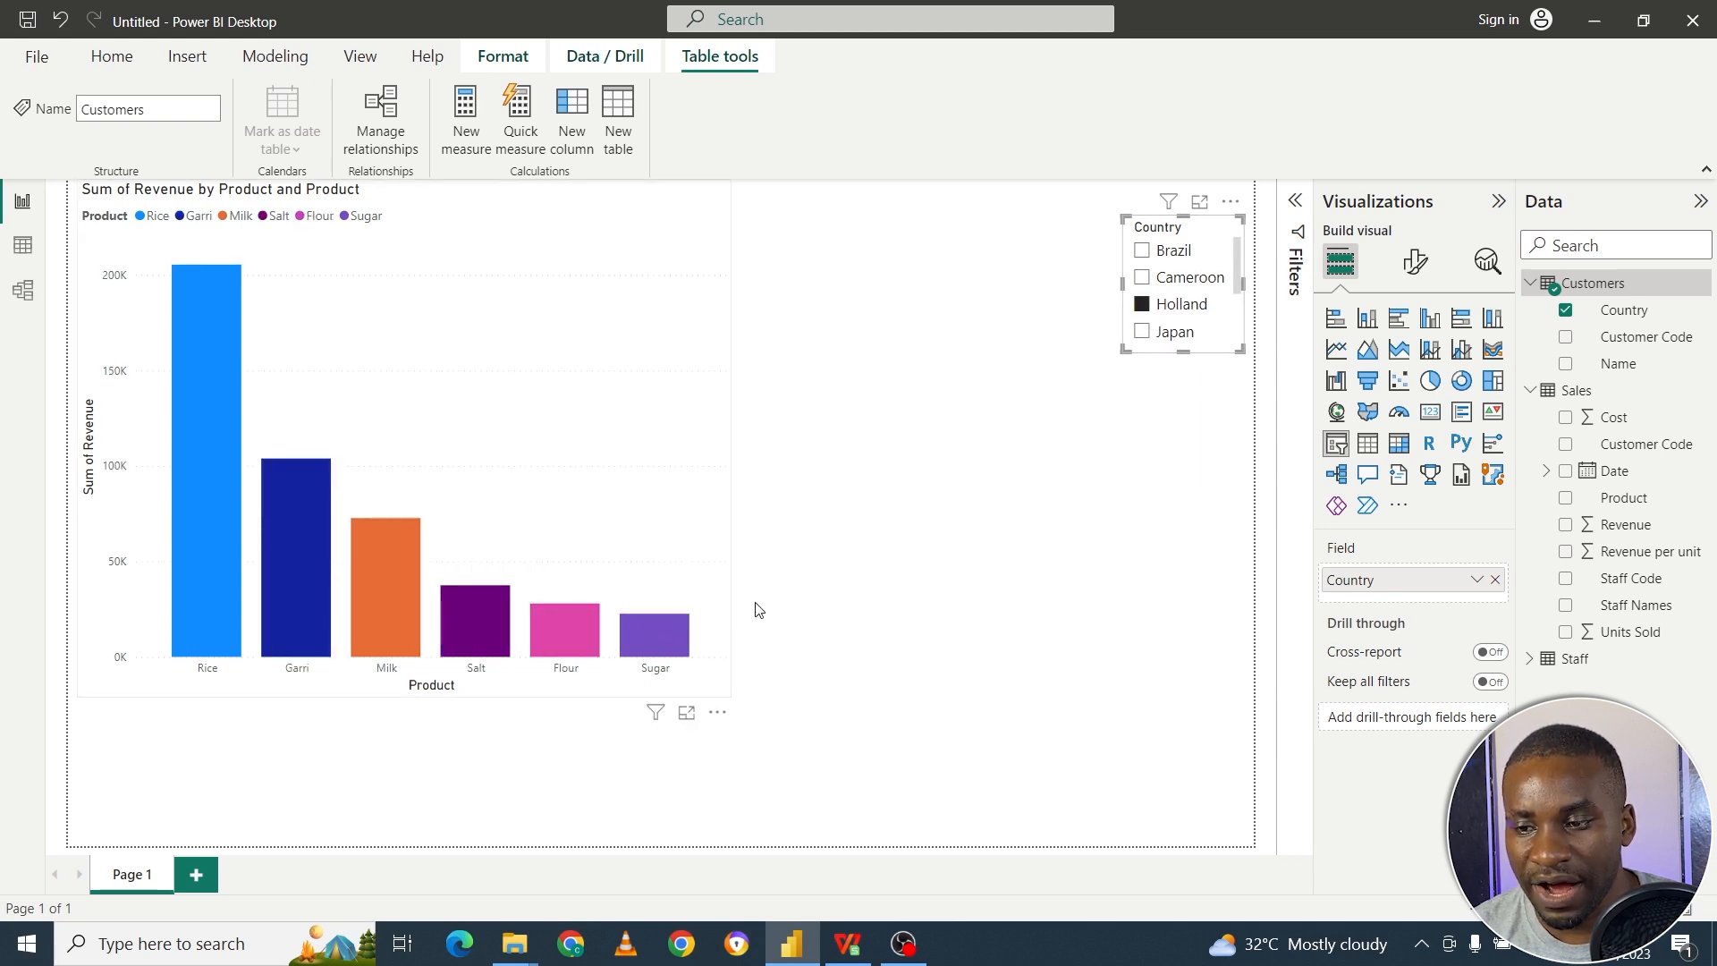
pyautogui.click(1149, 278)
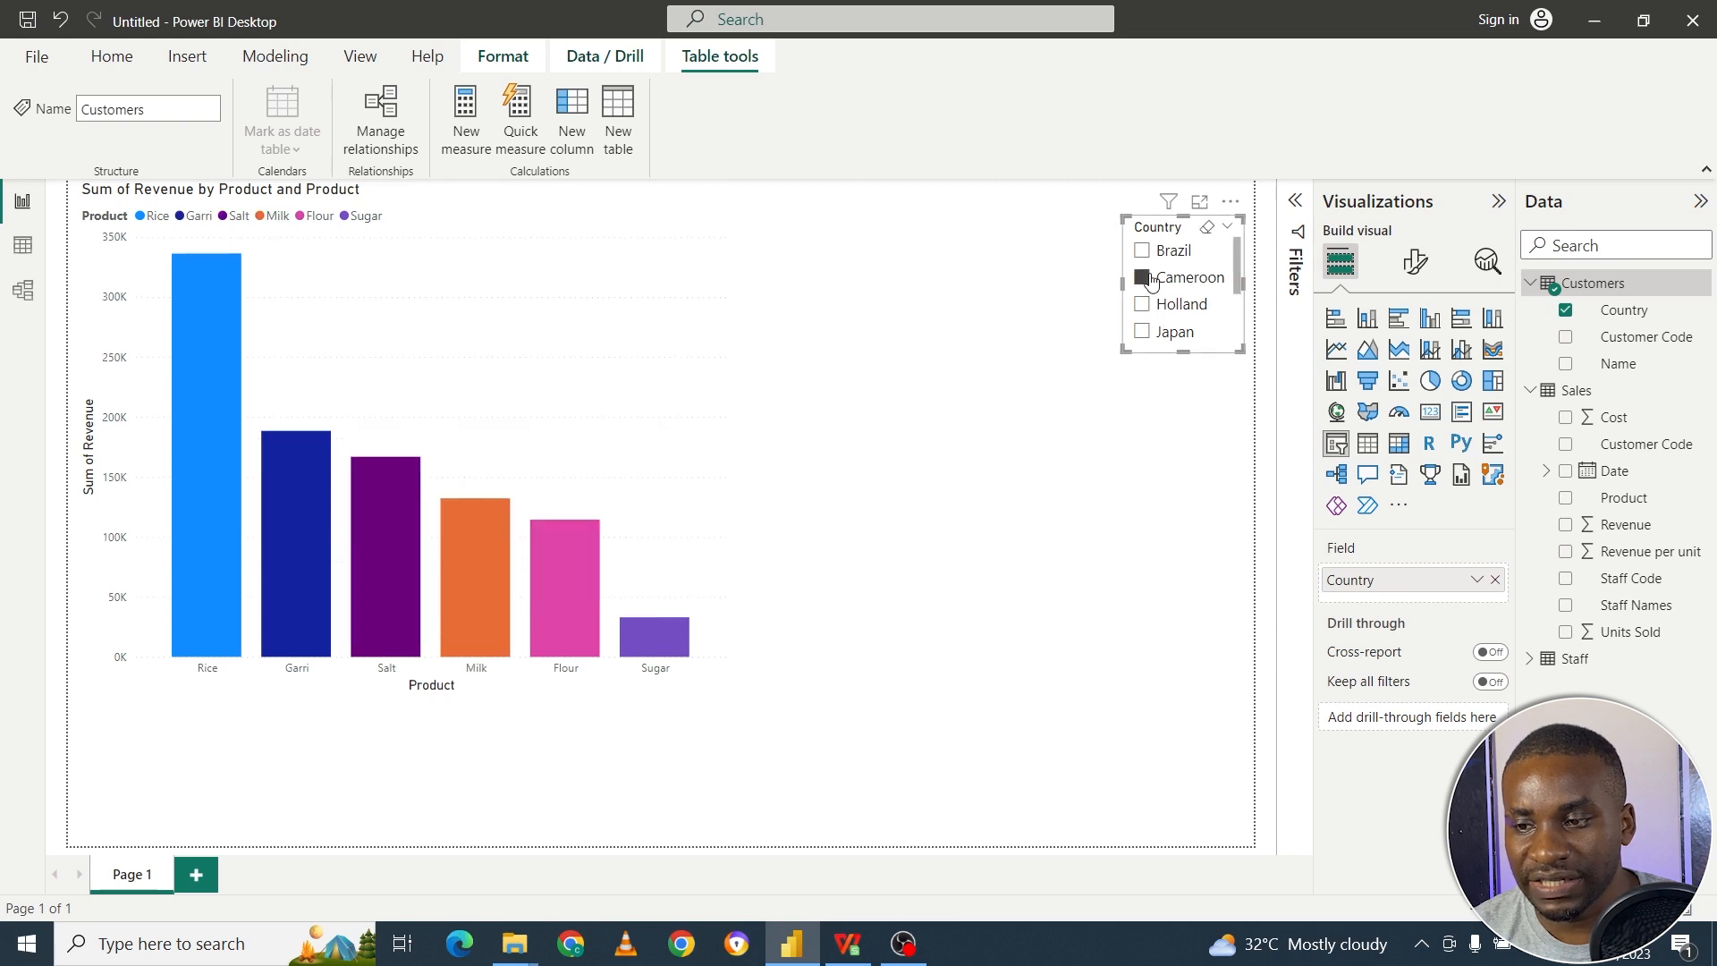
pyautogui.click(1144, 251)
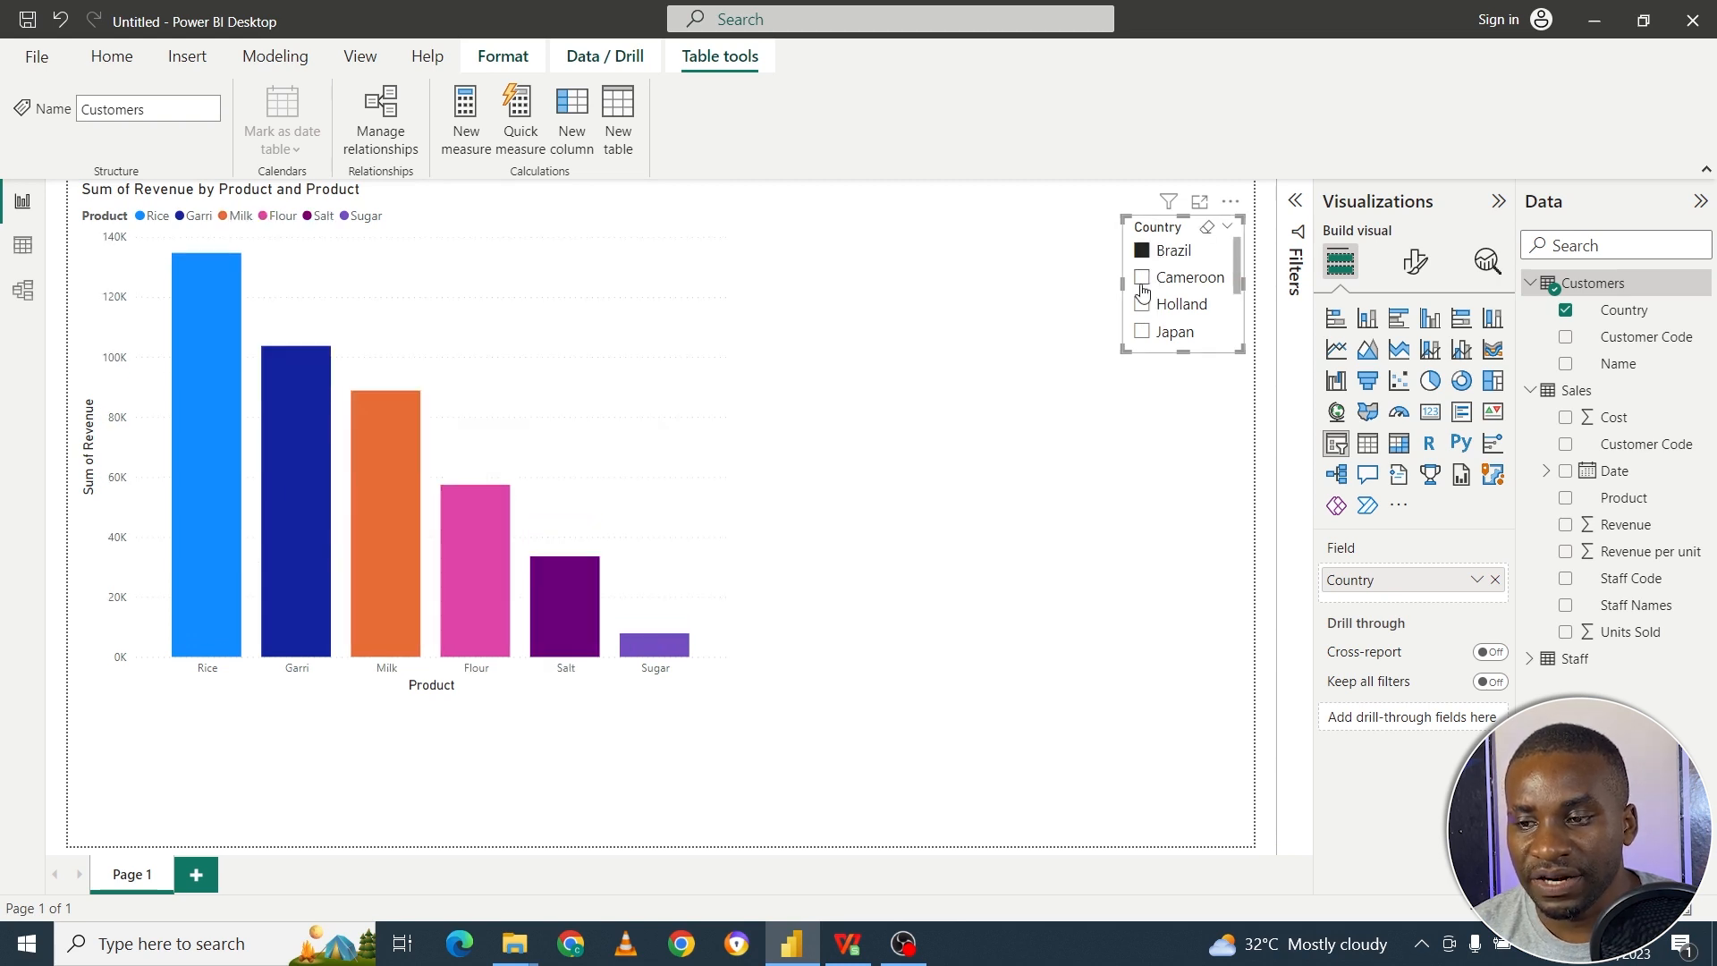
pyautogui.click(1143, 278)
pyautogui.click(1142, 304)
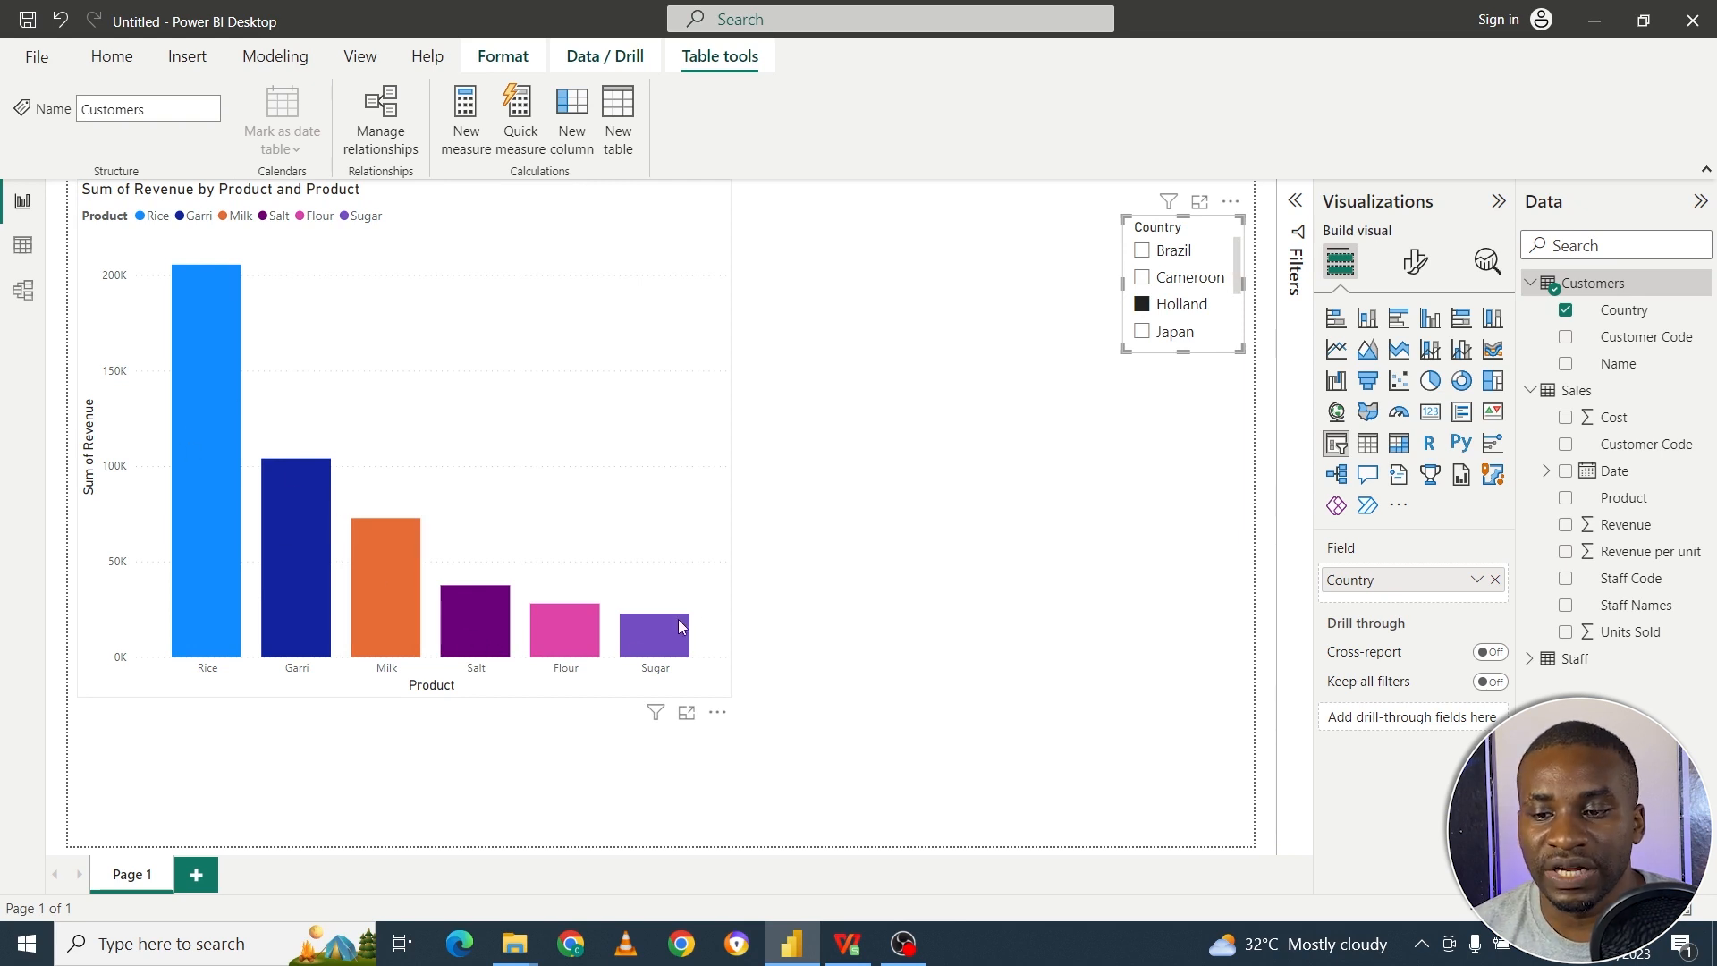
pyautogui.click(1143, 251)
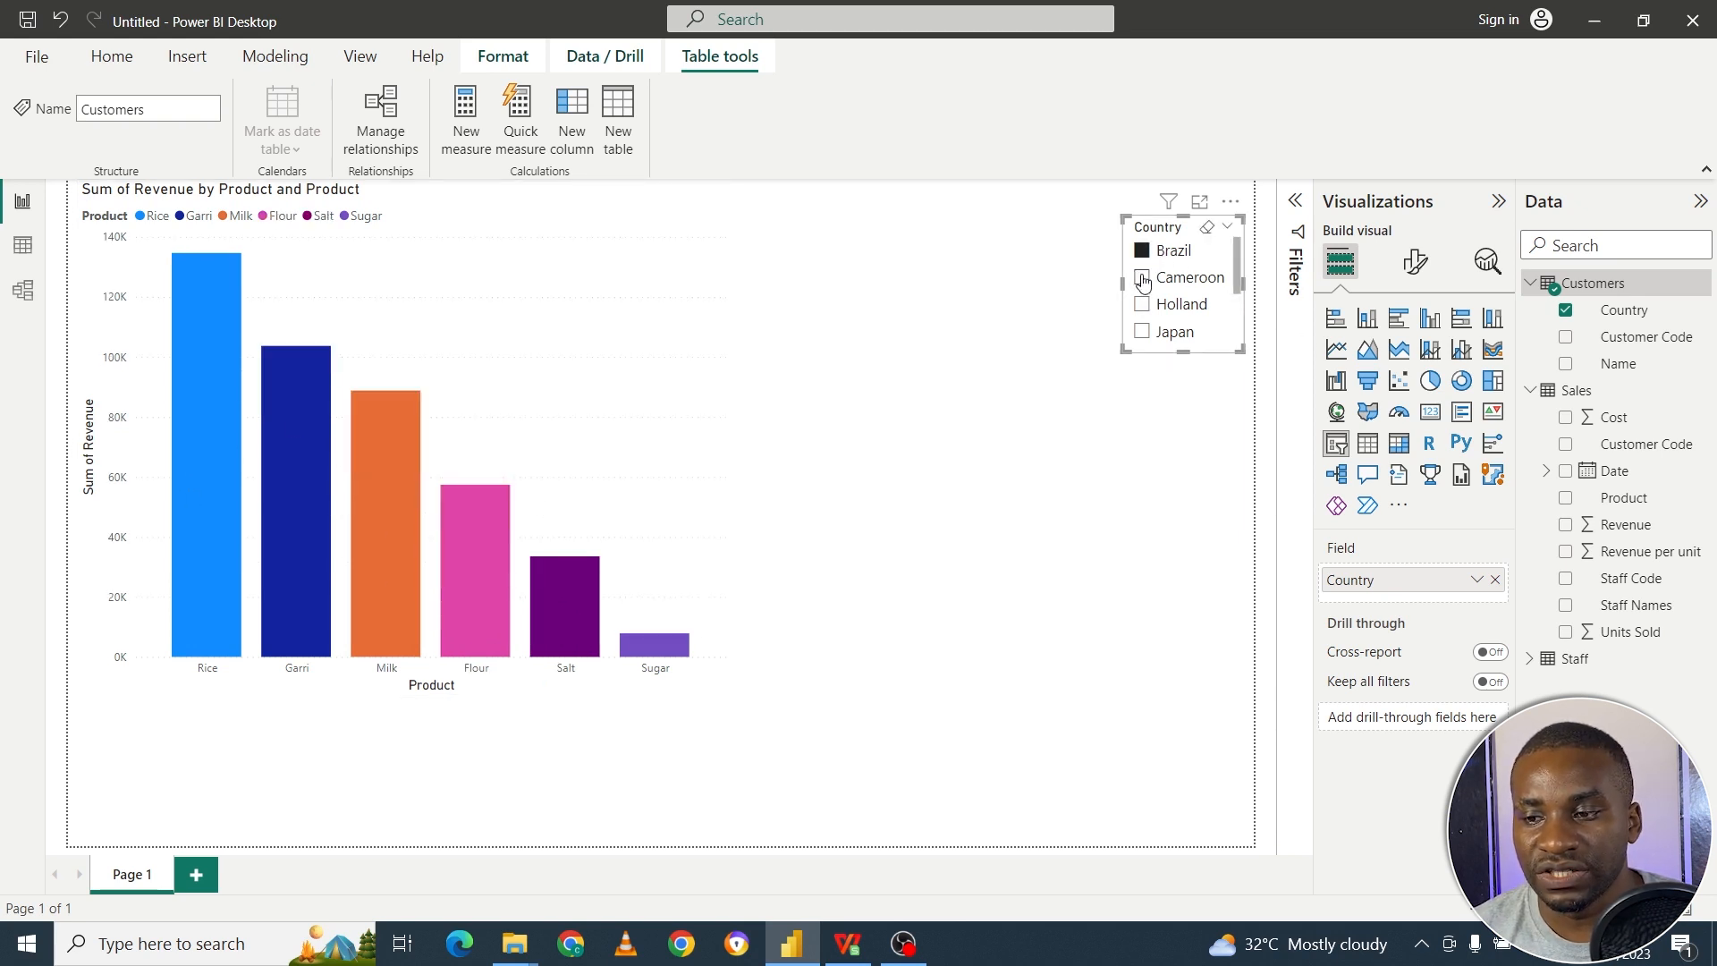
pyautogui.click(1143, 278)
pyautogui.click(1142, 305)
pyautogui.click(1141, 254)
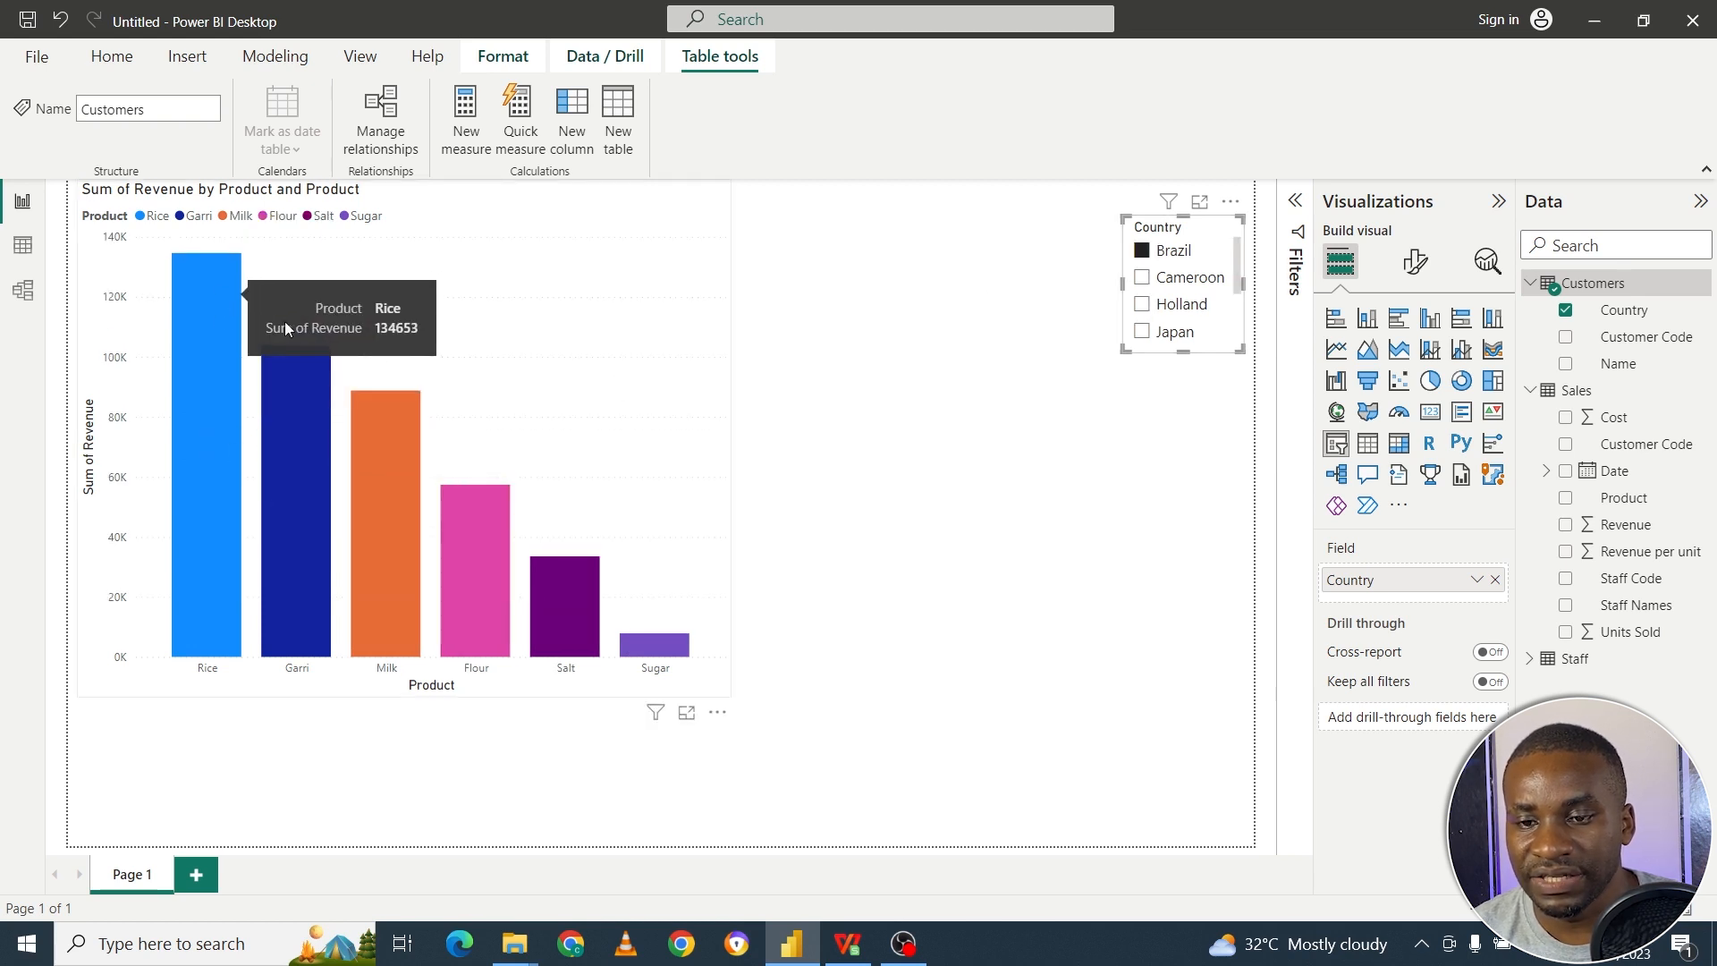
pyautogui.click(1145, 278)
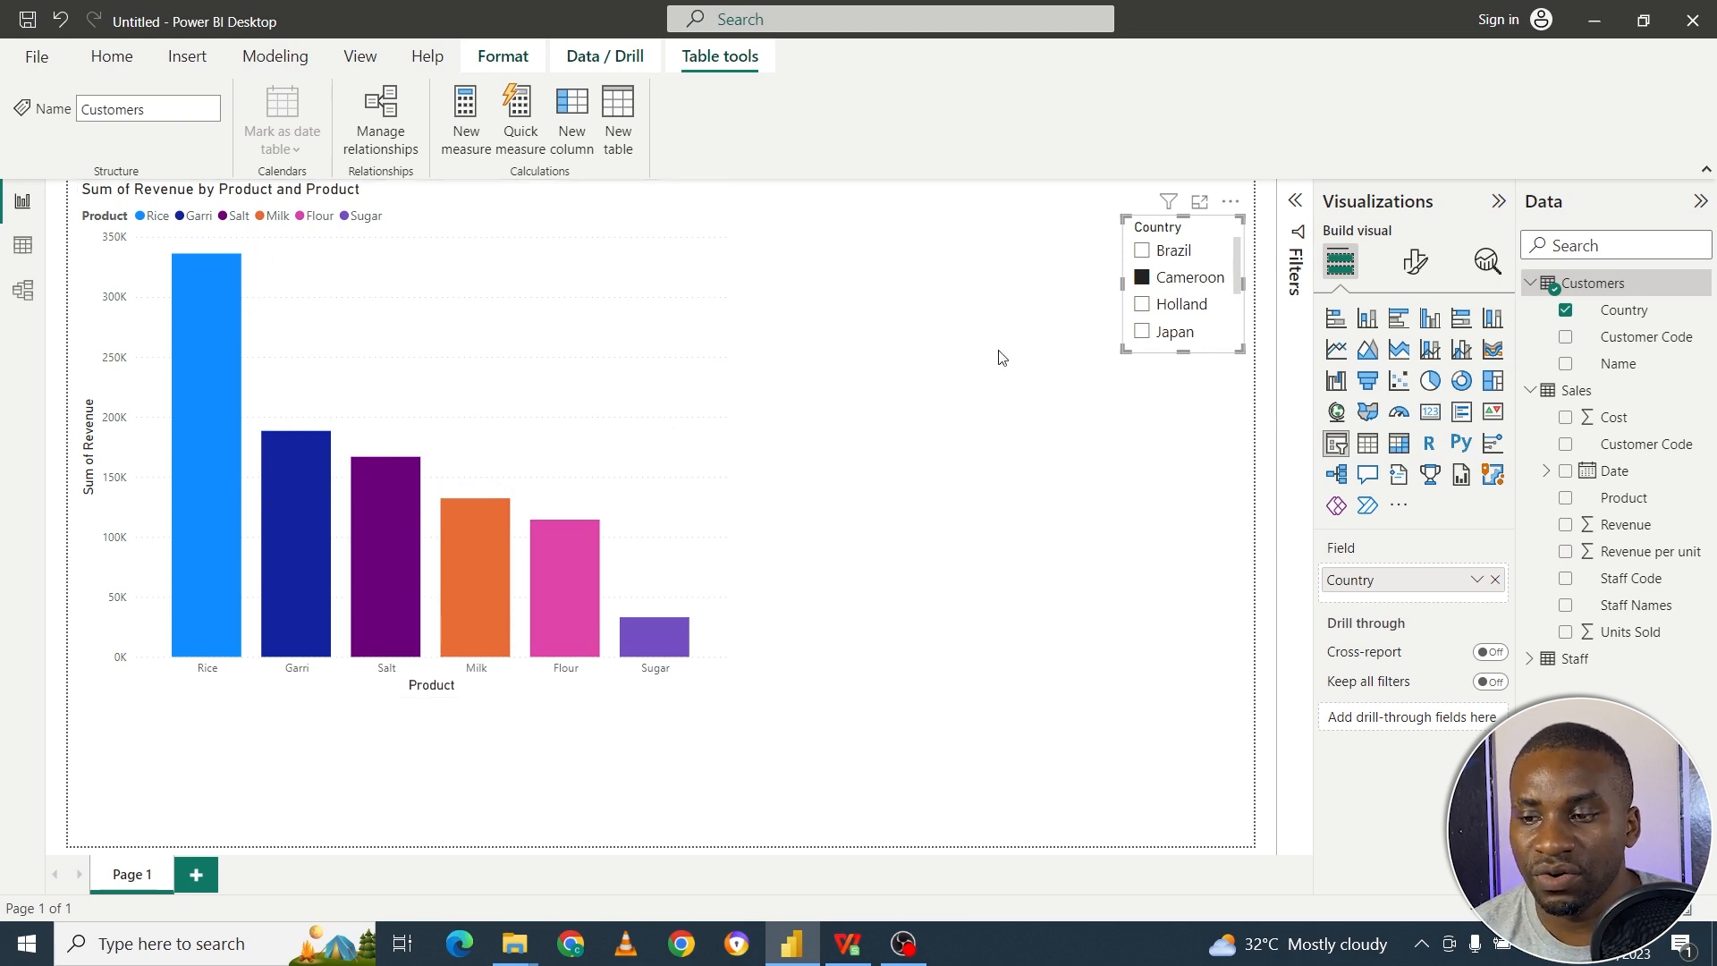
pyautogui.click(1144, 305)
pyautogui.click(1144, 331)
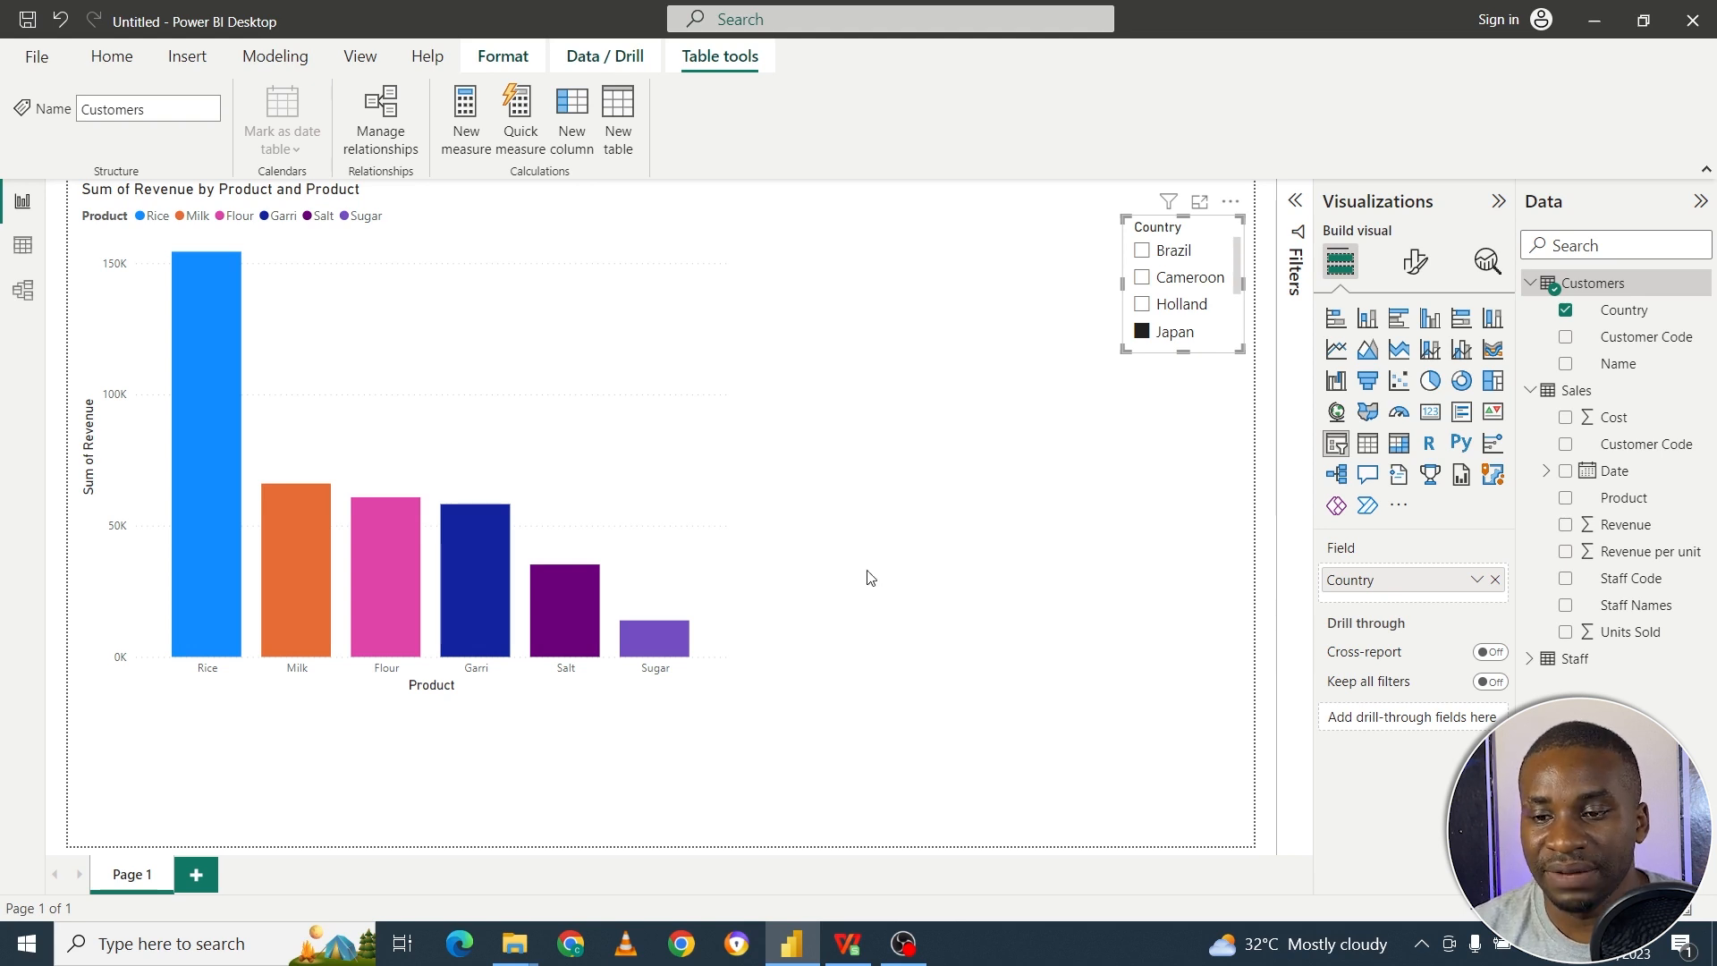
# Delete the revenue column chart and the Country slicer from the report page.
pyautogui.click(644, 291)
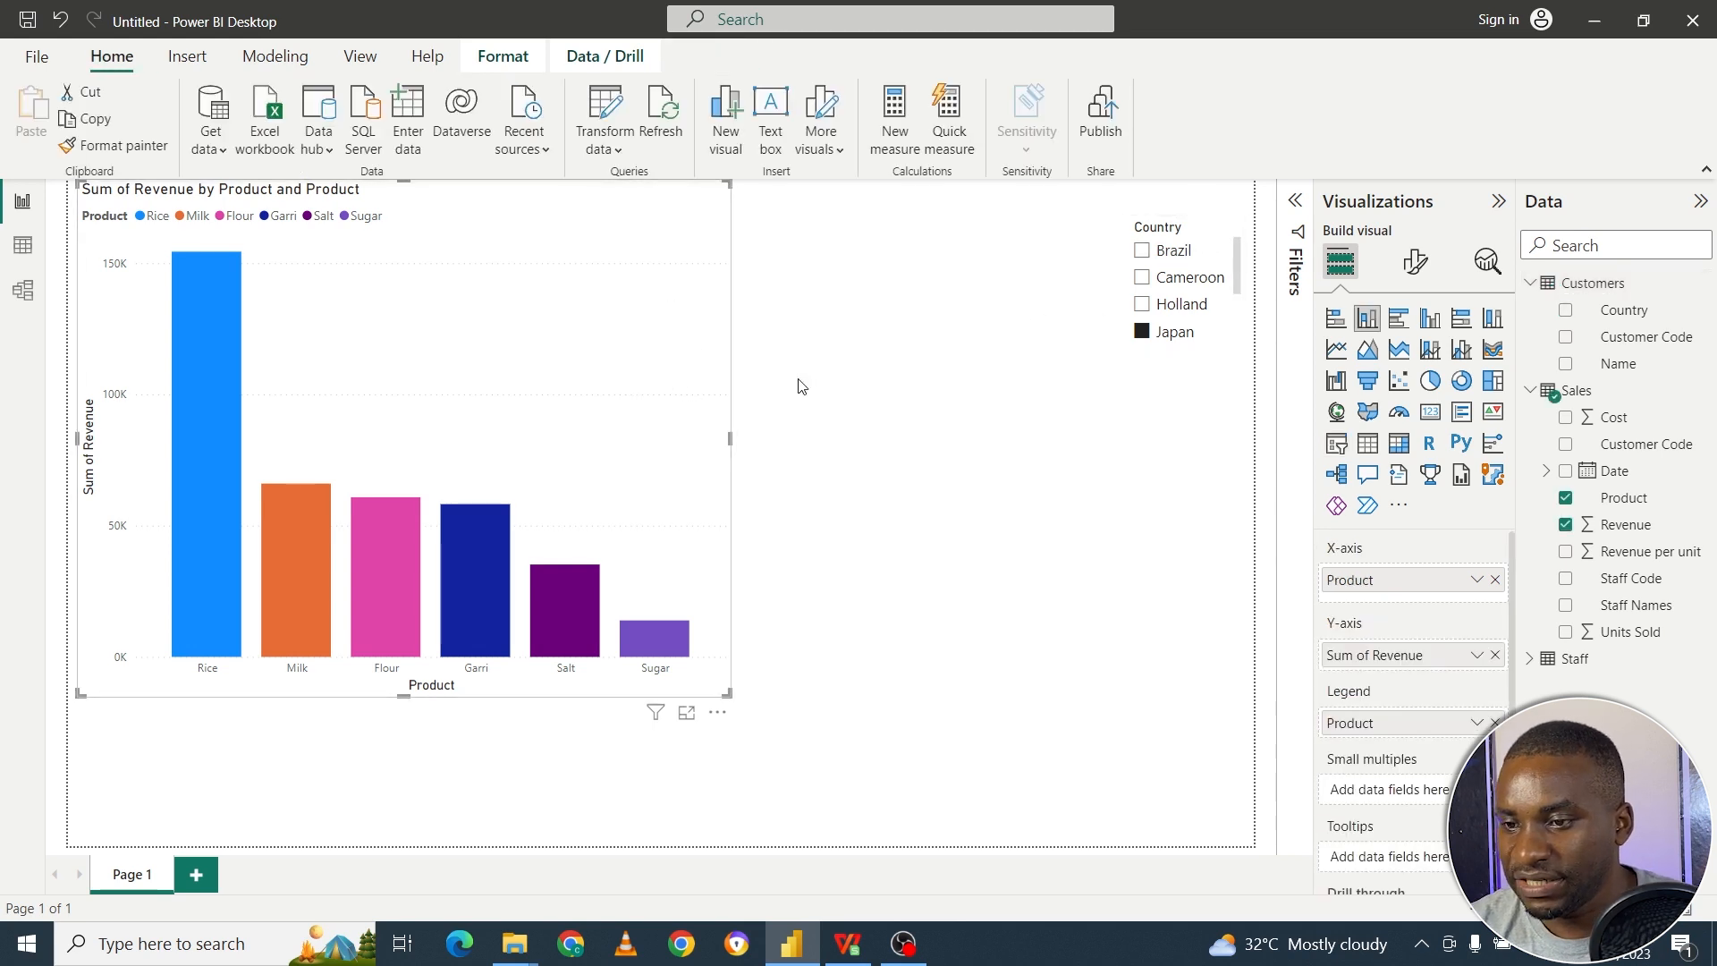
pyautogui.press('Delete')
pyautogui.click(1239, 349)
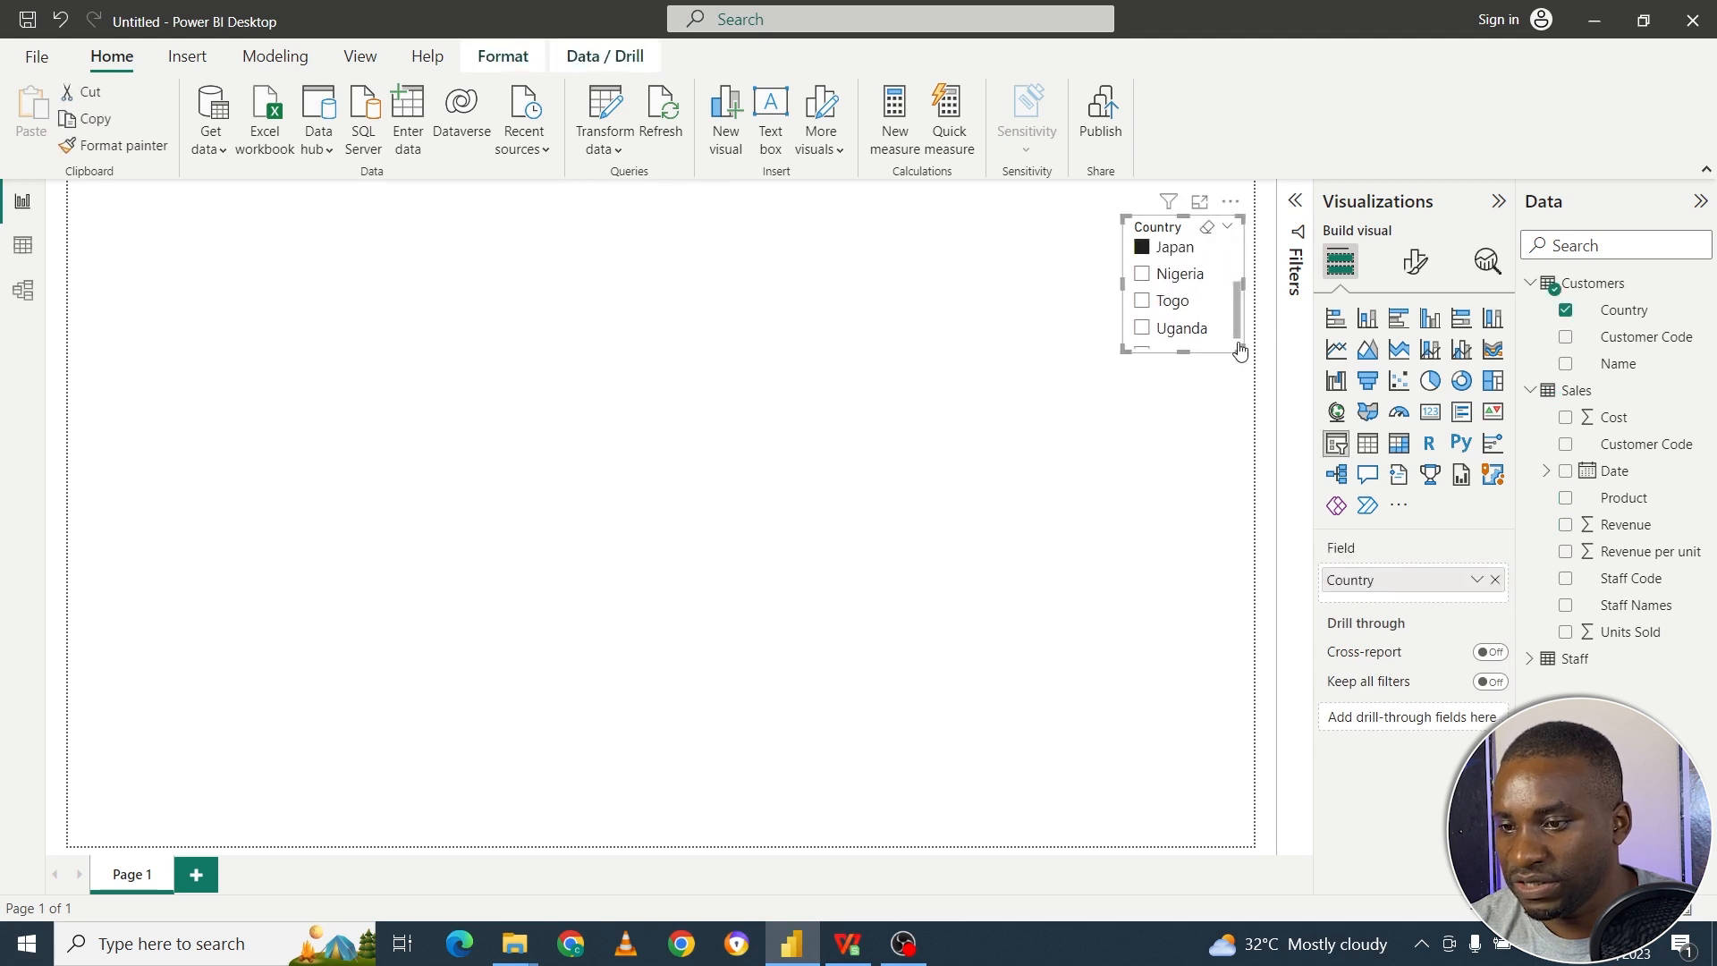
pyautogui.click(1217, 273)
pyautogui.press('Delete')
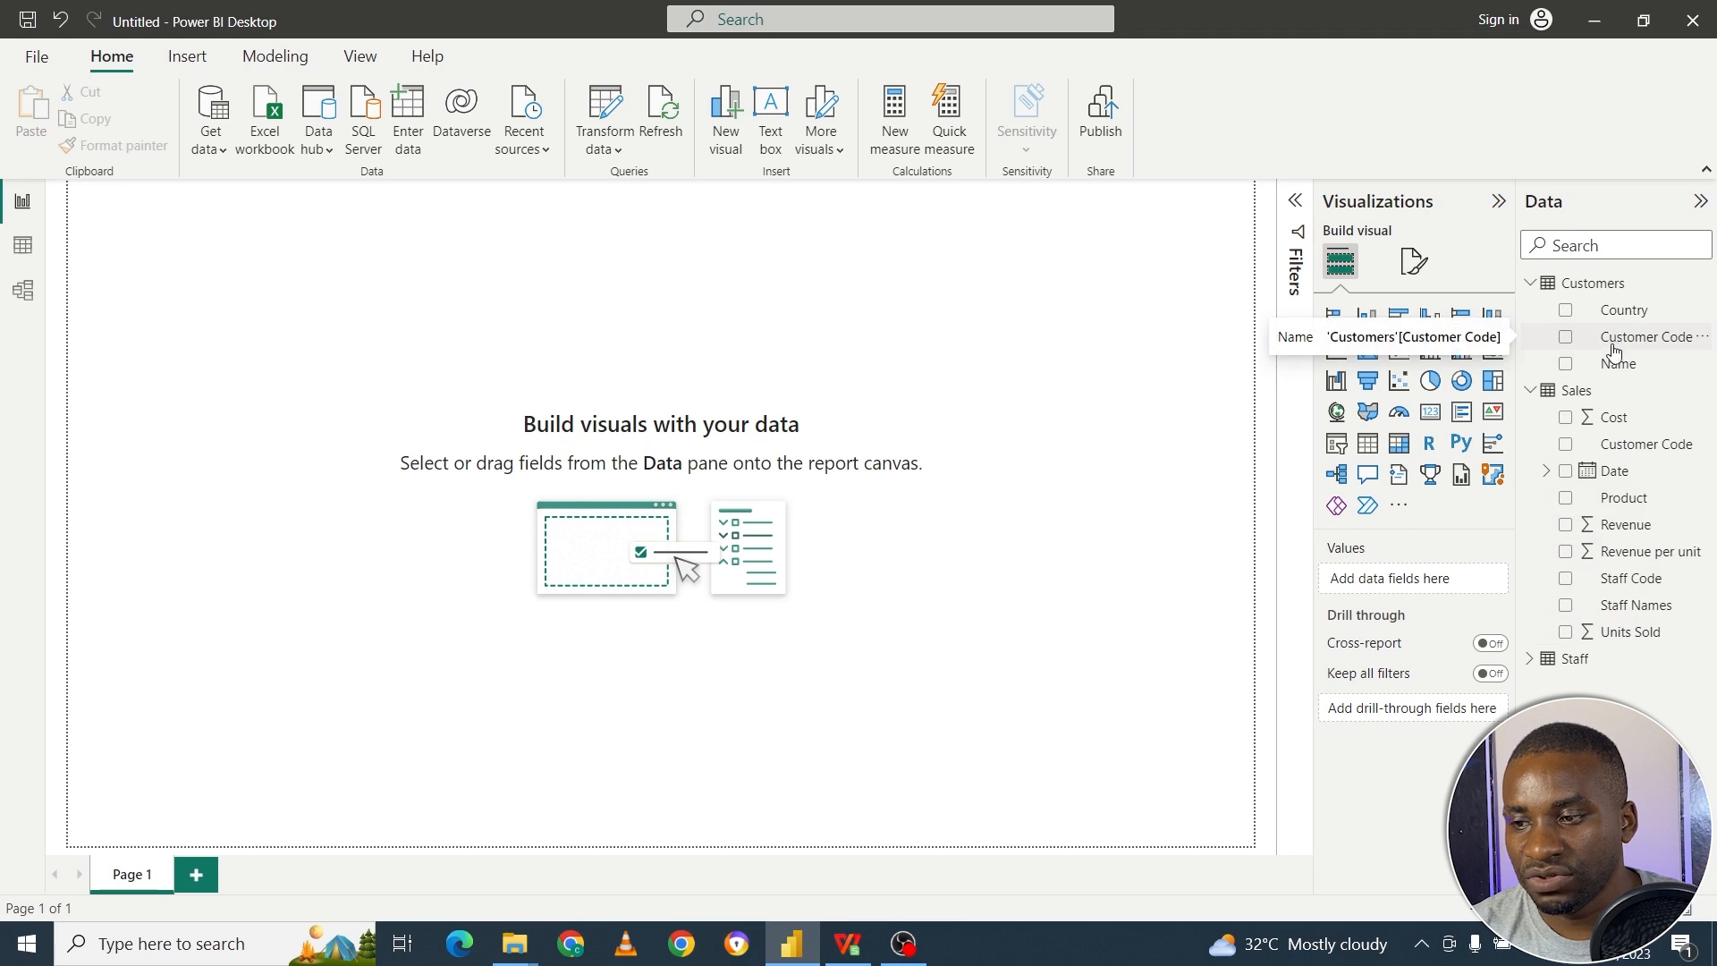
pyautogui.moveTo(1644, 313); pyautogui.dragTo(276, 345)
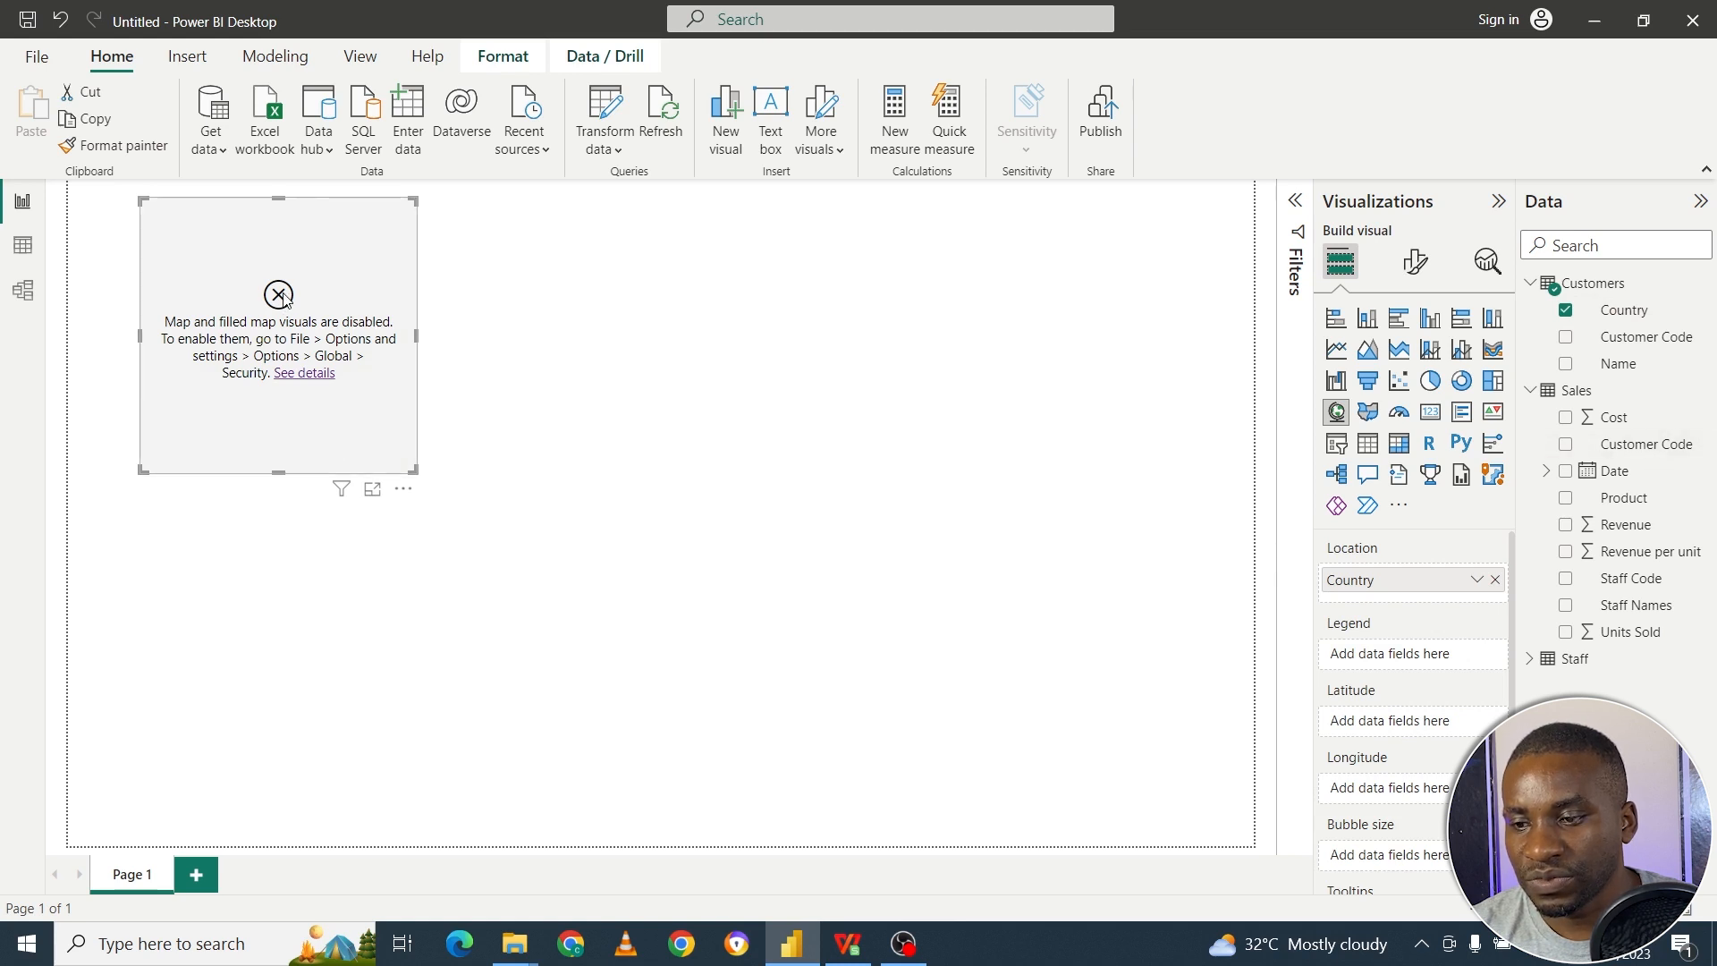
pyautogui.moveTo(1644, 528); pyautogui.dragTo(1681, 494)
pyautogui.click(1565, 309)
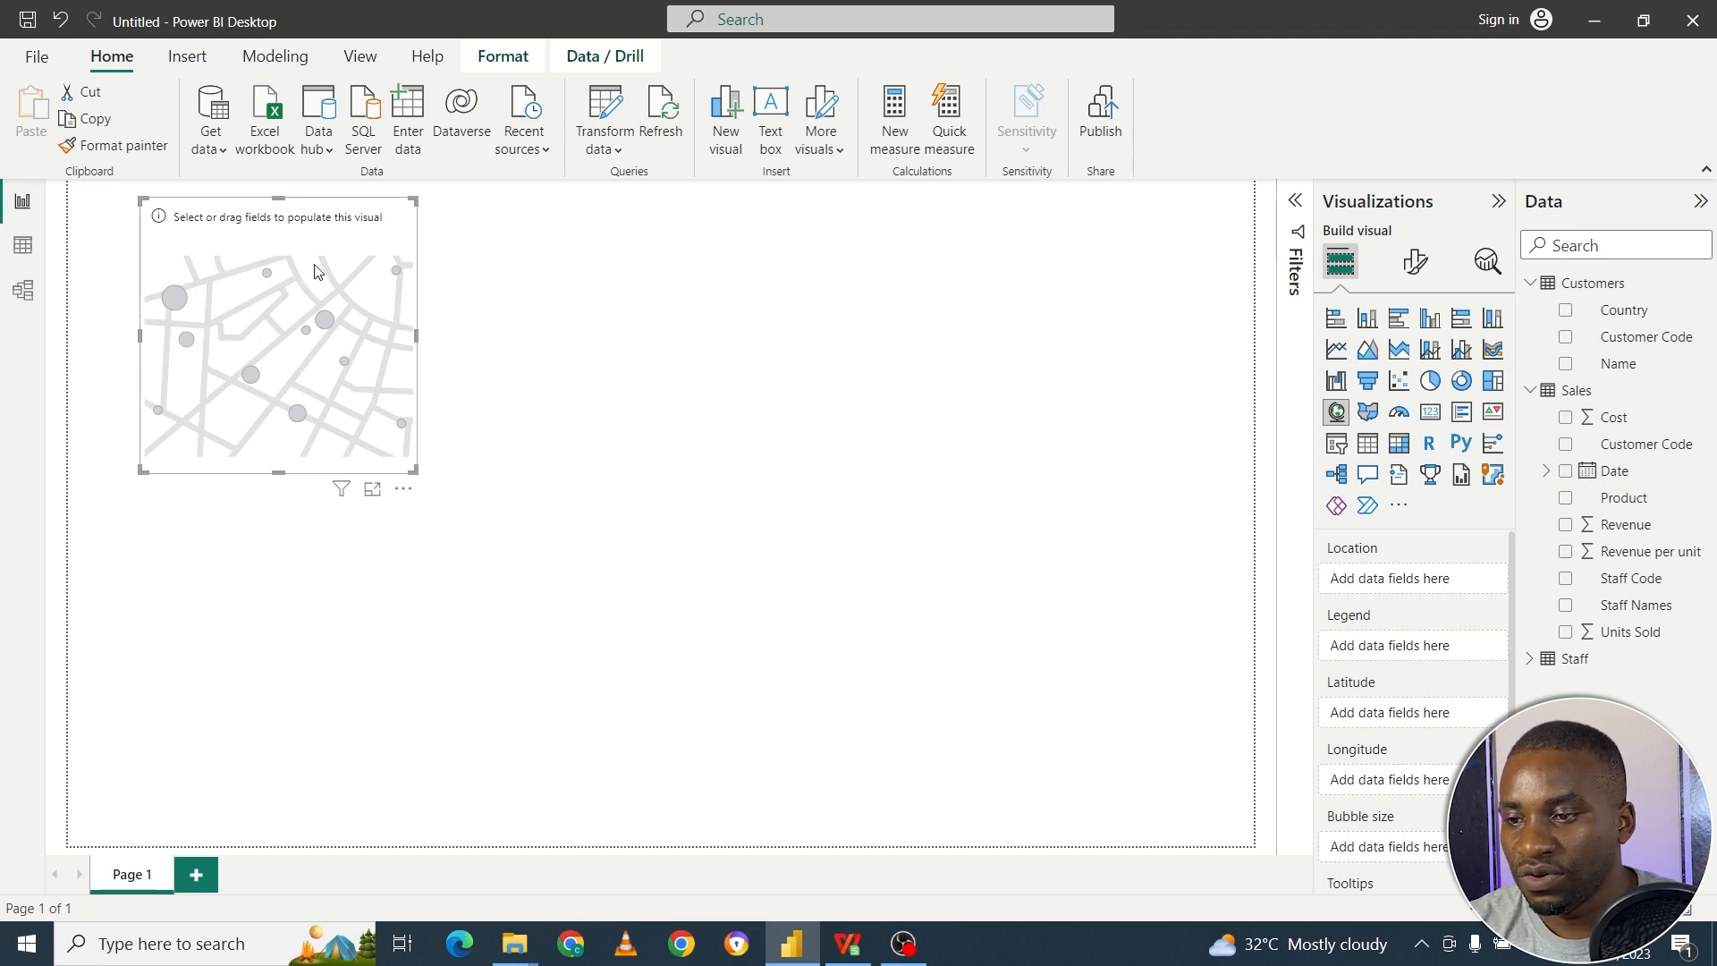
pyautogui.press('Delete')
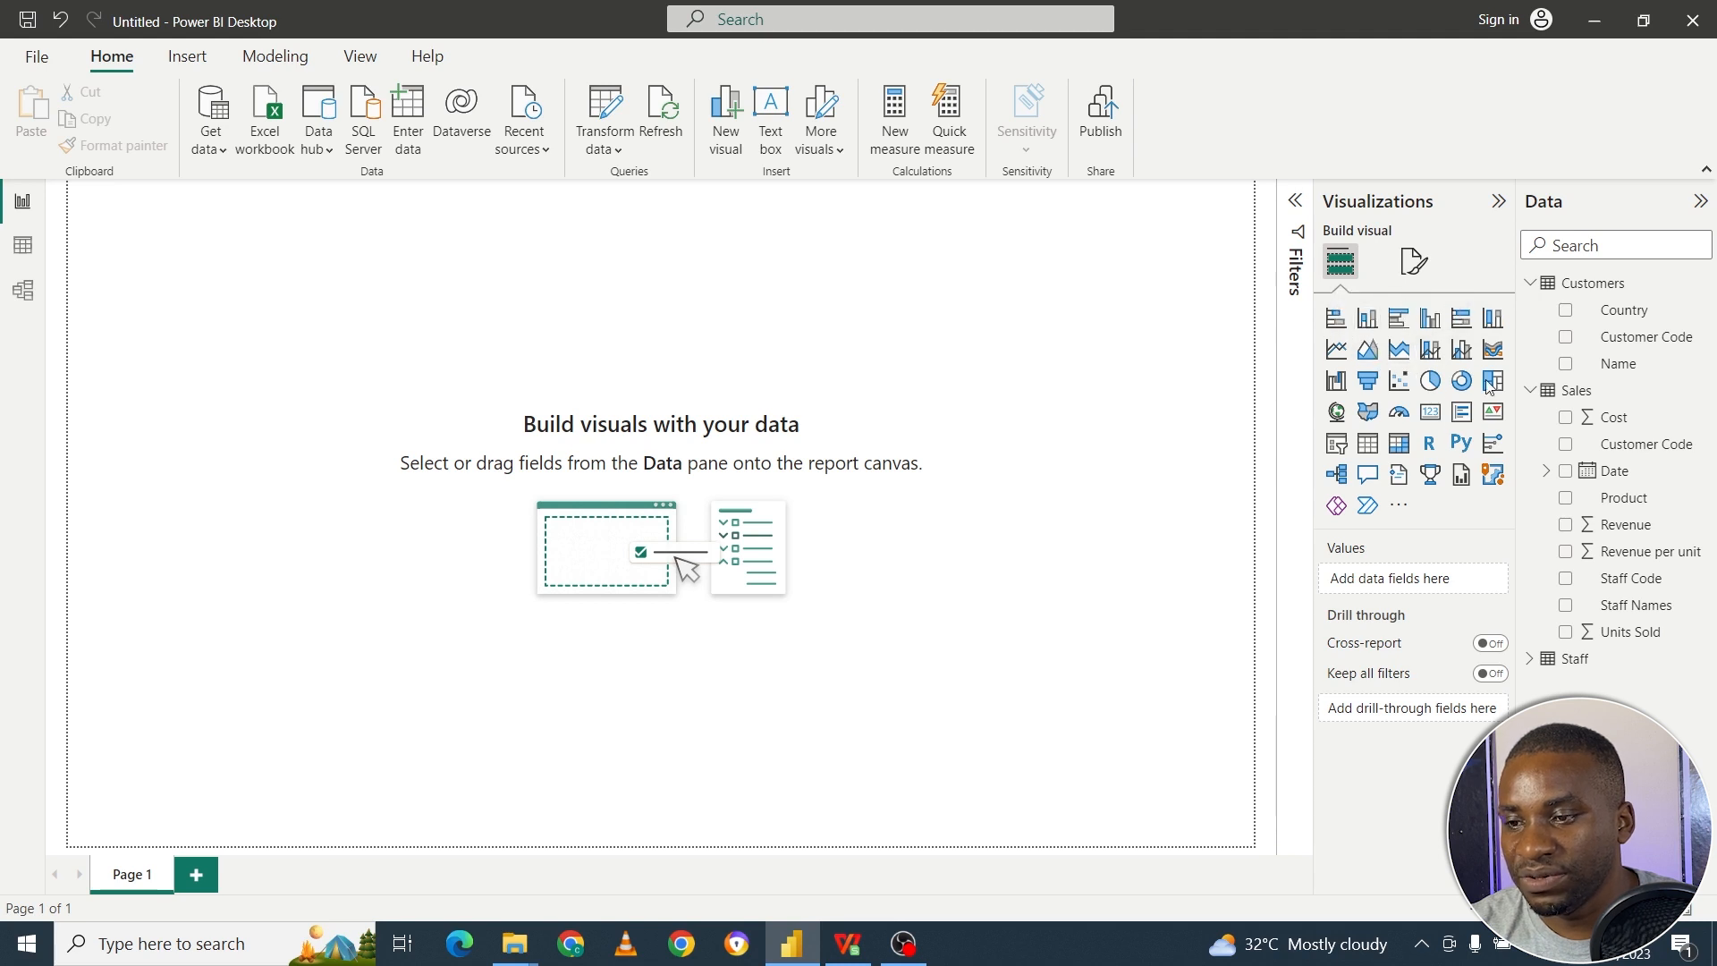
# Create a stacked column chart of Revenue by Country and enlarge it to fill roughly half of the report page.
pyautogui.click(1368, 320)
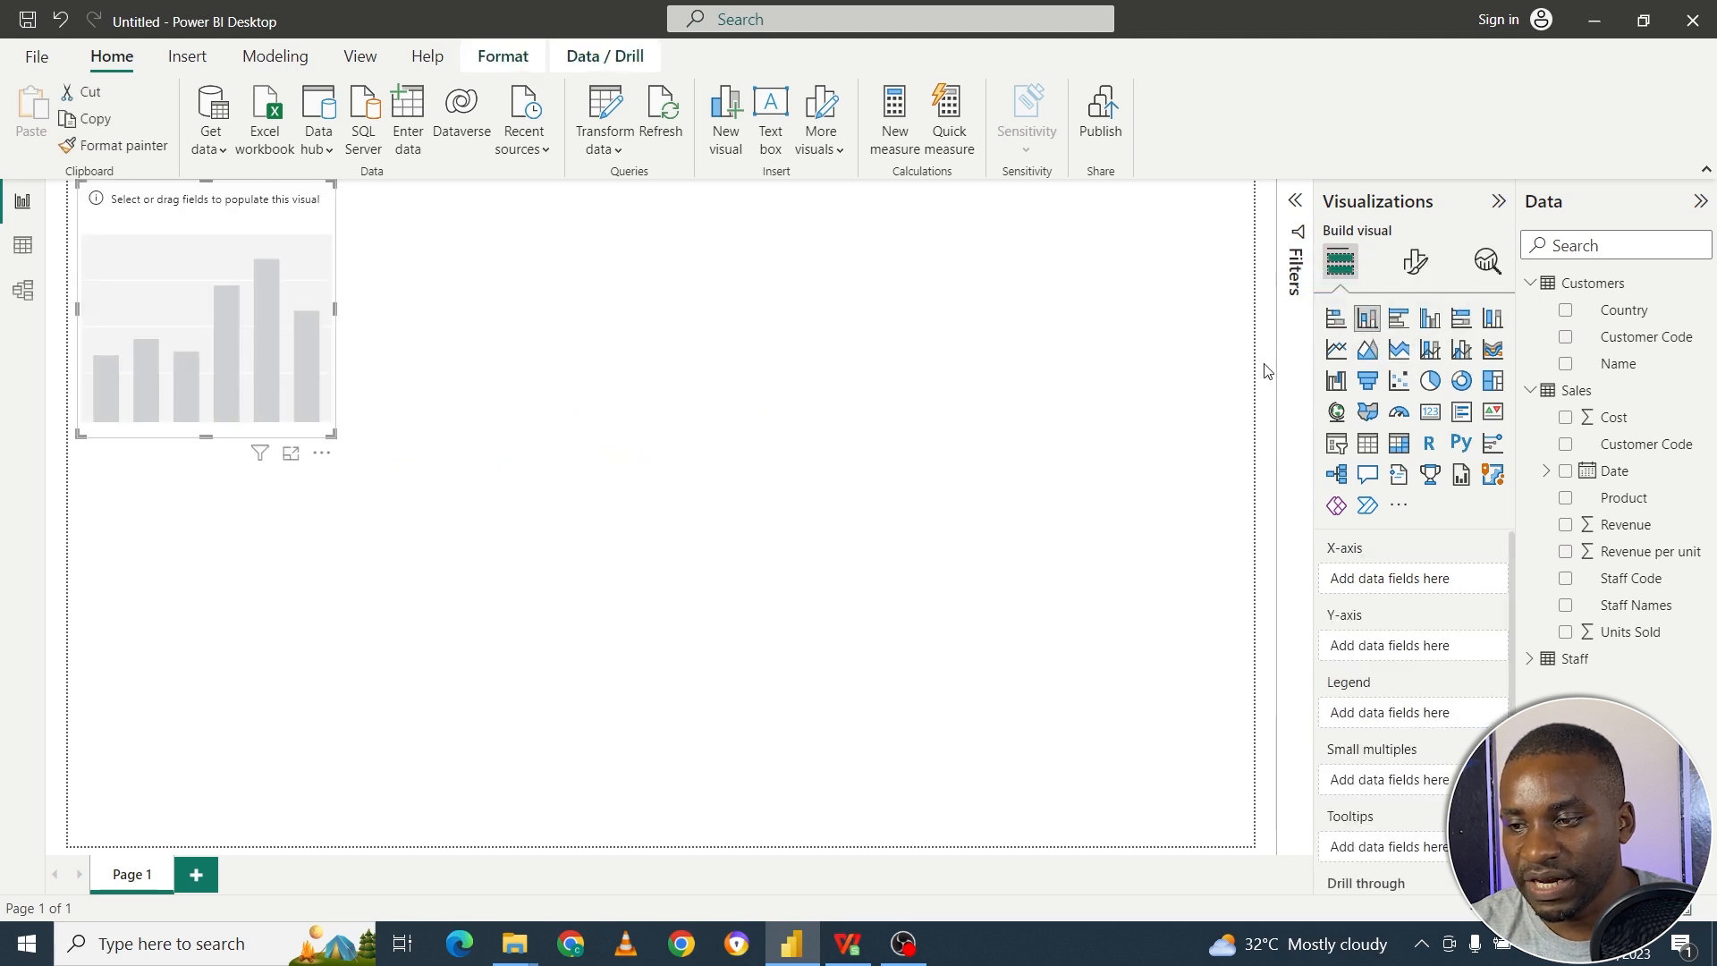
pyautogui.moveTo(1639, 320); pyautogui.dragTo(284, 281)
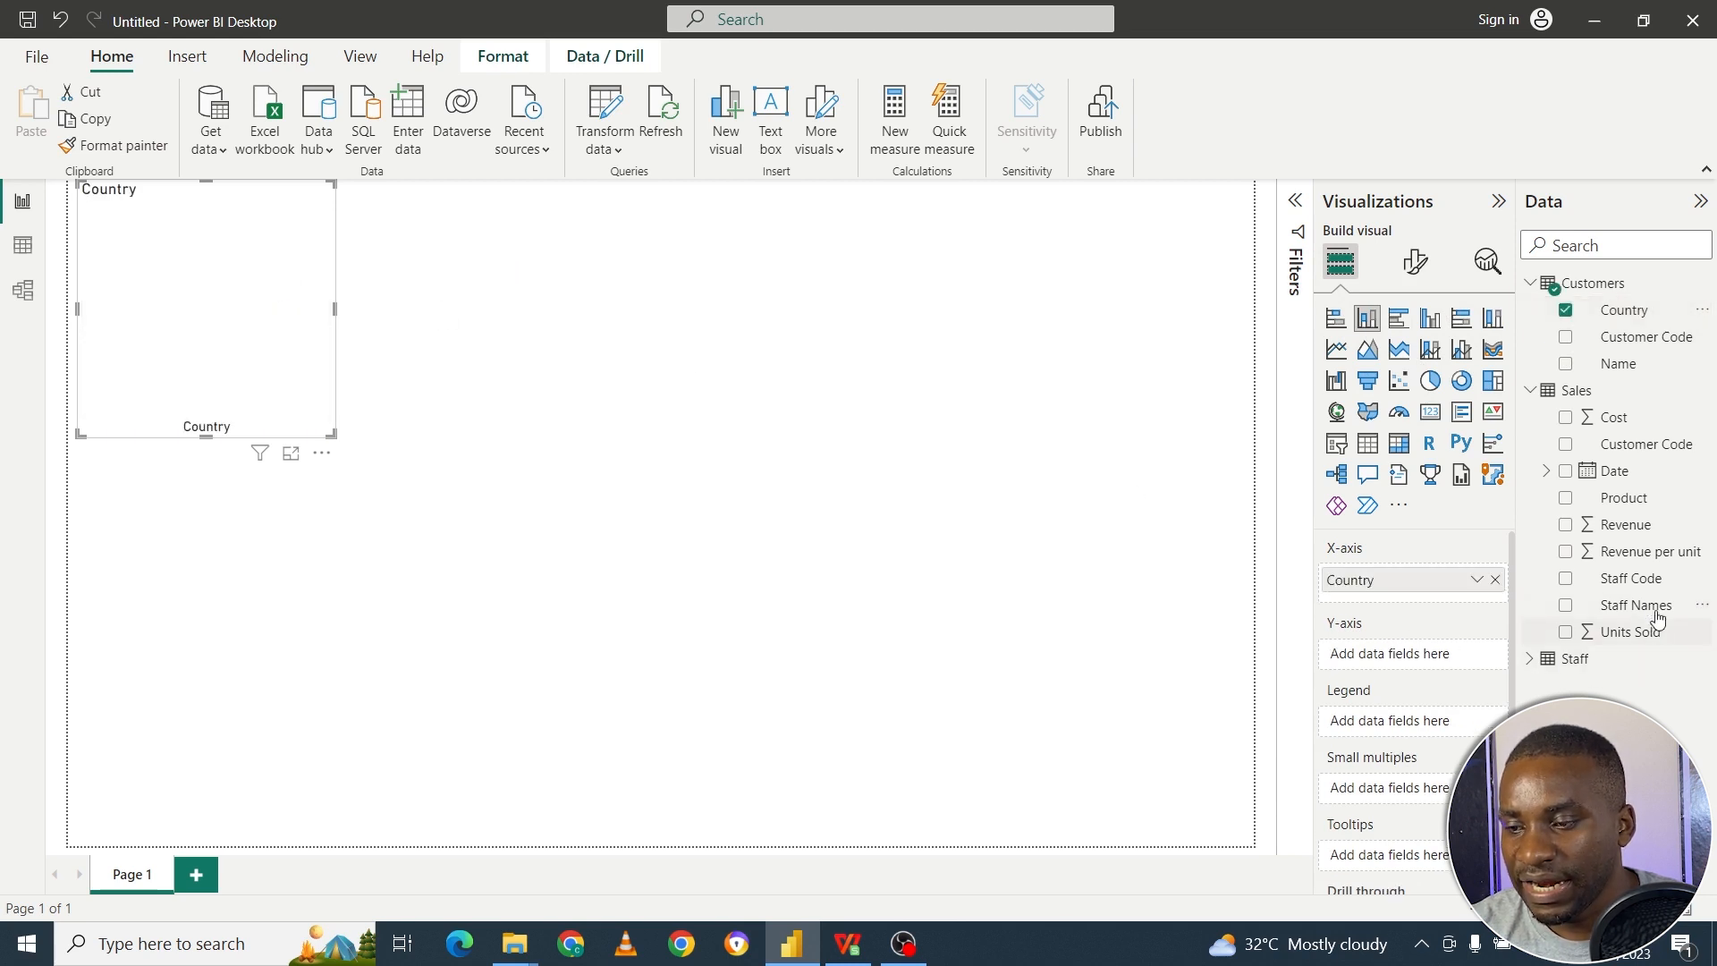
pyautogui.moveTo(1633, 530); pyautogui.dragTo(175, 286)
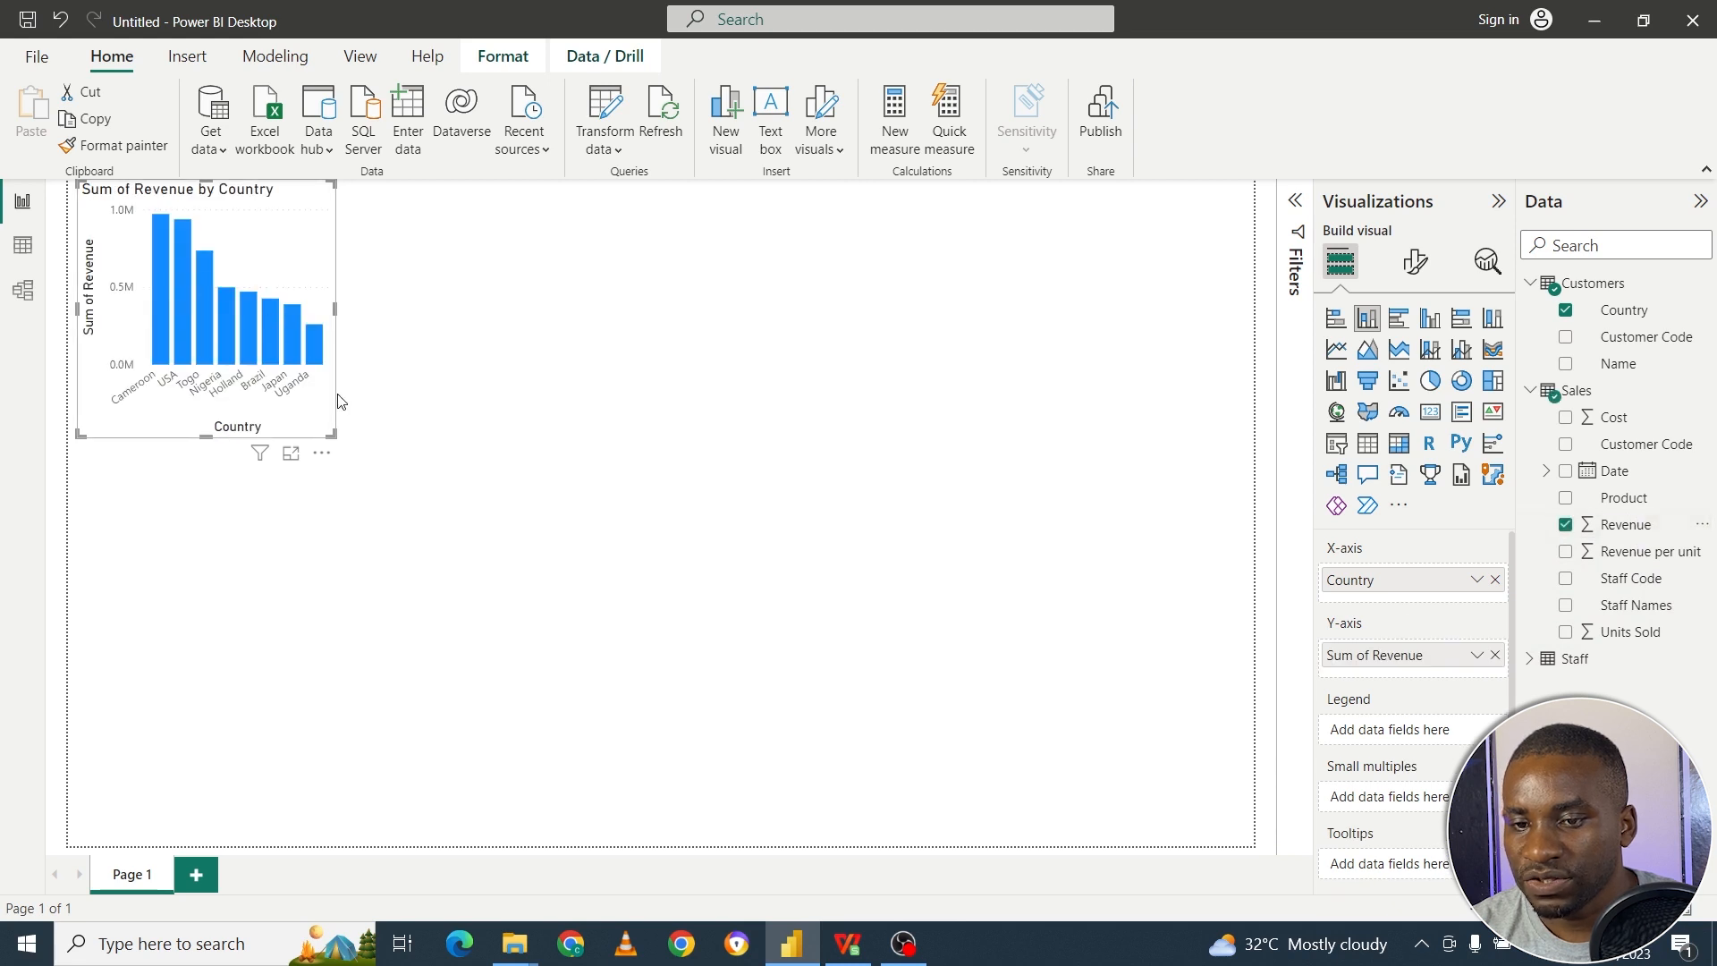
pyautogui.moveTo(335, 307); pyautogui.dragTo(516, 313)
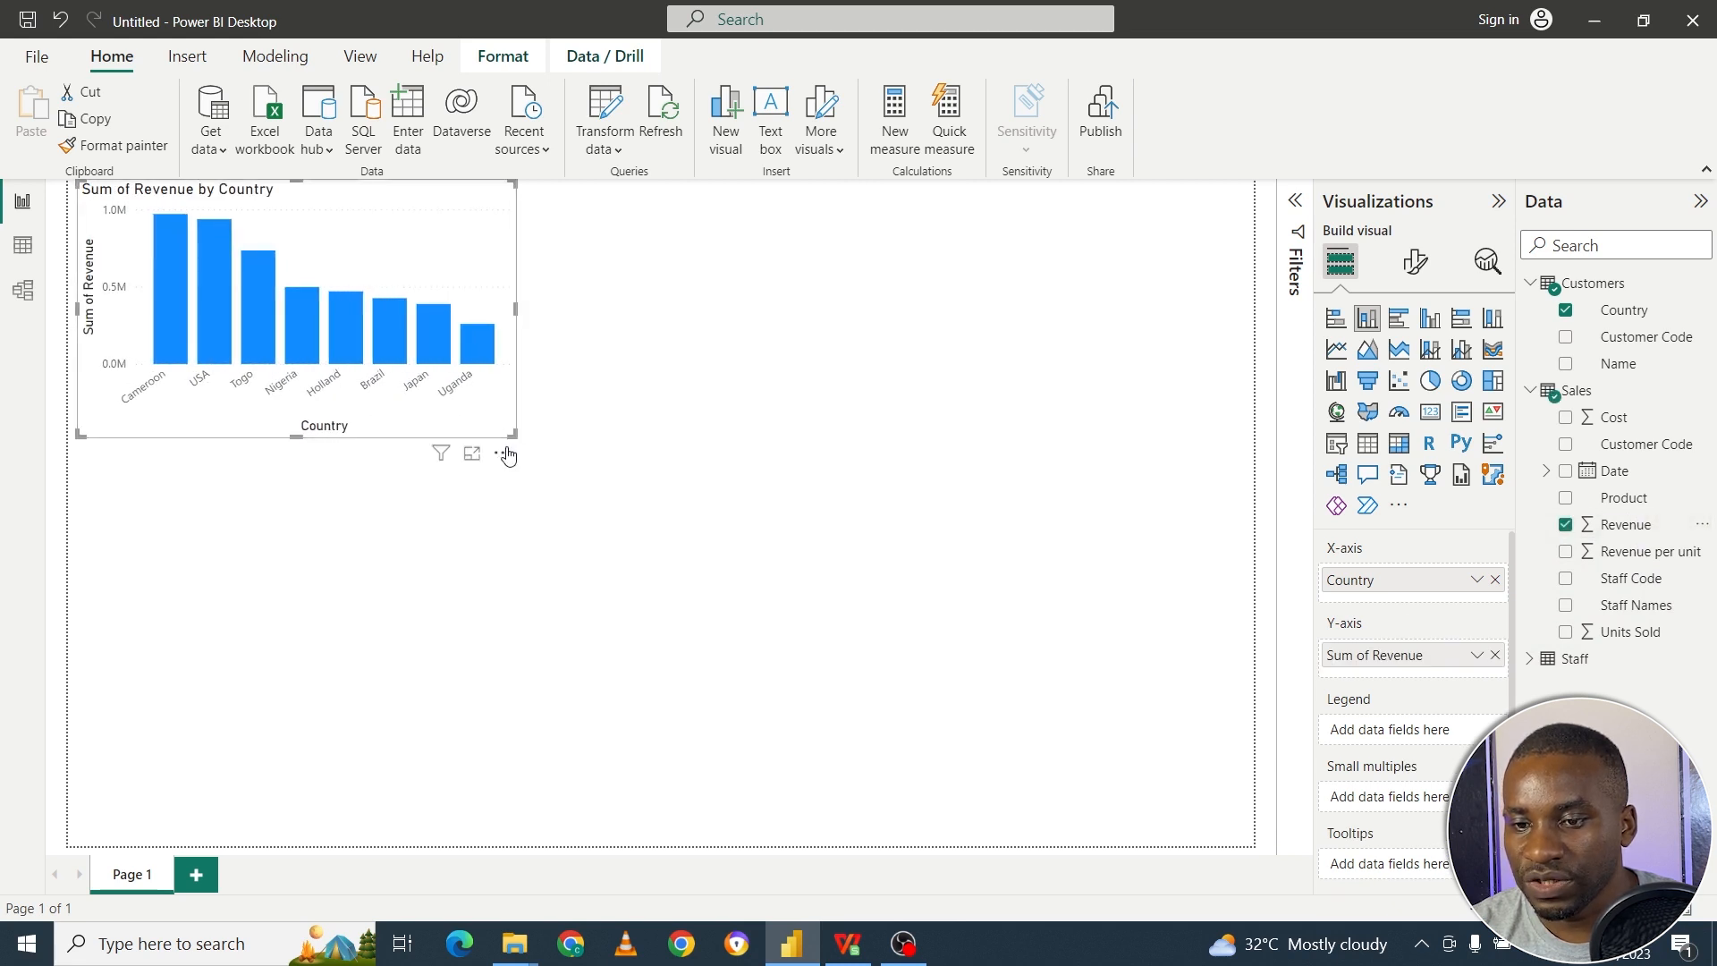
pyautogui.moveTo(515, 432); pyautogui.dragTo(749, 702)
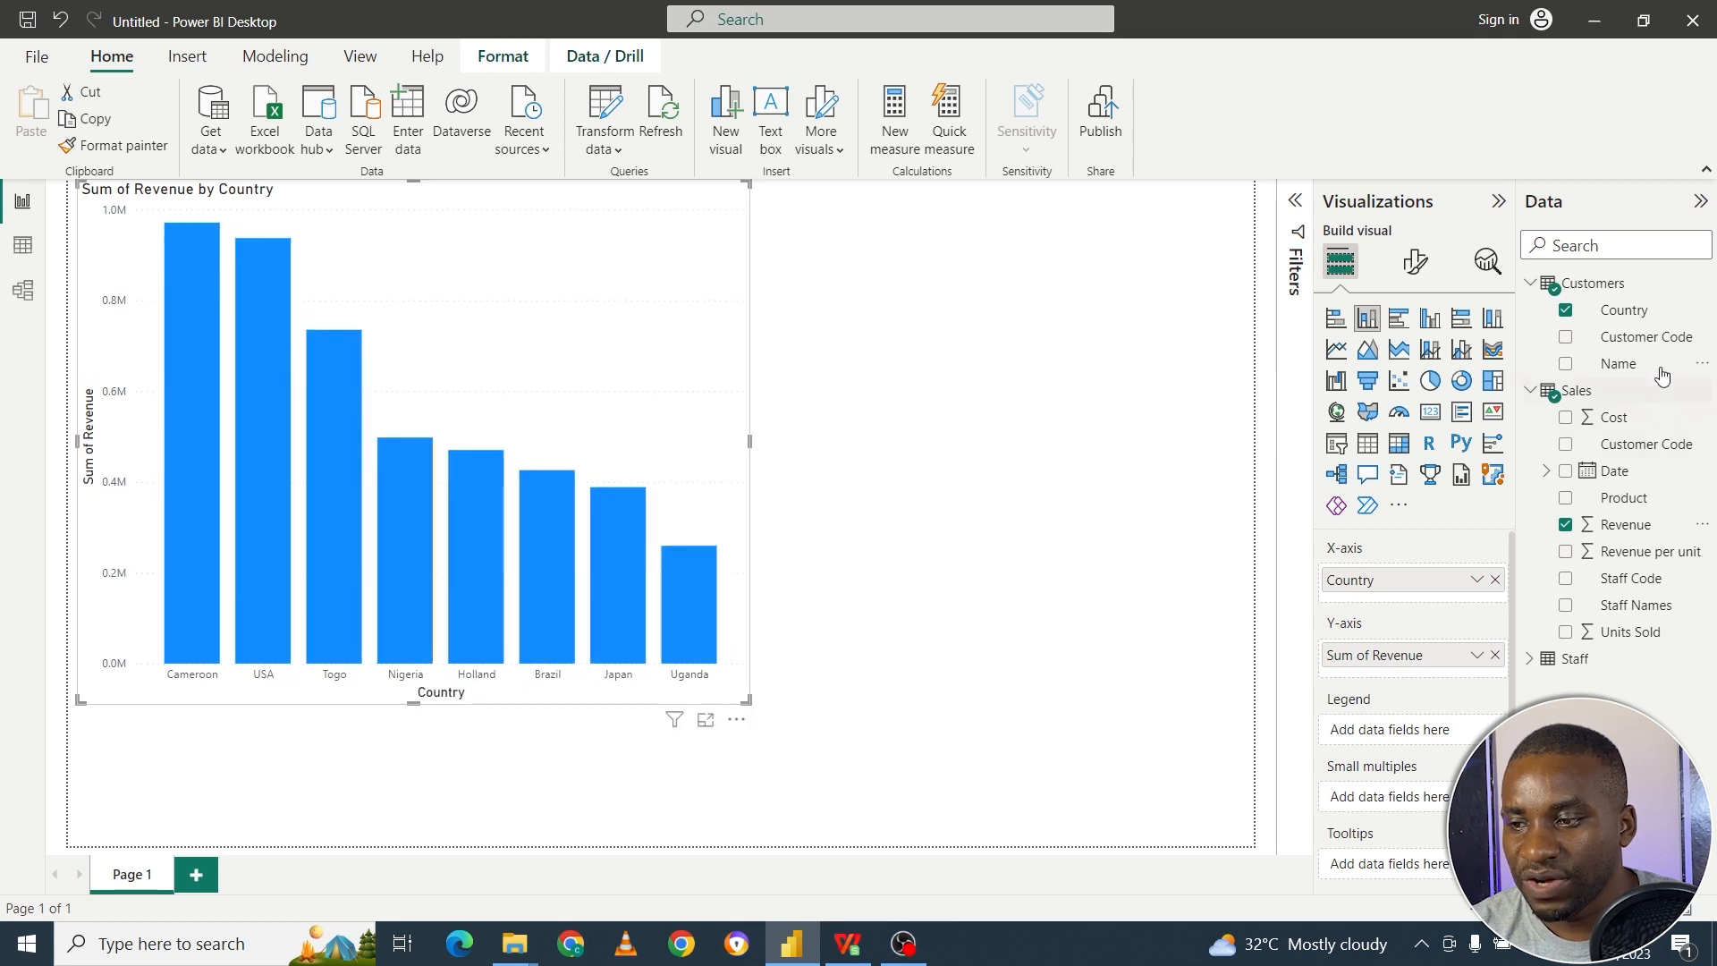
# Use Country as the column chart's legend so each country gets its own colour.
pyautogui.moveTo(1644, 319); pyautogui.dragTo(1426, 733)
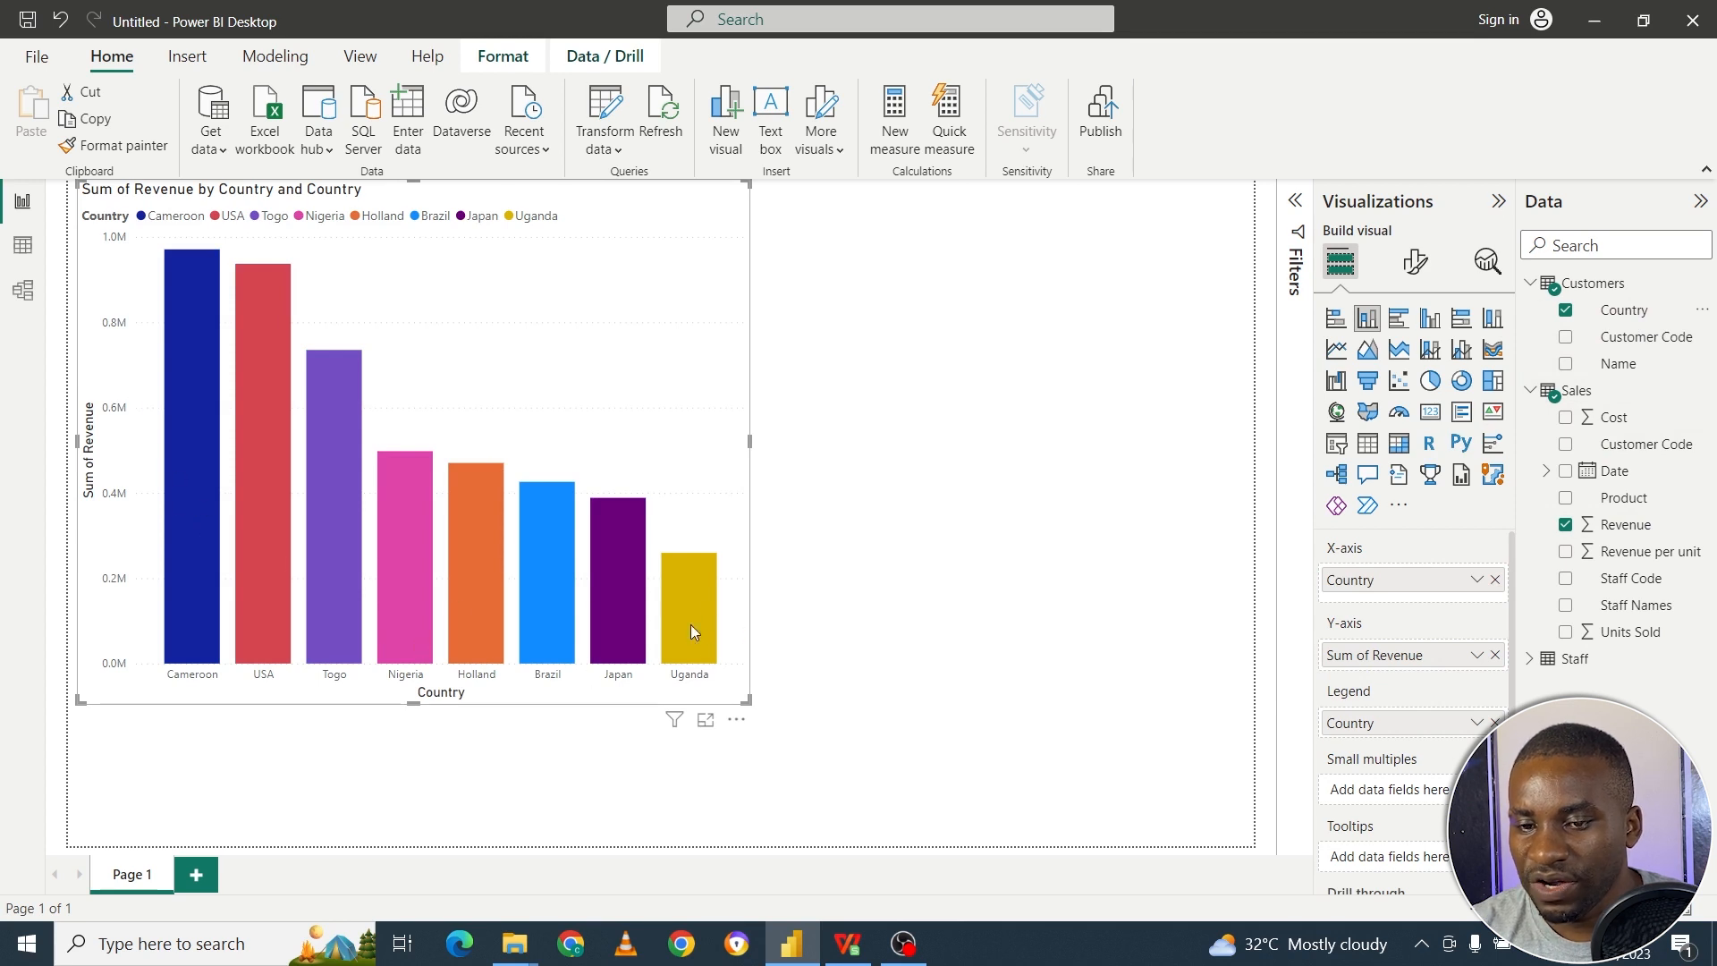
pyautogui.moveTo(326, 532)
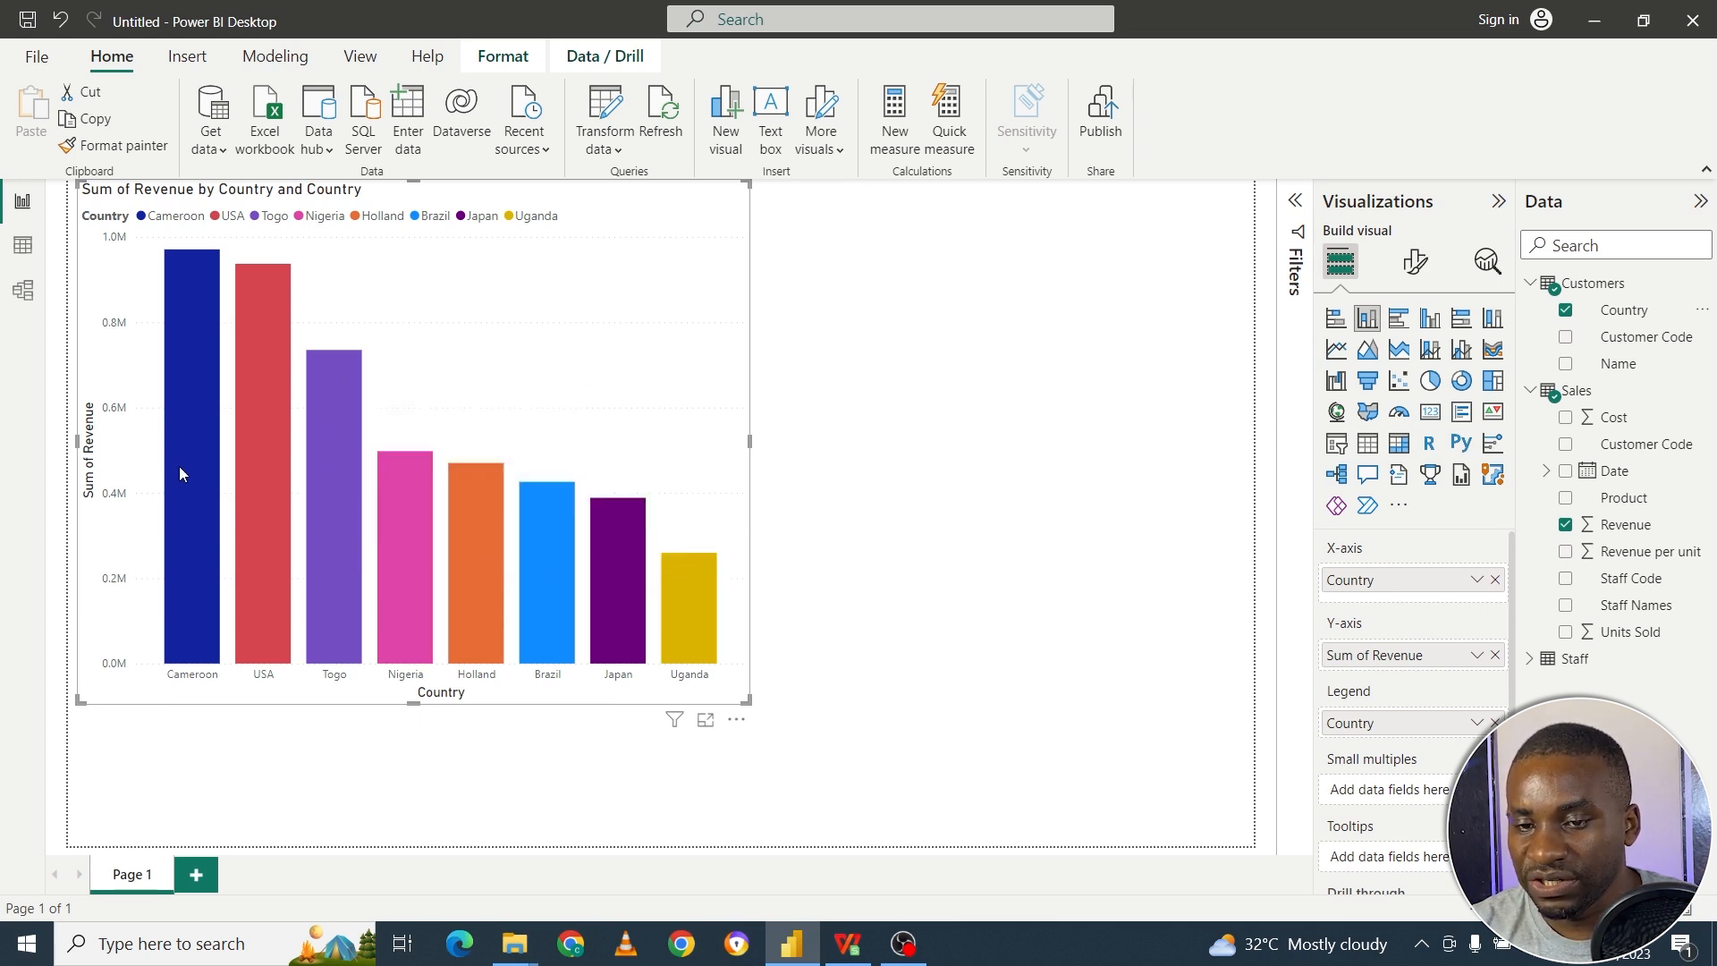
pyautogui.moveTo(198, 547)
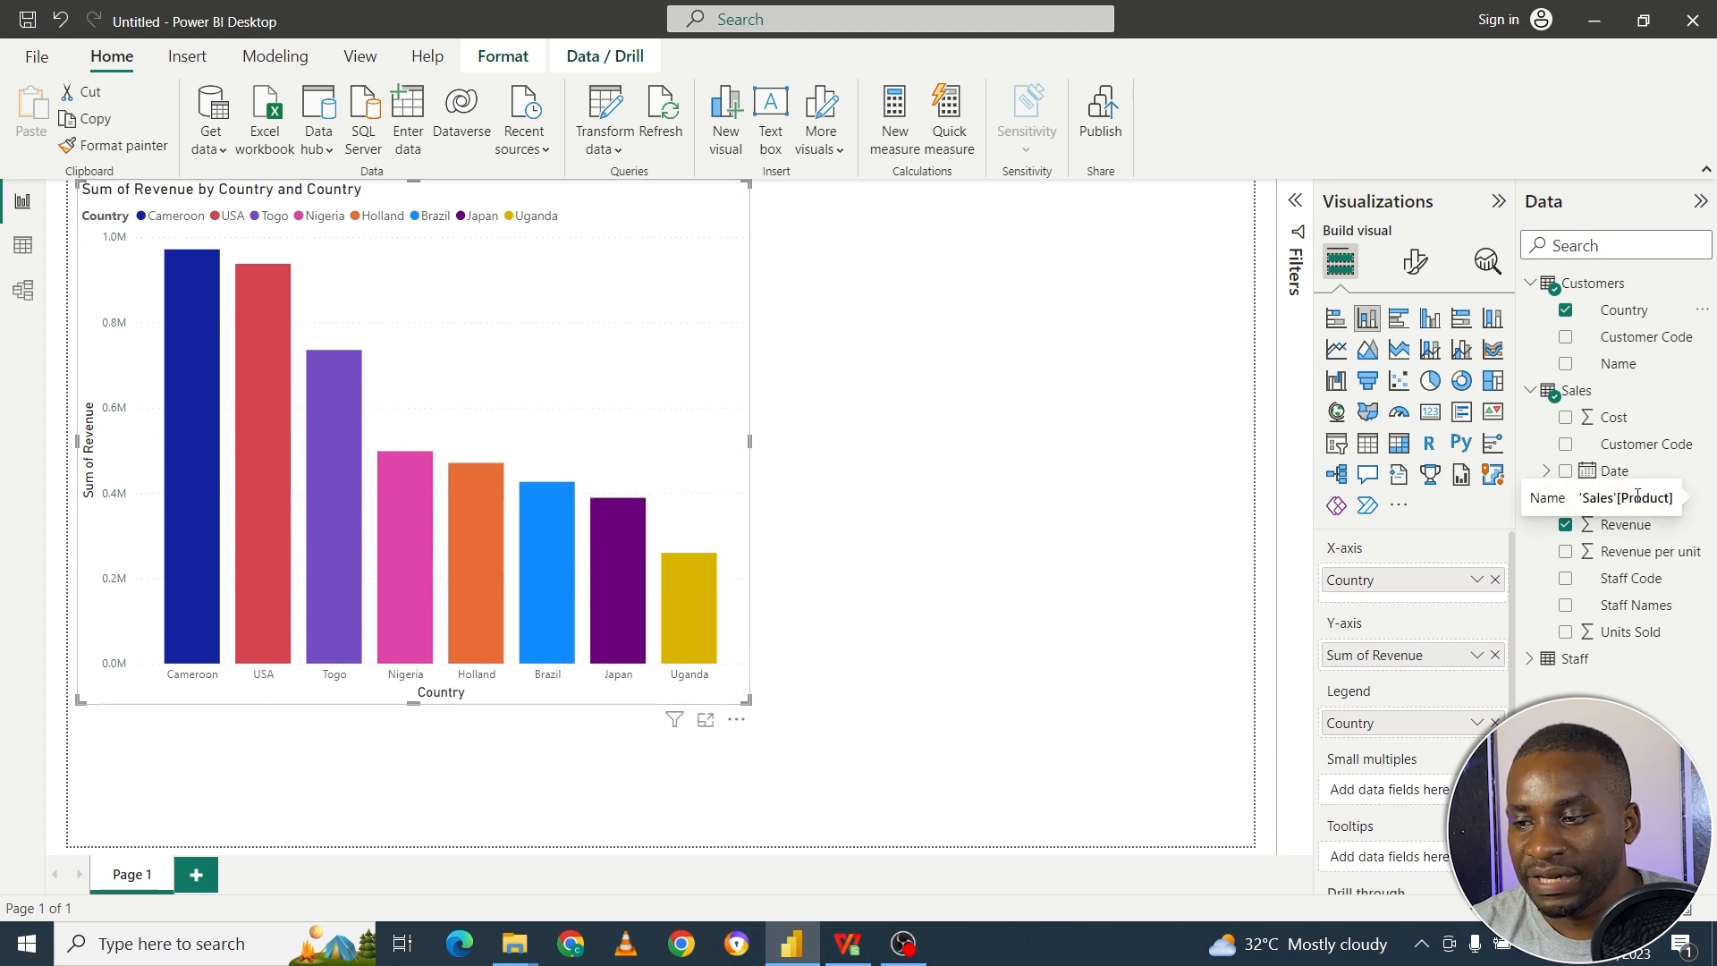
# Add Product beneath Country on the chart's X-axis, and widen the chart across most of the page.
pyautogui.moveTo(1642, 498); pyautogui.dragTo(1462, 586)
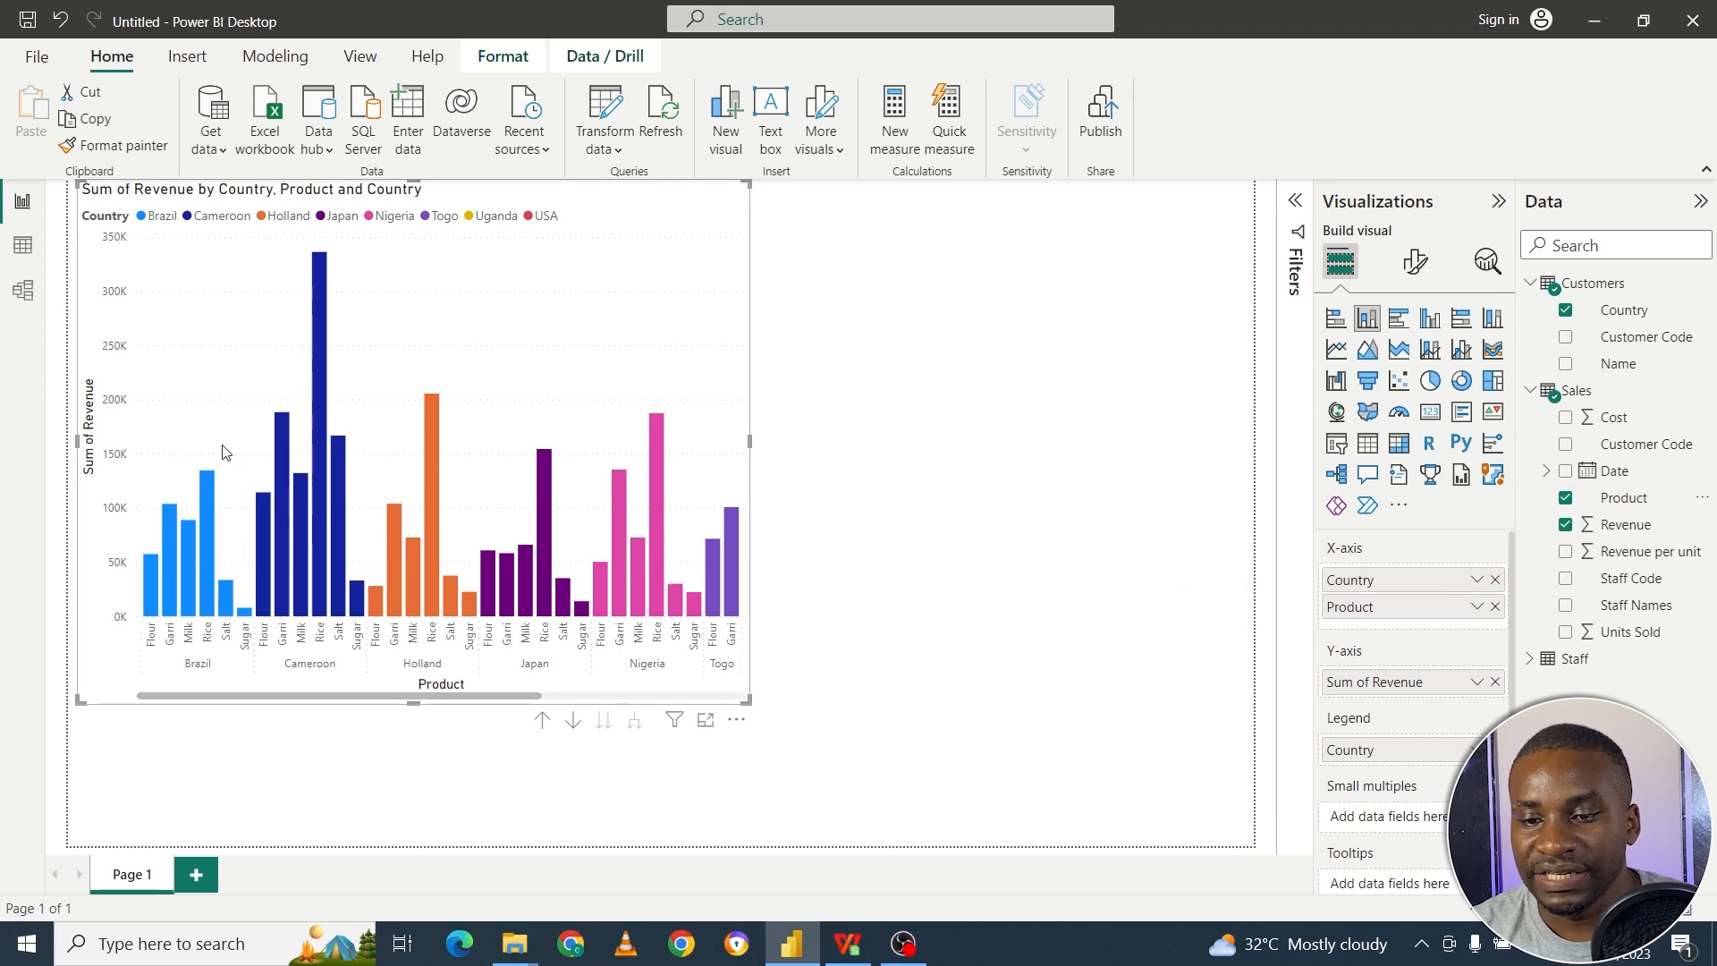
pyautogui.moveTo(749, 439); pyautogui.dragTo(1087, 464)
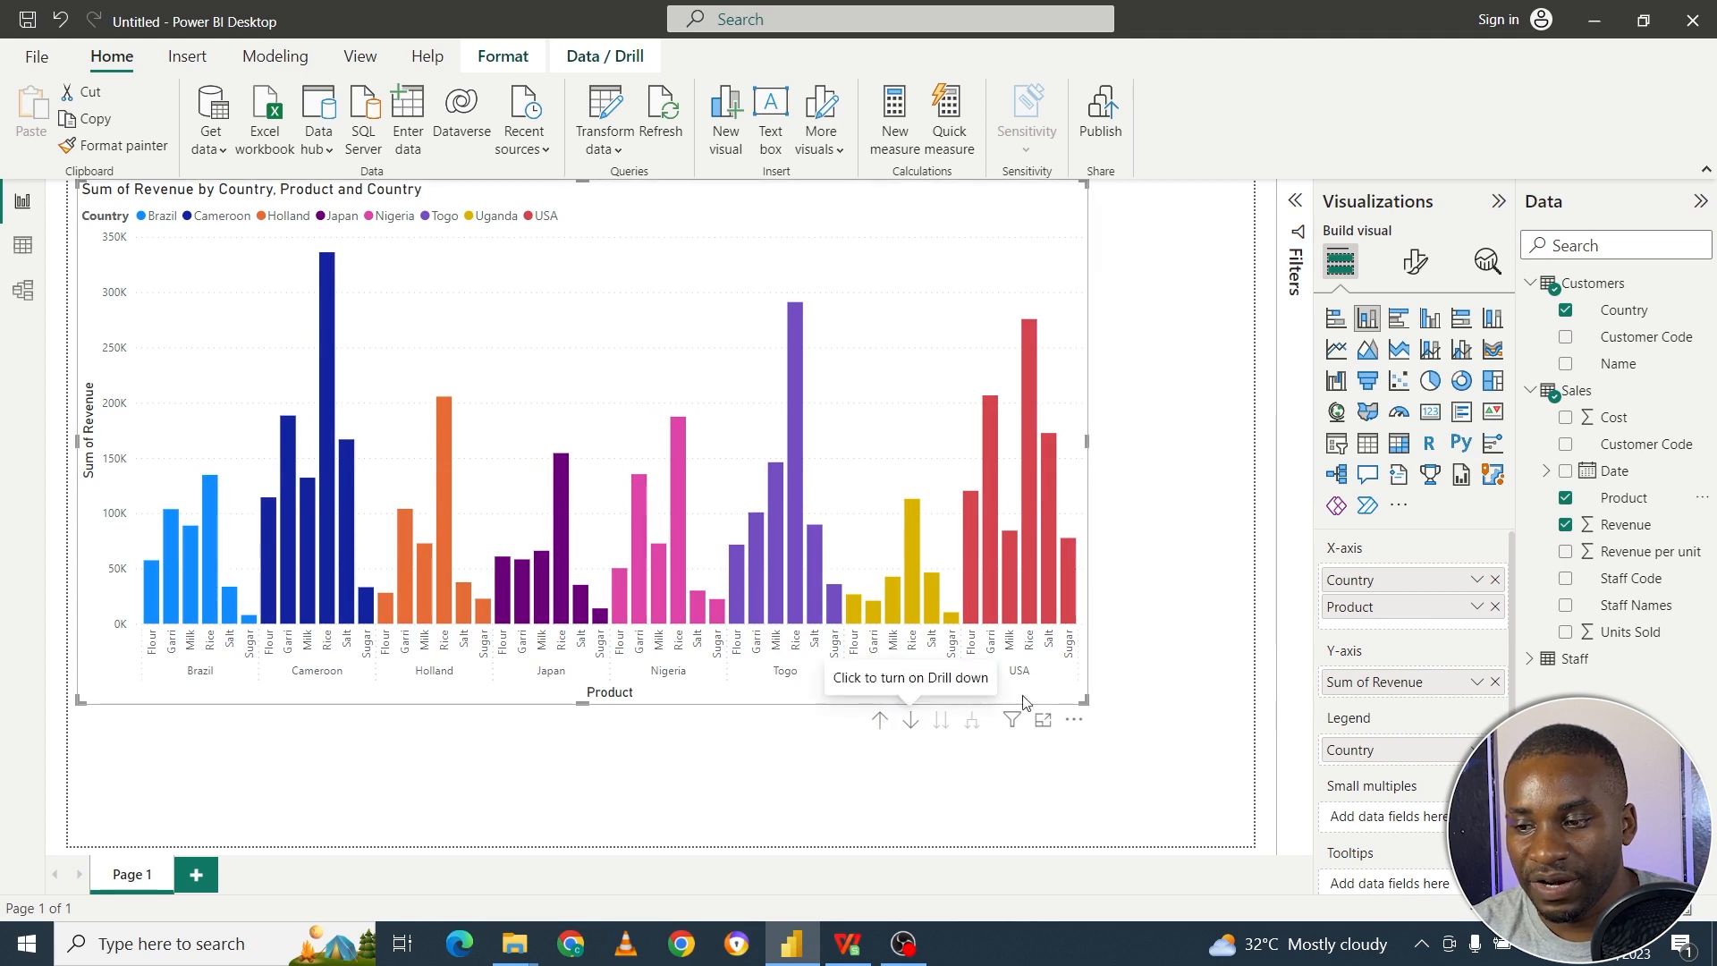
pyautogui.click(1495, 607)
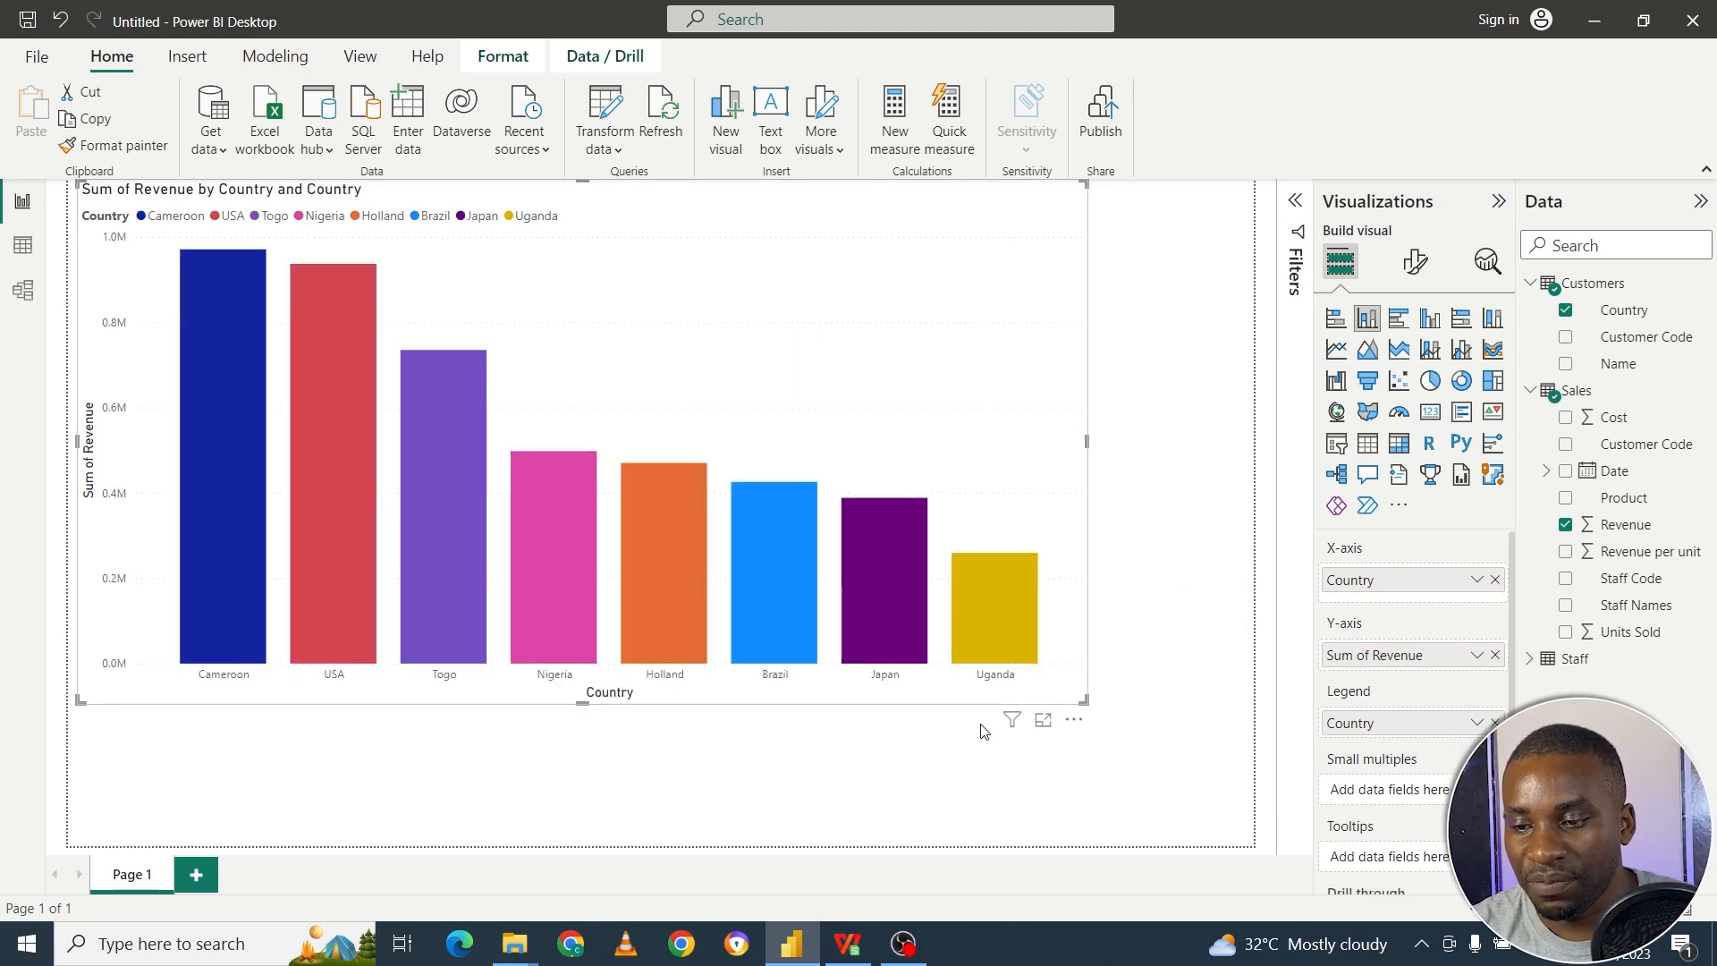
pyautogui.moveTo(1600, 497); pyautogui.dragTo(1458, 592)
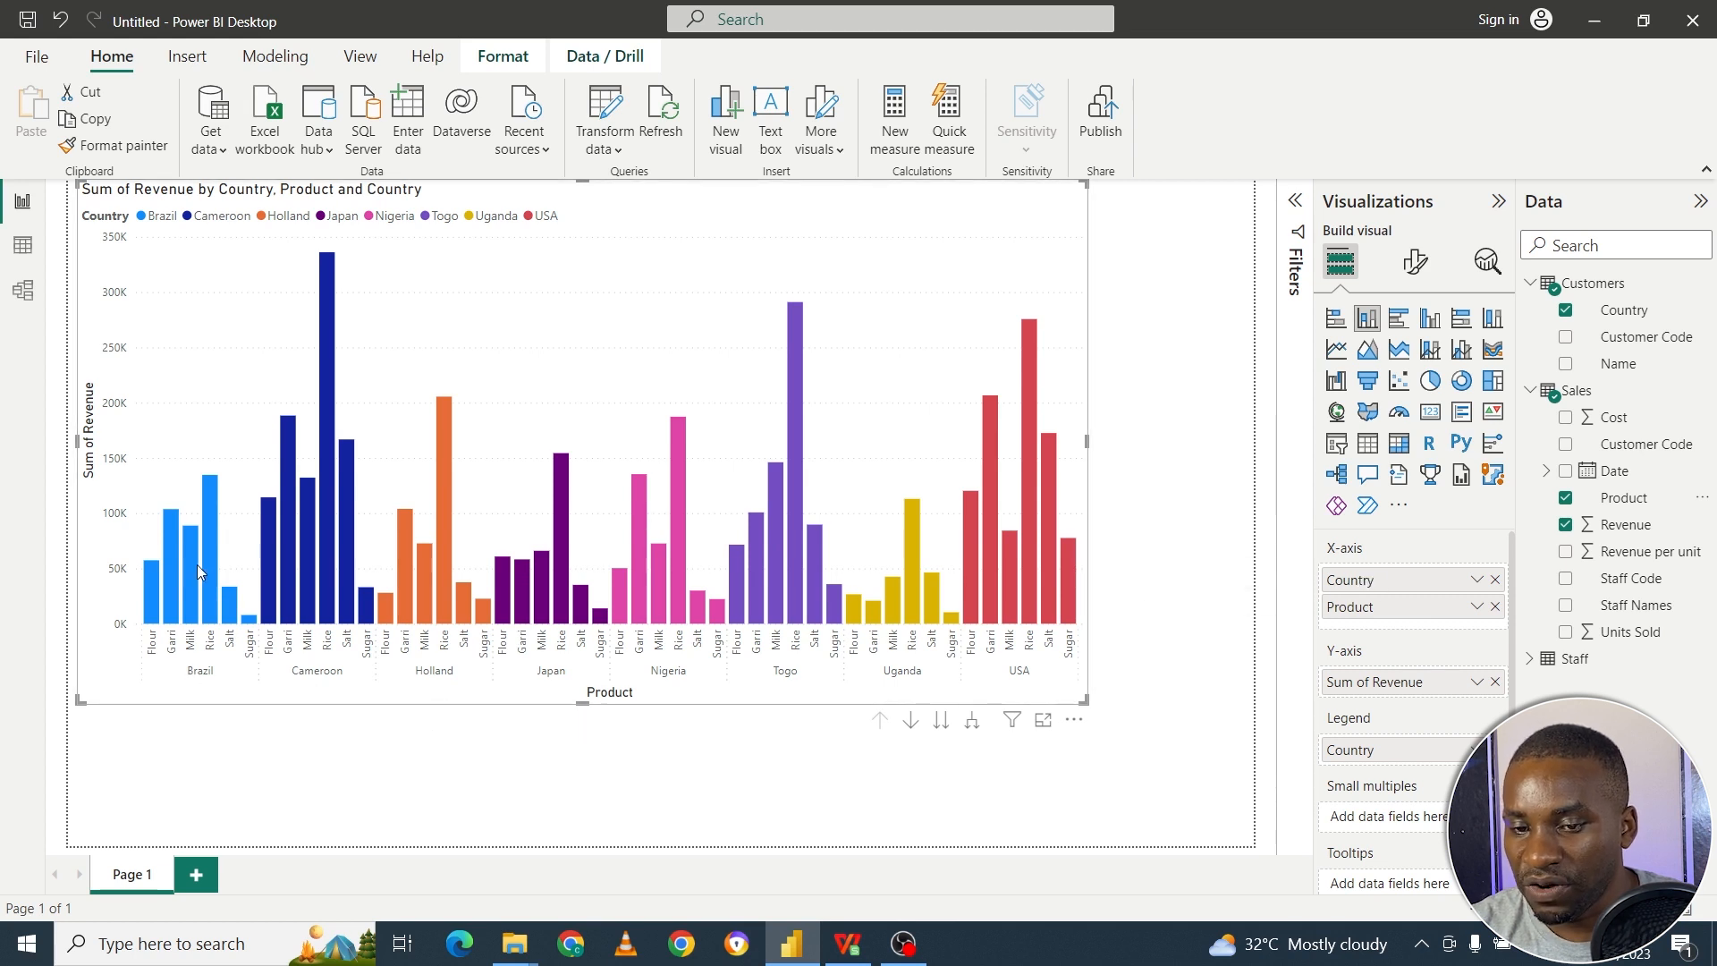
# Turn on drill-down mode, and move the chart between the Country and Product hierarchy levels, ending at the Country level.
pyautogui.click(912, 723)
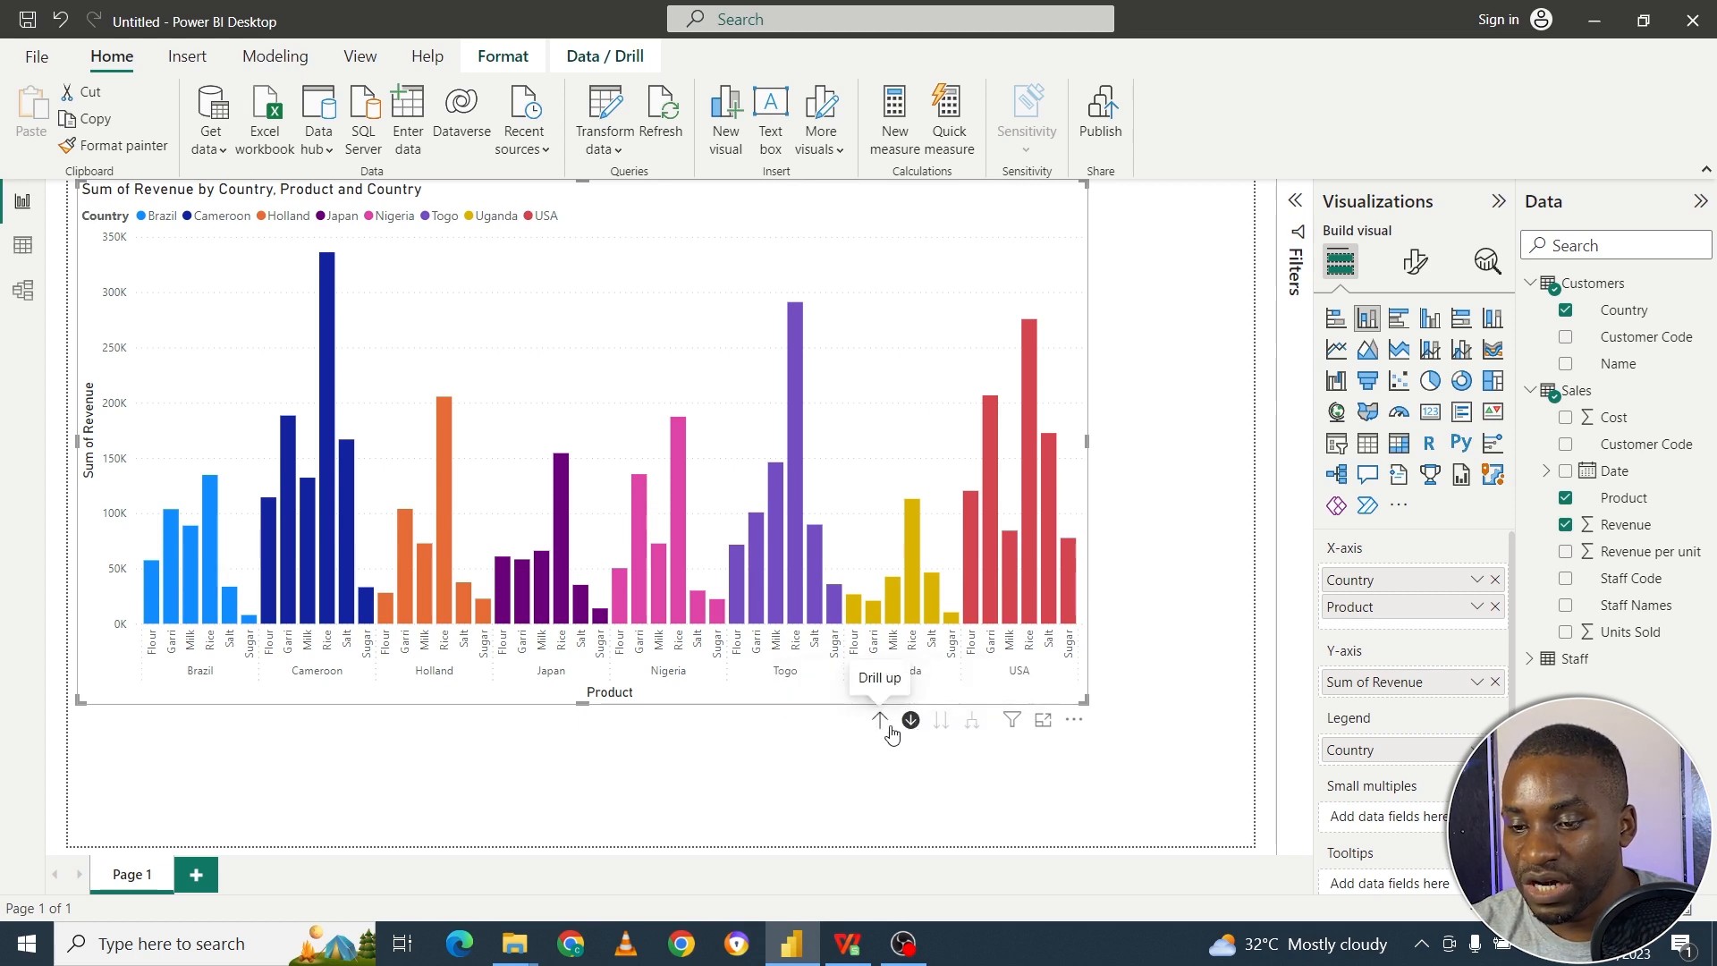
pyautogui.click(881, 725)
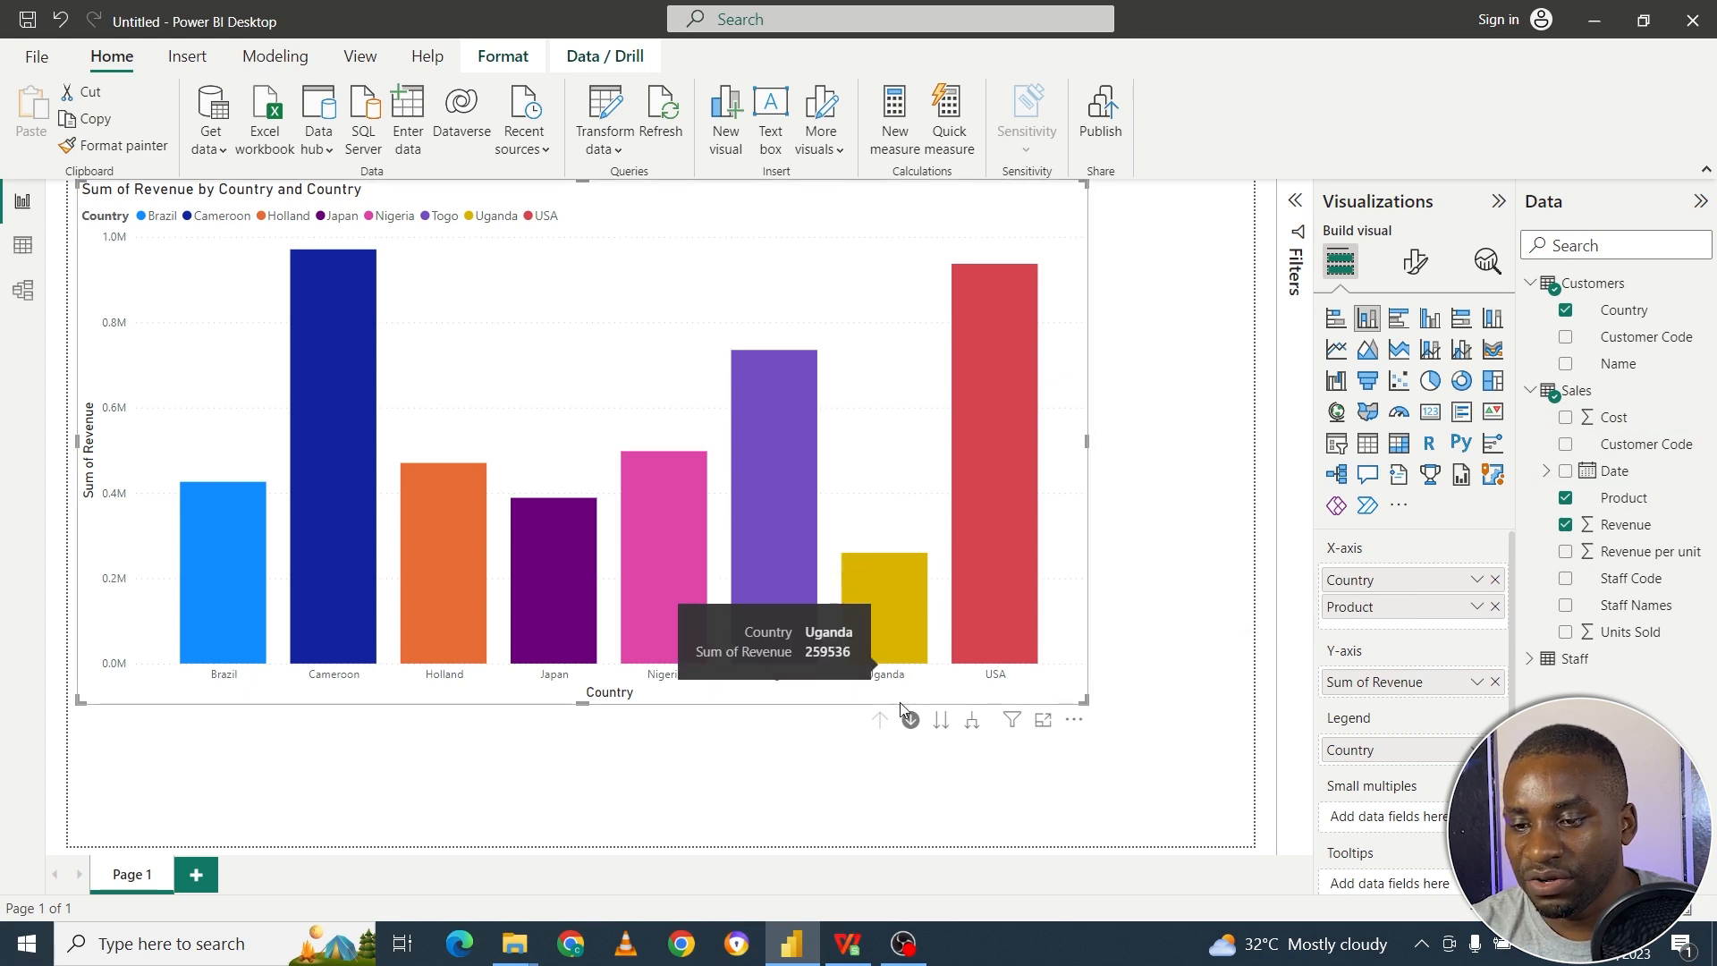
pyautogui.click(942, 722)
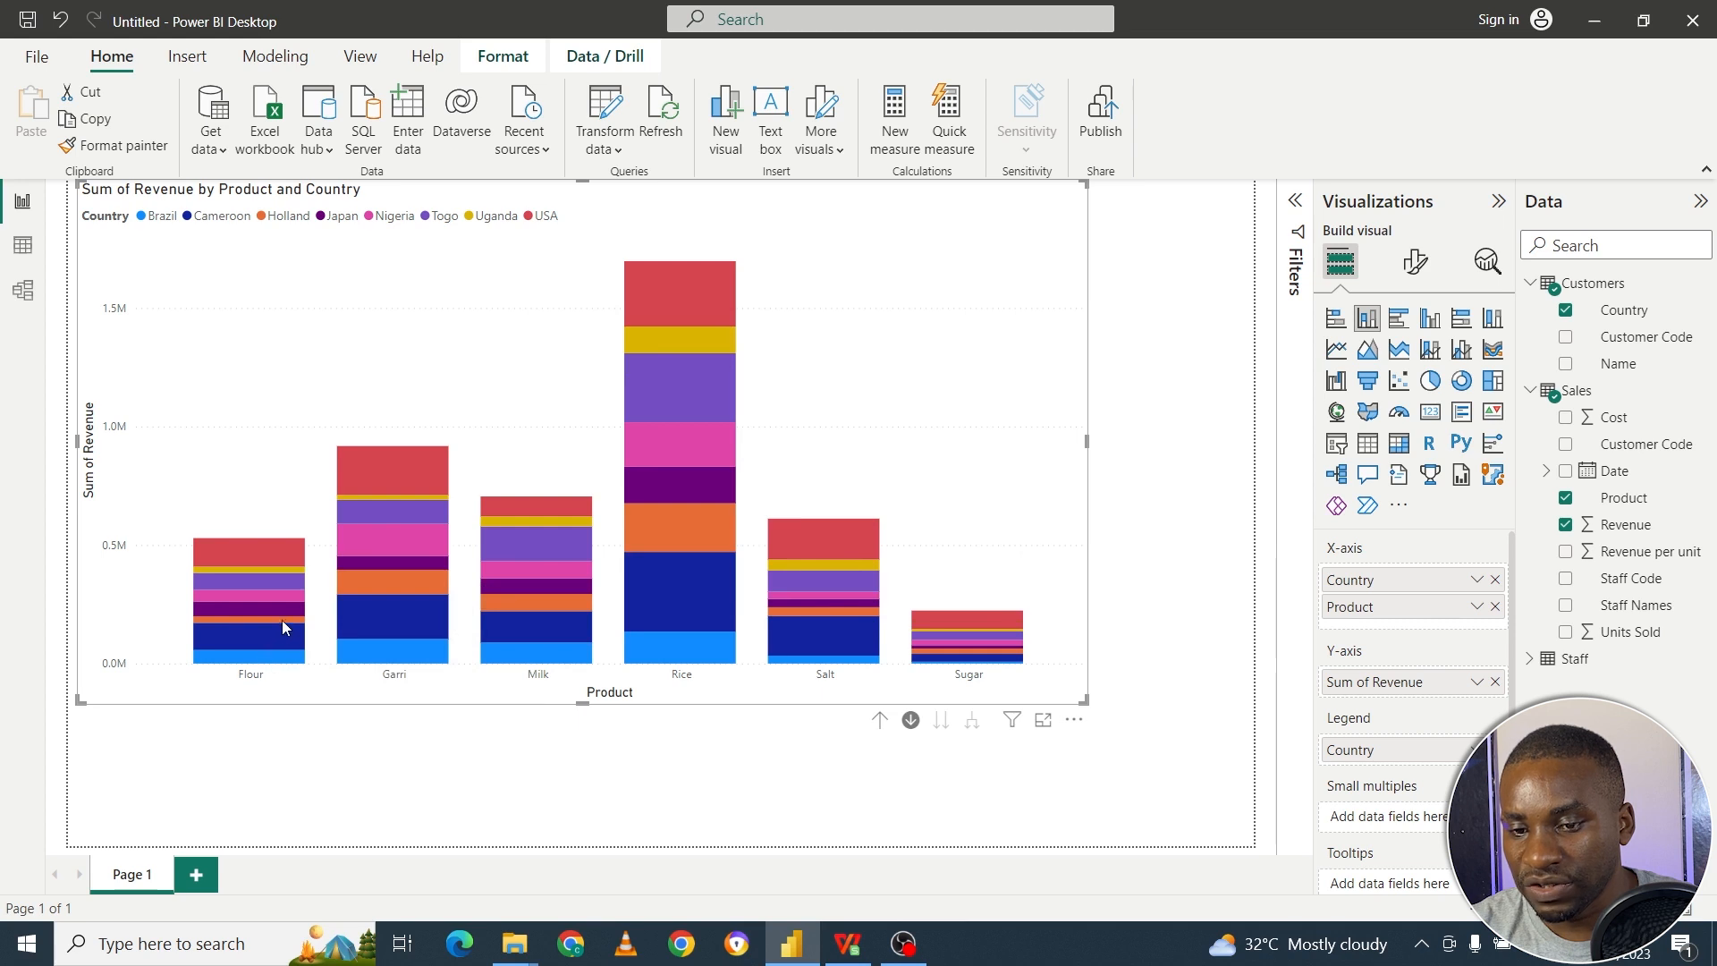
pyautogui.click(880, 721)
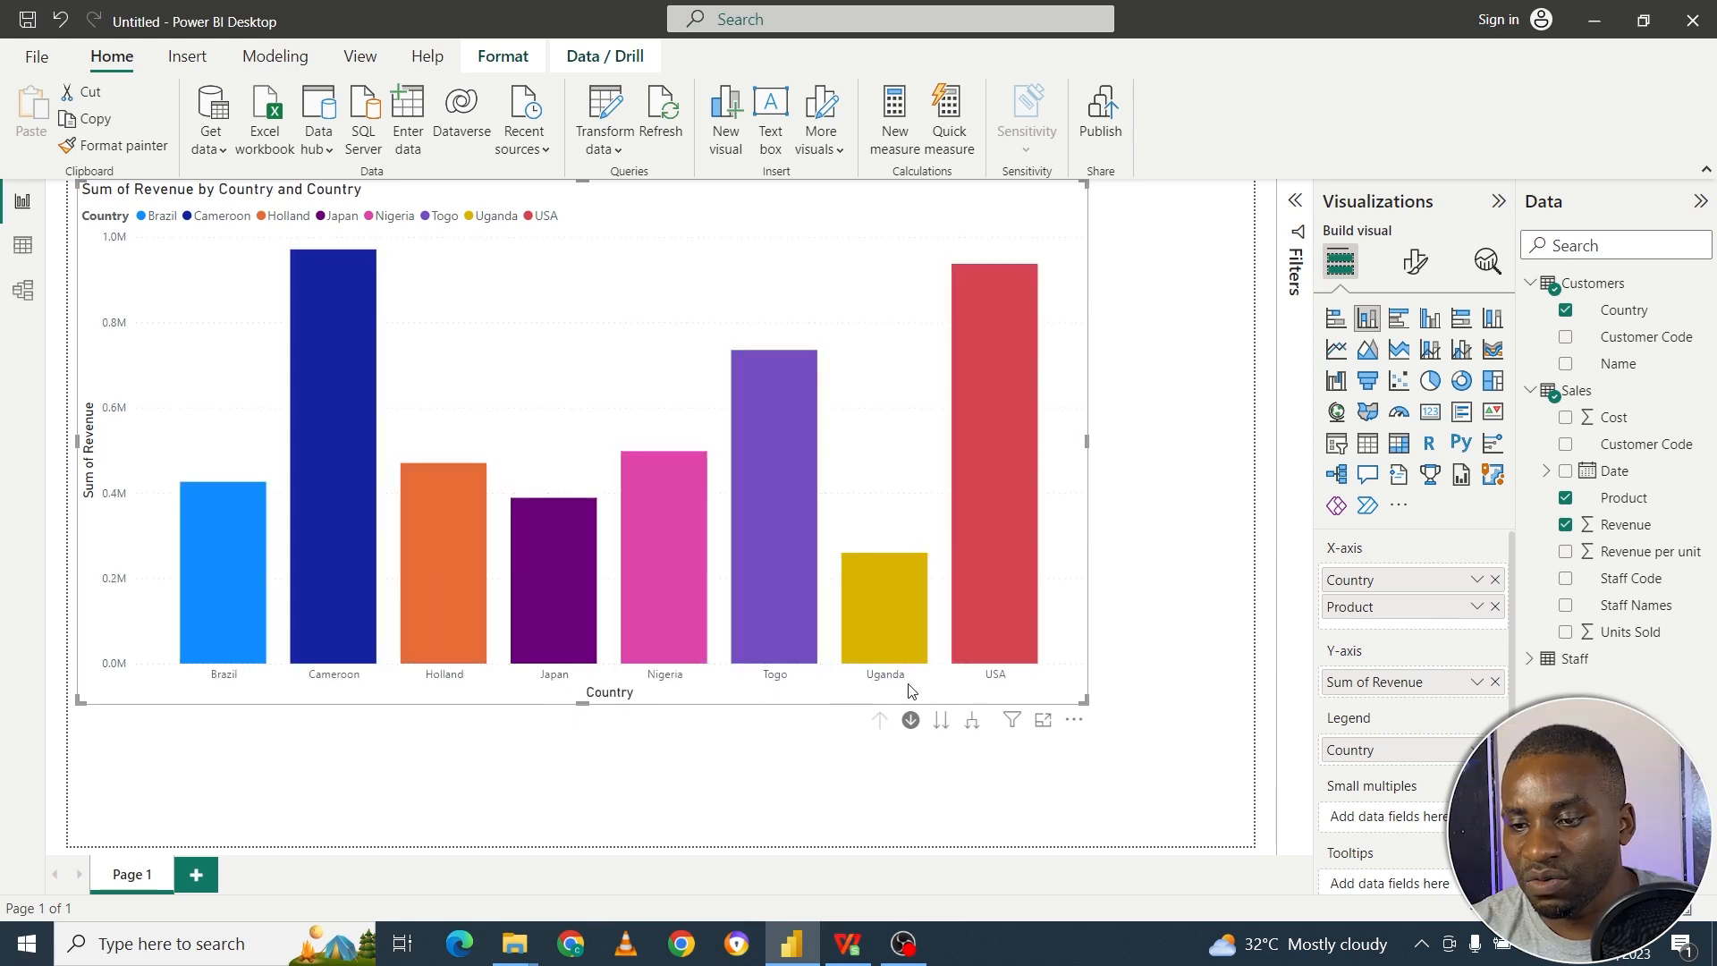
# Drill into the Uganda and Cameroon columns in turn to view their product revenue, drilling back up after each.
pyautogui.click(891, 612)
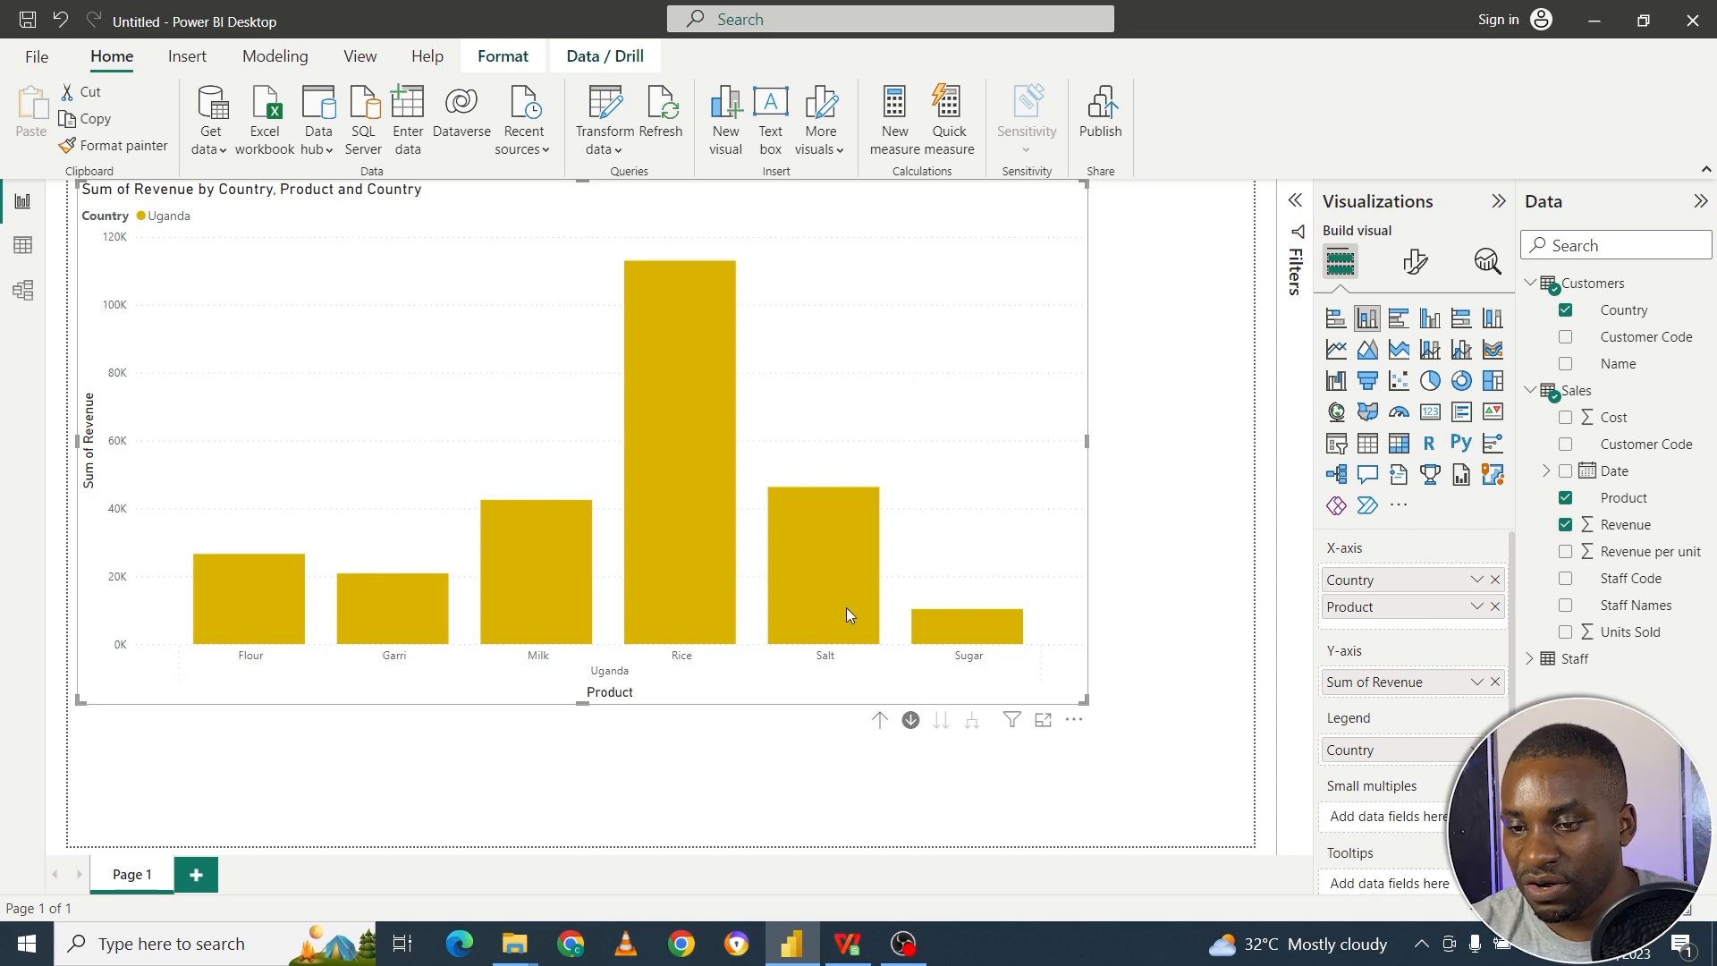
pyautogui.click(880, 721)
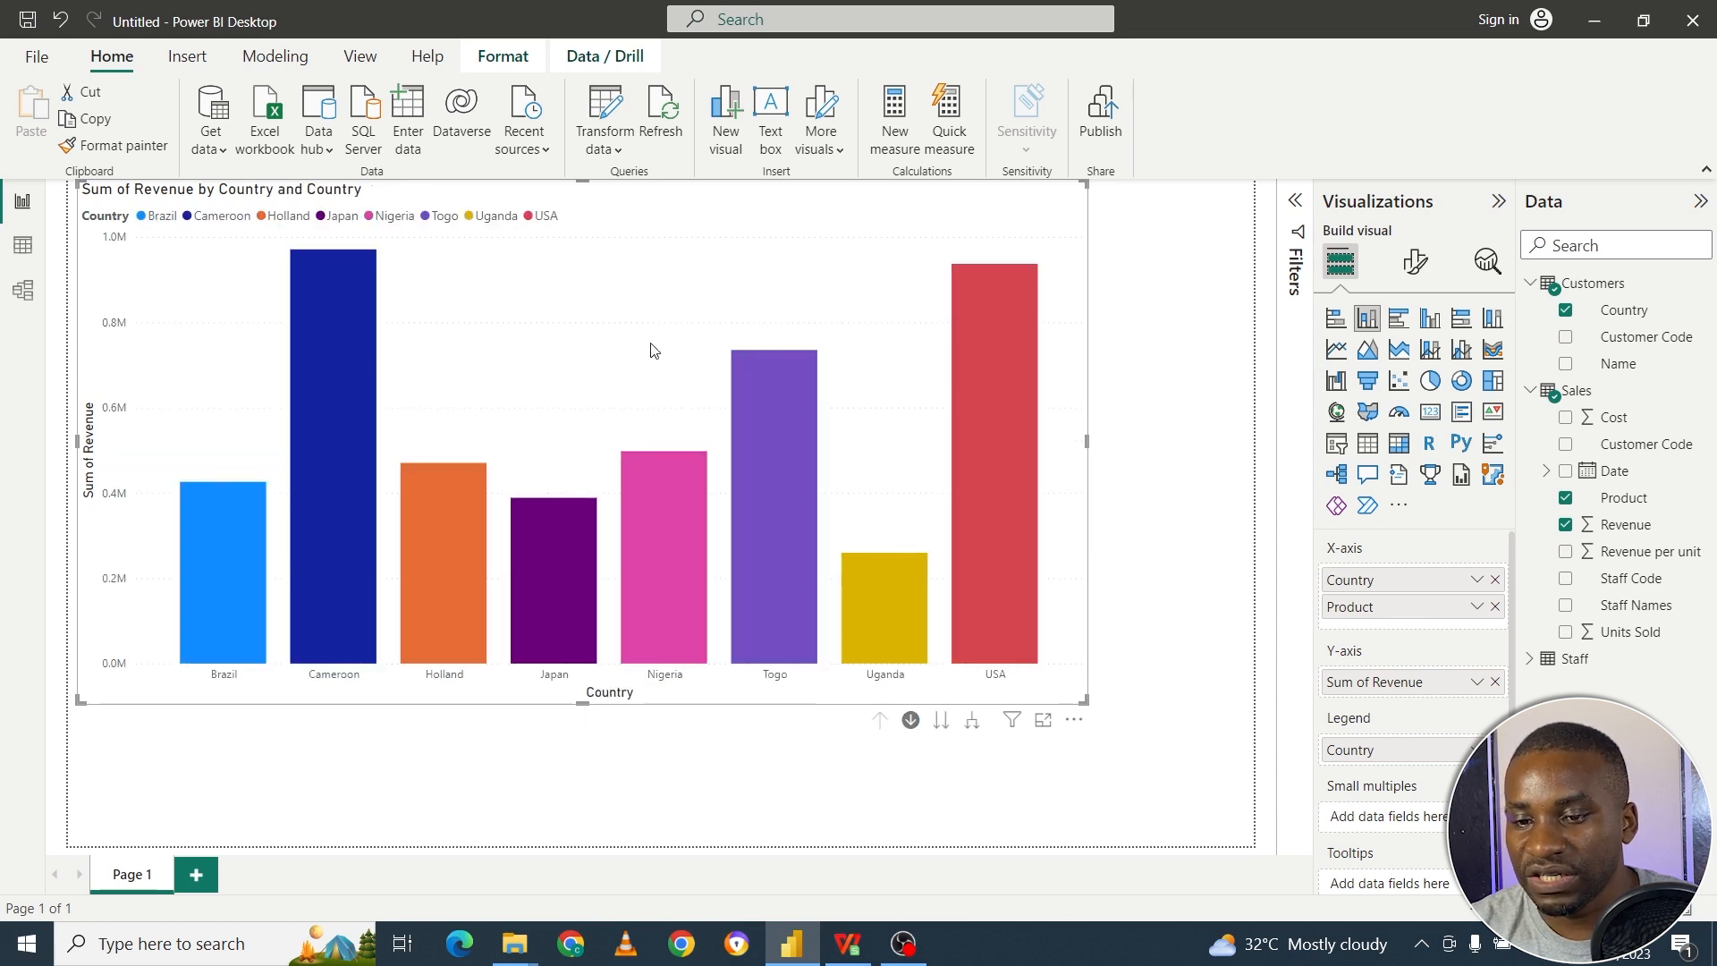
pyautogui.click(345, 492)
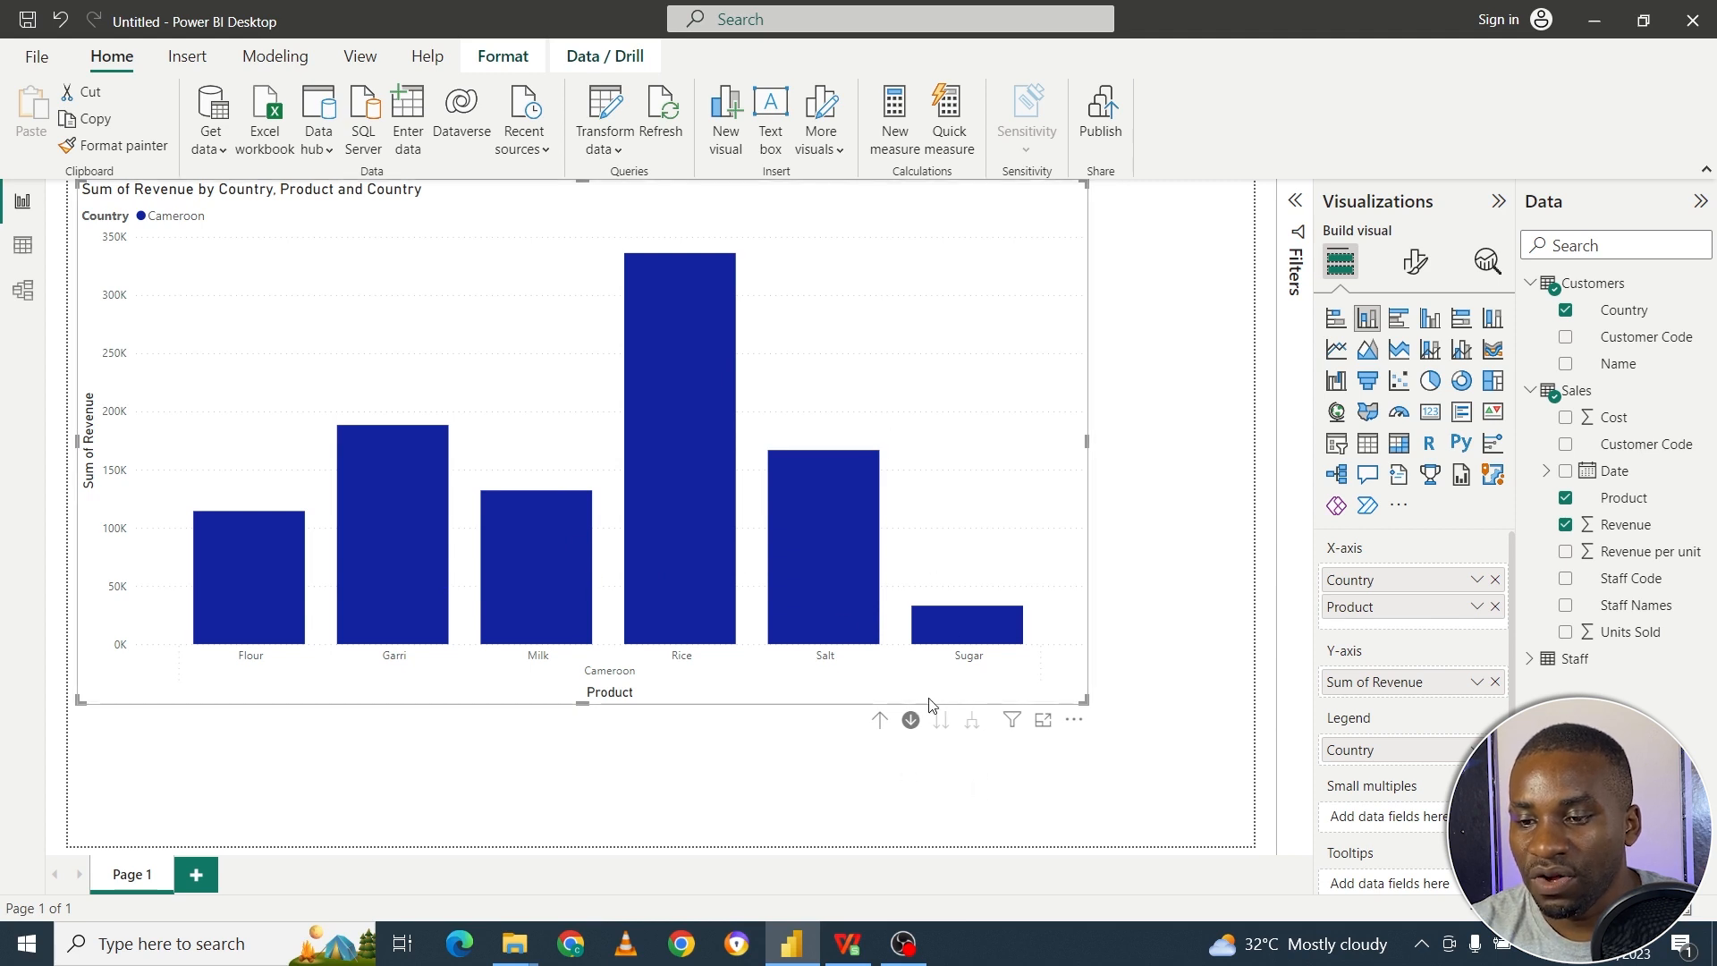
pyautogui.click(883, 720)
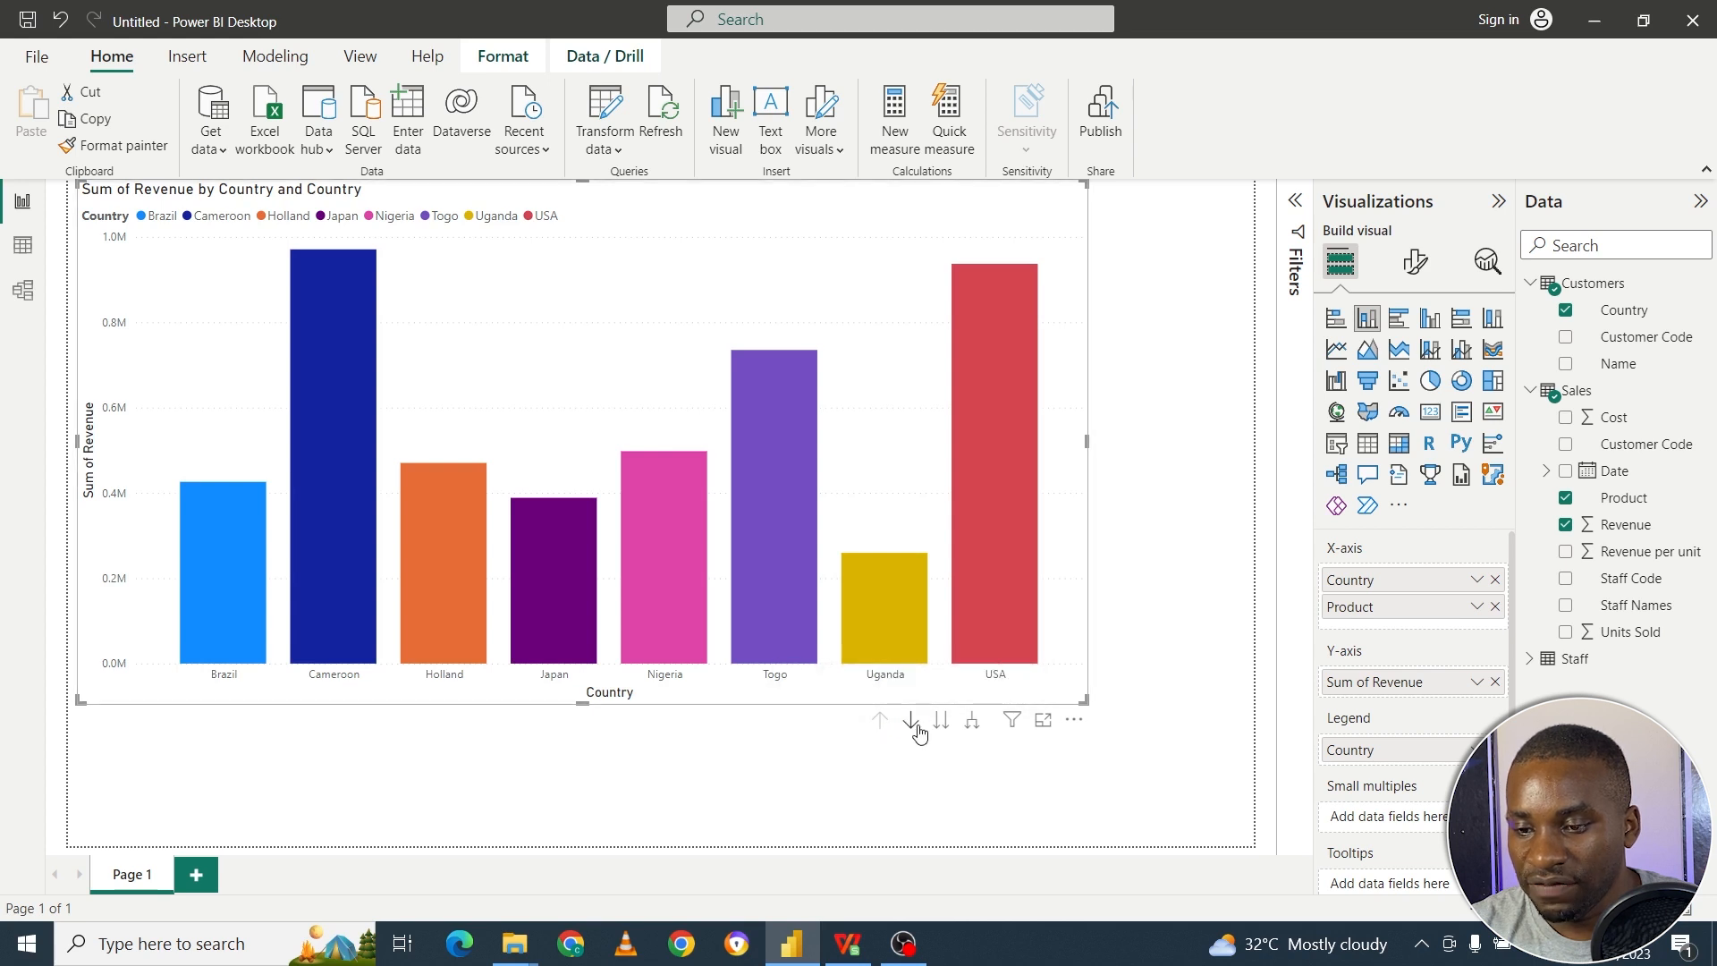
# With drill-down mode off, highlight the Togo, Nigeria, Japan, Holland, Cameroon and Brazil columns in turn.
pyautogui.click(767, 527)
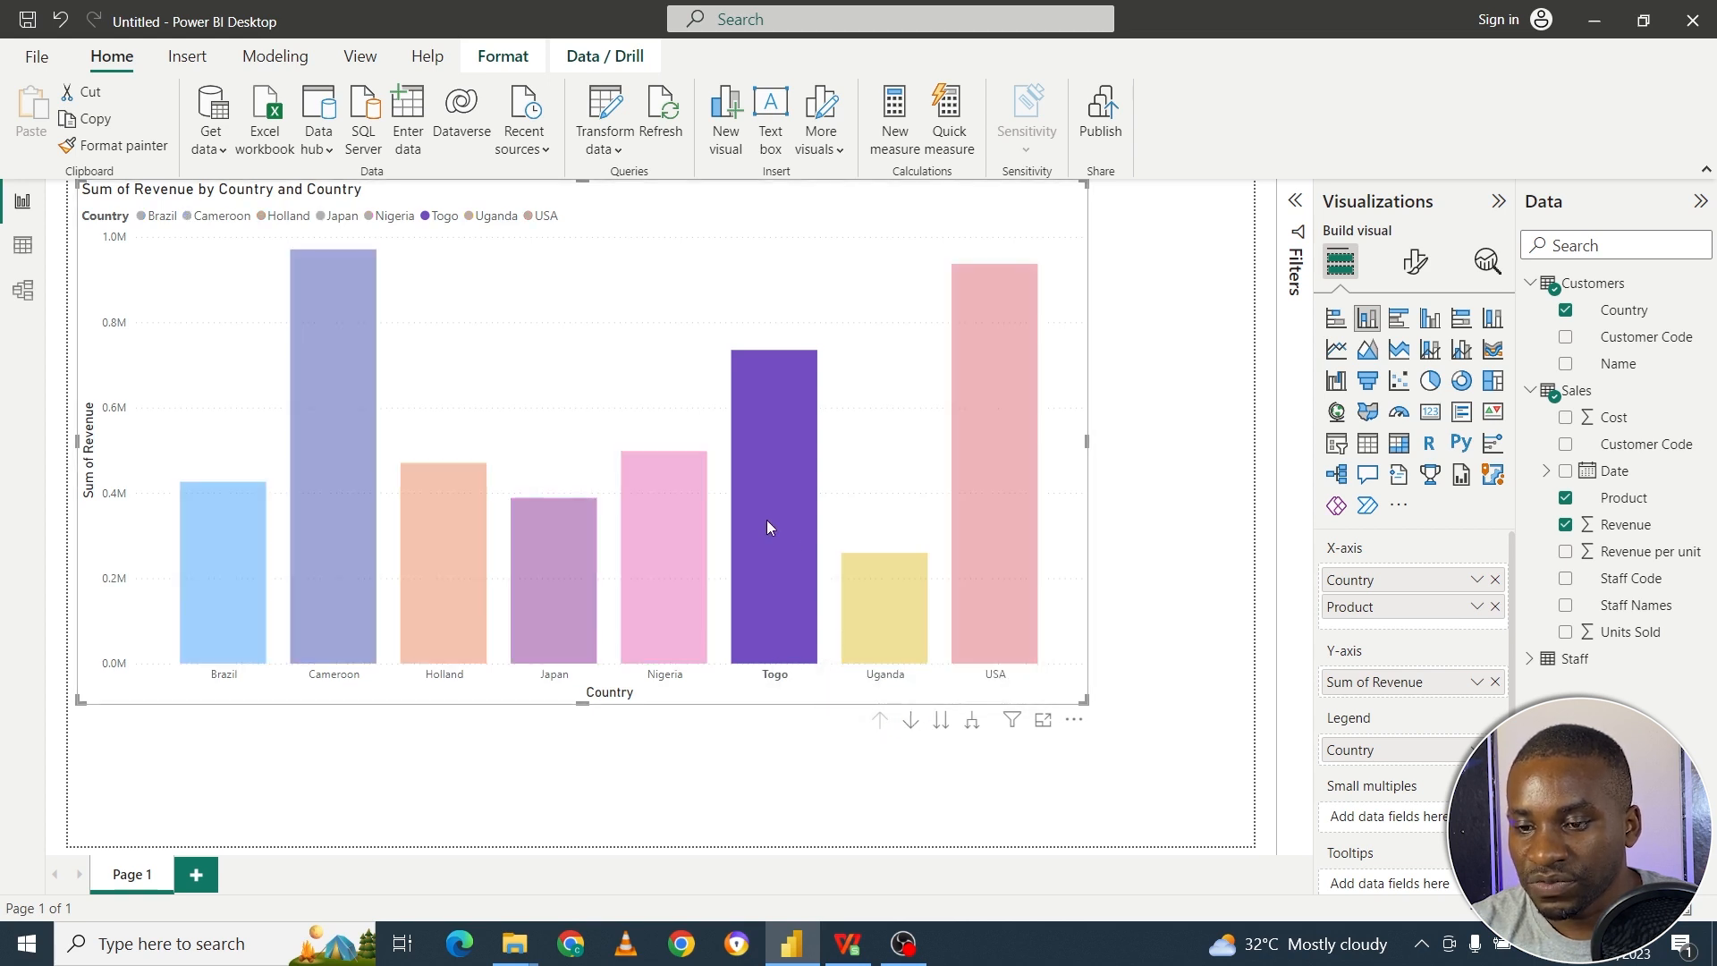
pyautogui.click(681, 522)
pyautogui.click(534, 567)
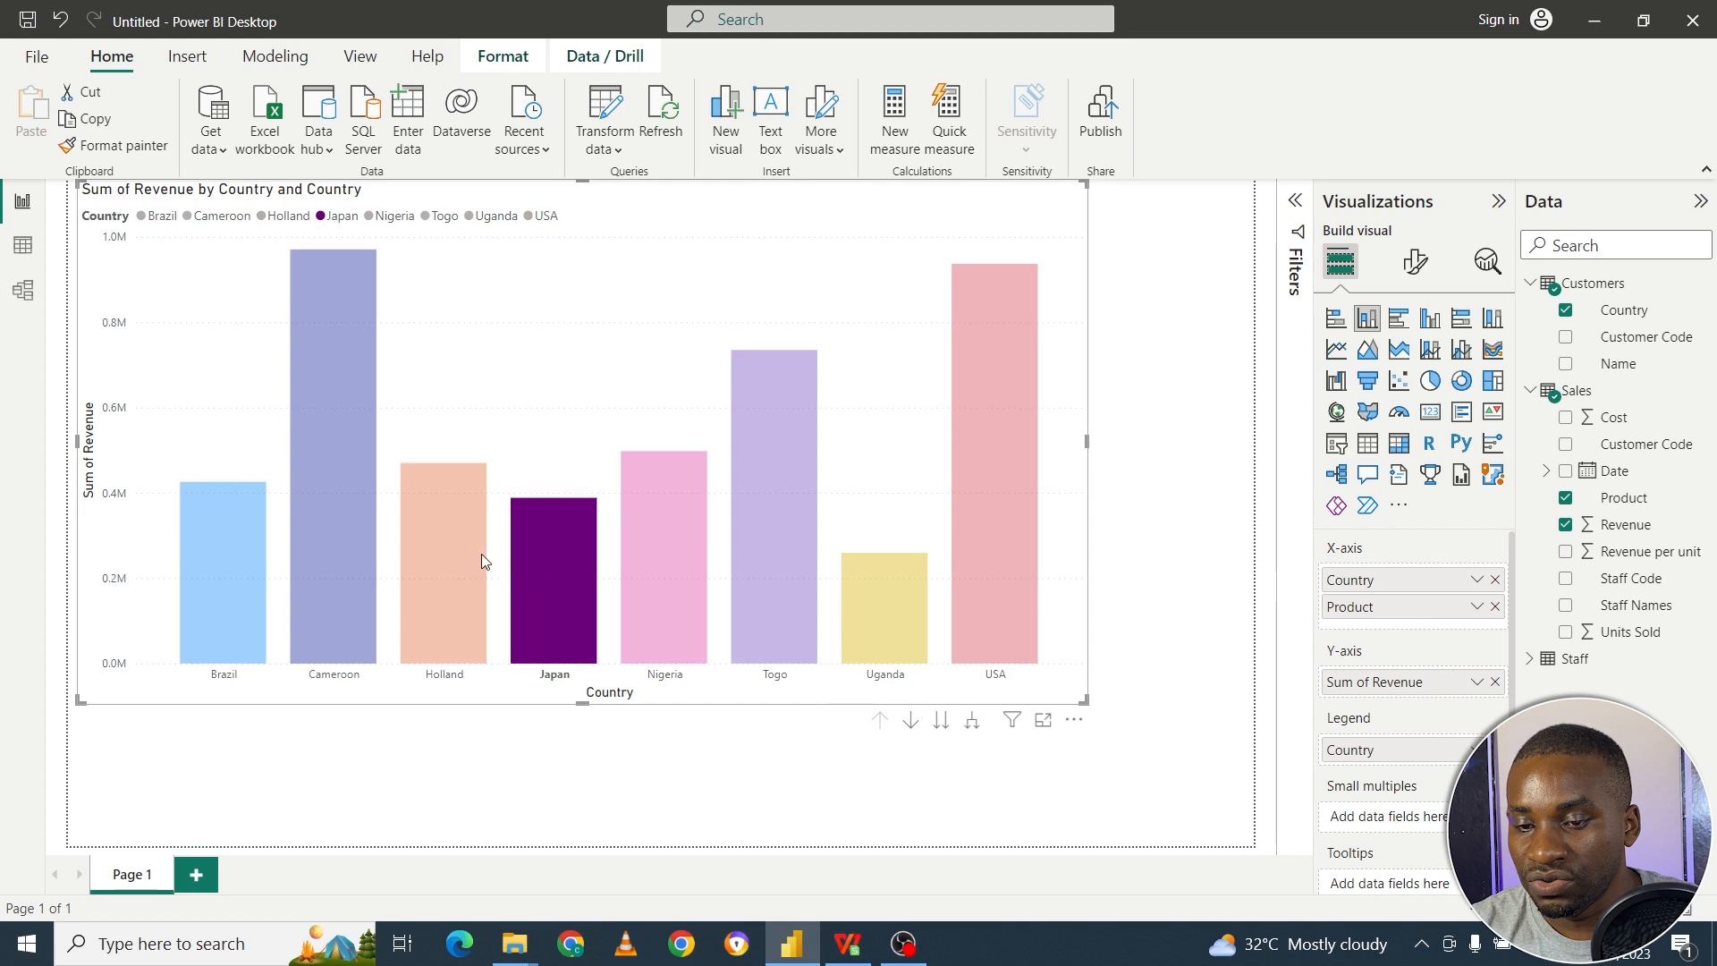
pyautogui.click(451, 546)
pyautogui.click(335, 494)
pyautogui.click(252, 501)
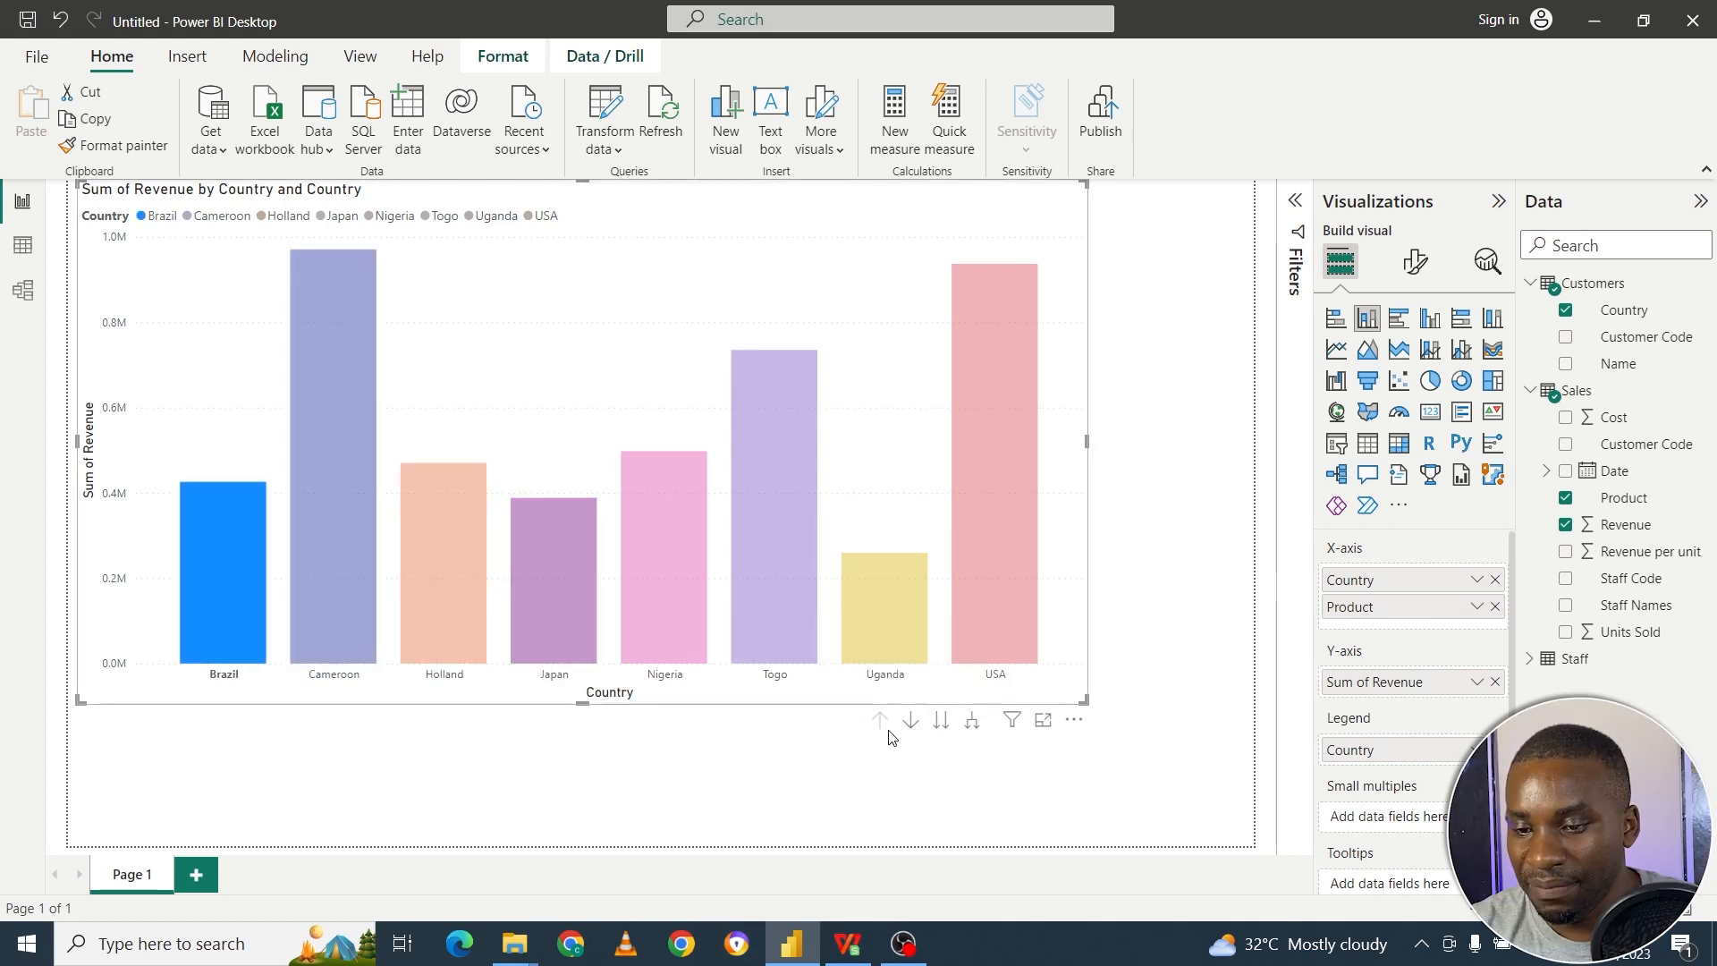
# Turn drill-down mode back on, drill into Holland's product revenue, and return to the Country level.
pyautogui.click(912, 729)
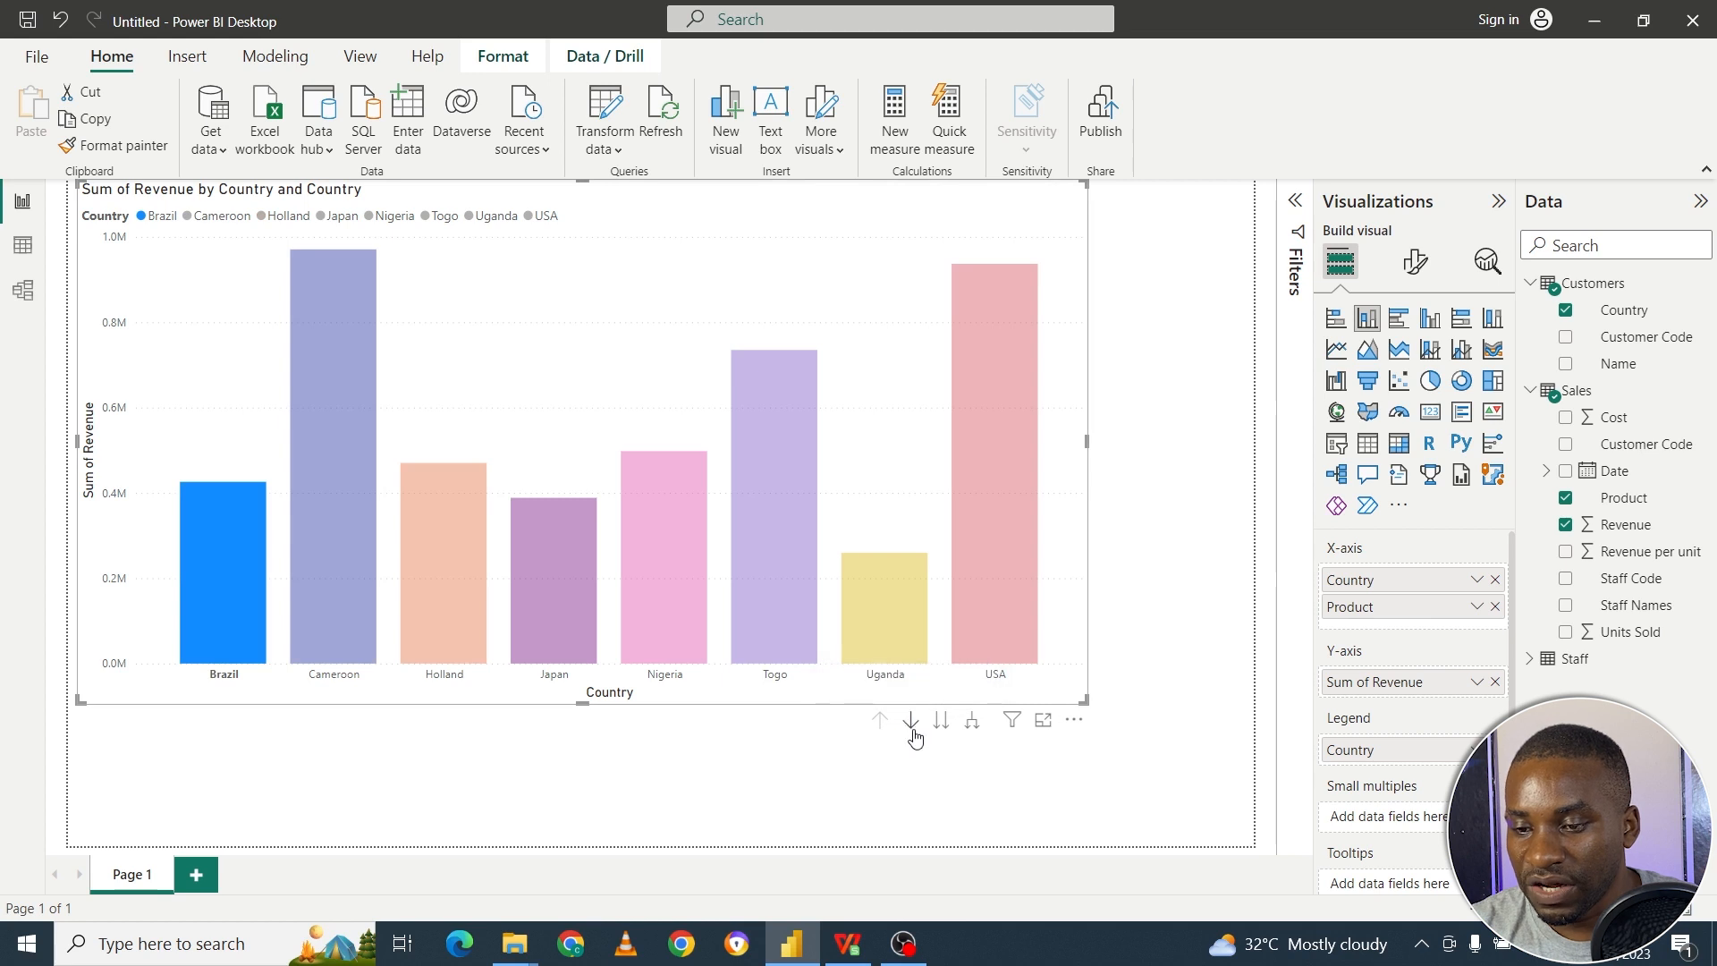
pyautogui.click(472, 574)
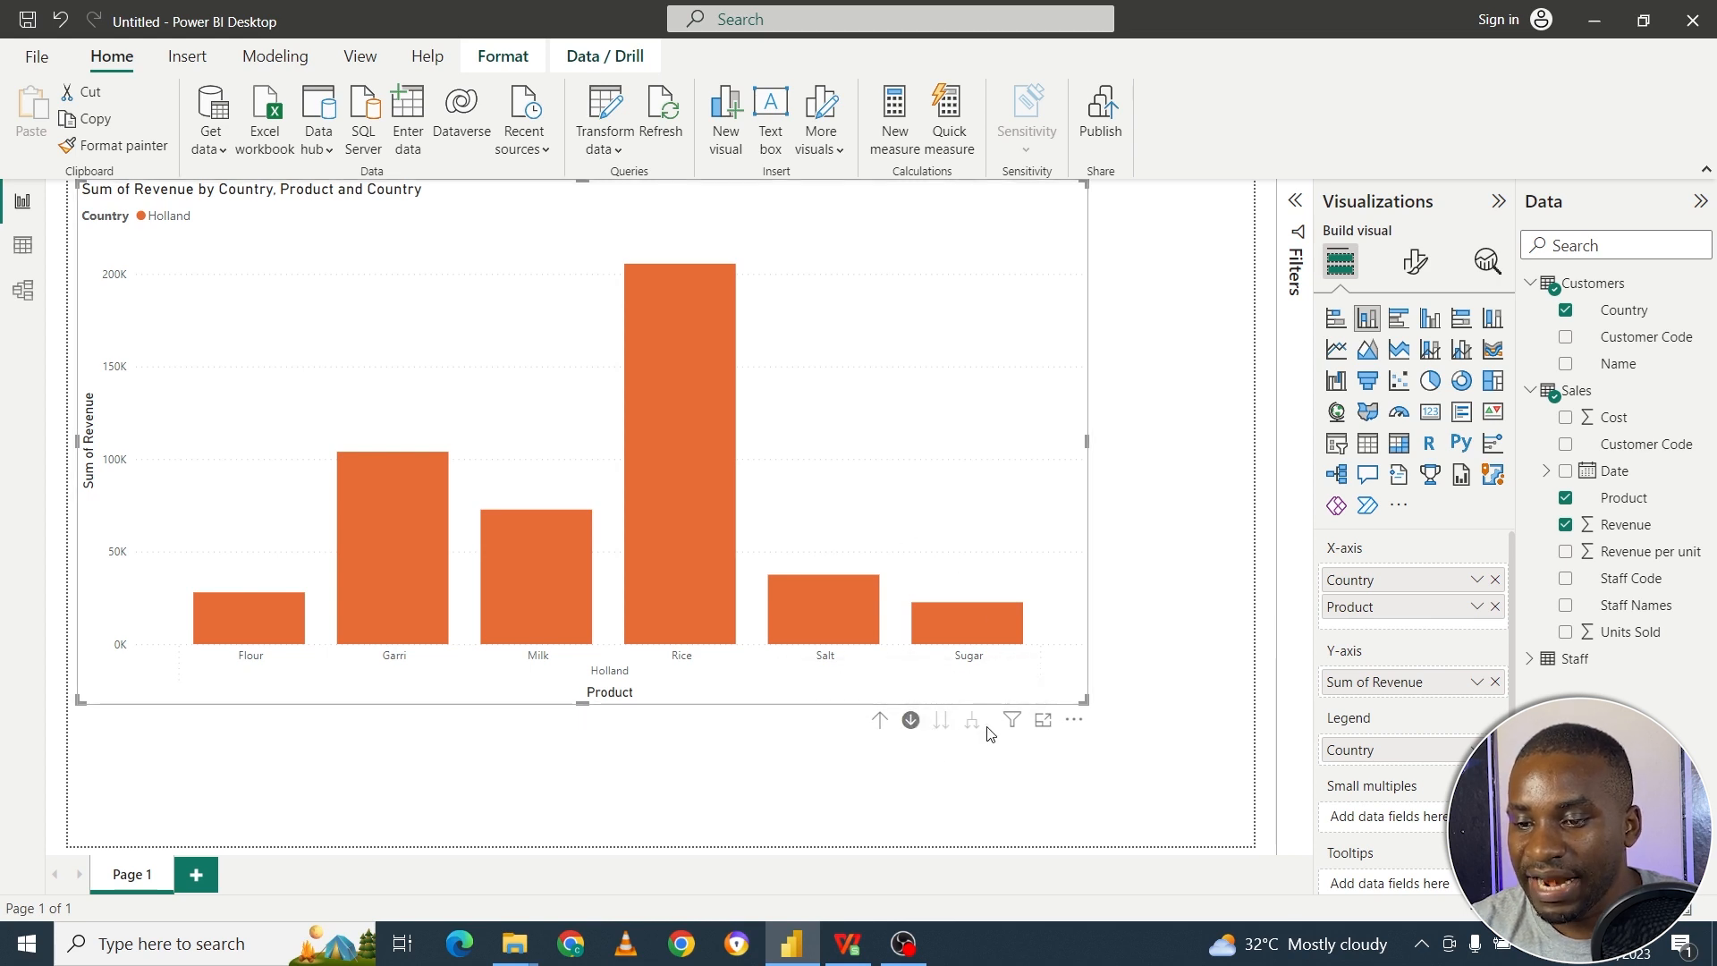
pyautogui.click(881, 721)
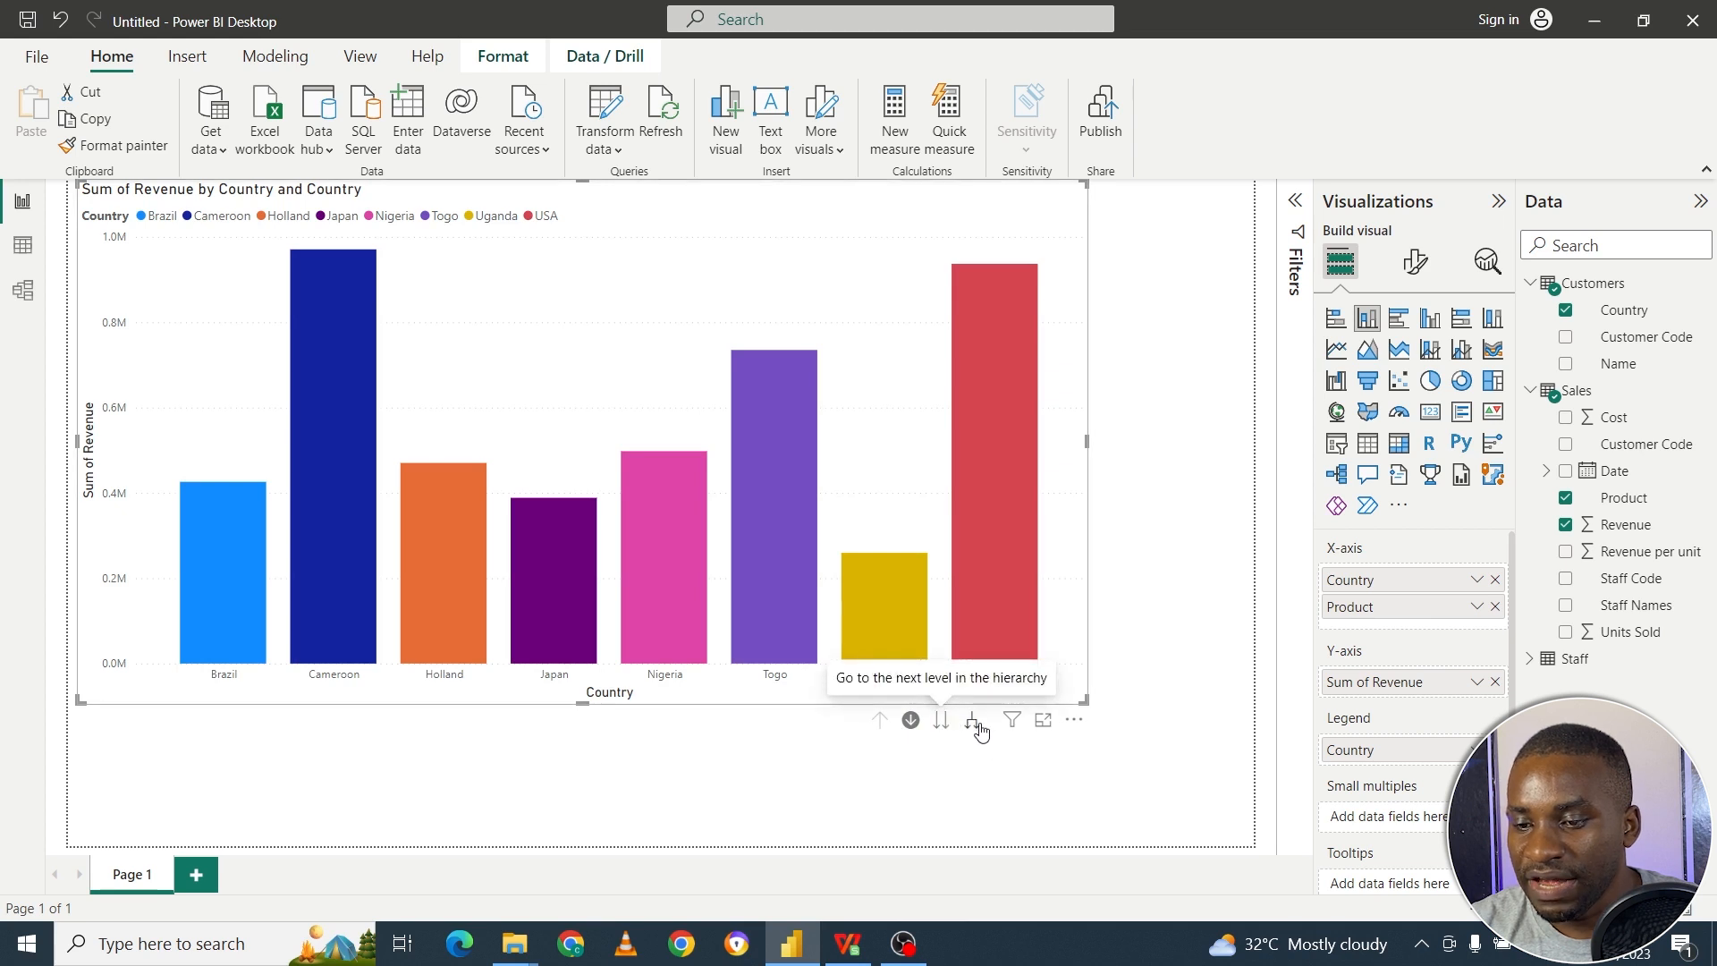
# Compare expanding all countries down to products with showing the next hierarchy level alone, drilling back up to Country after each.
pyautogui.click(972, 729)
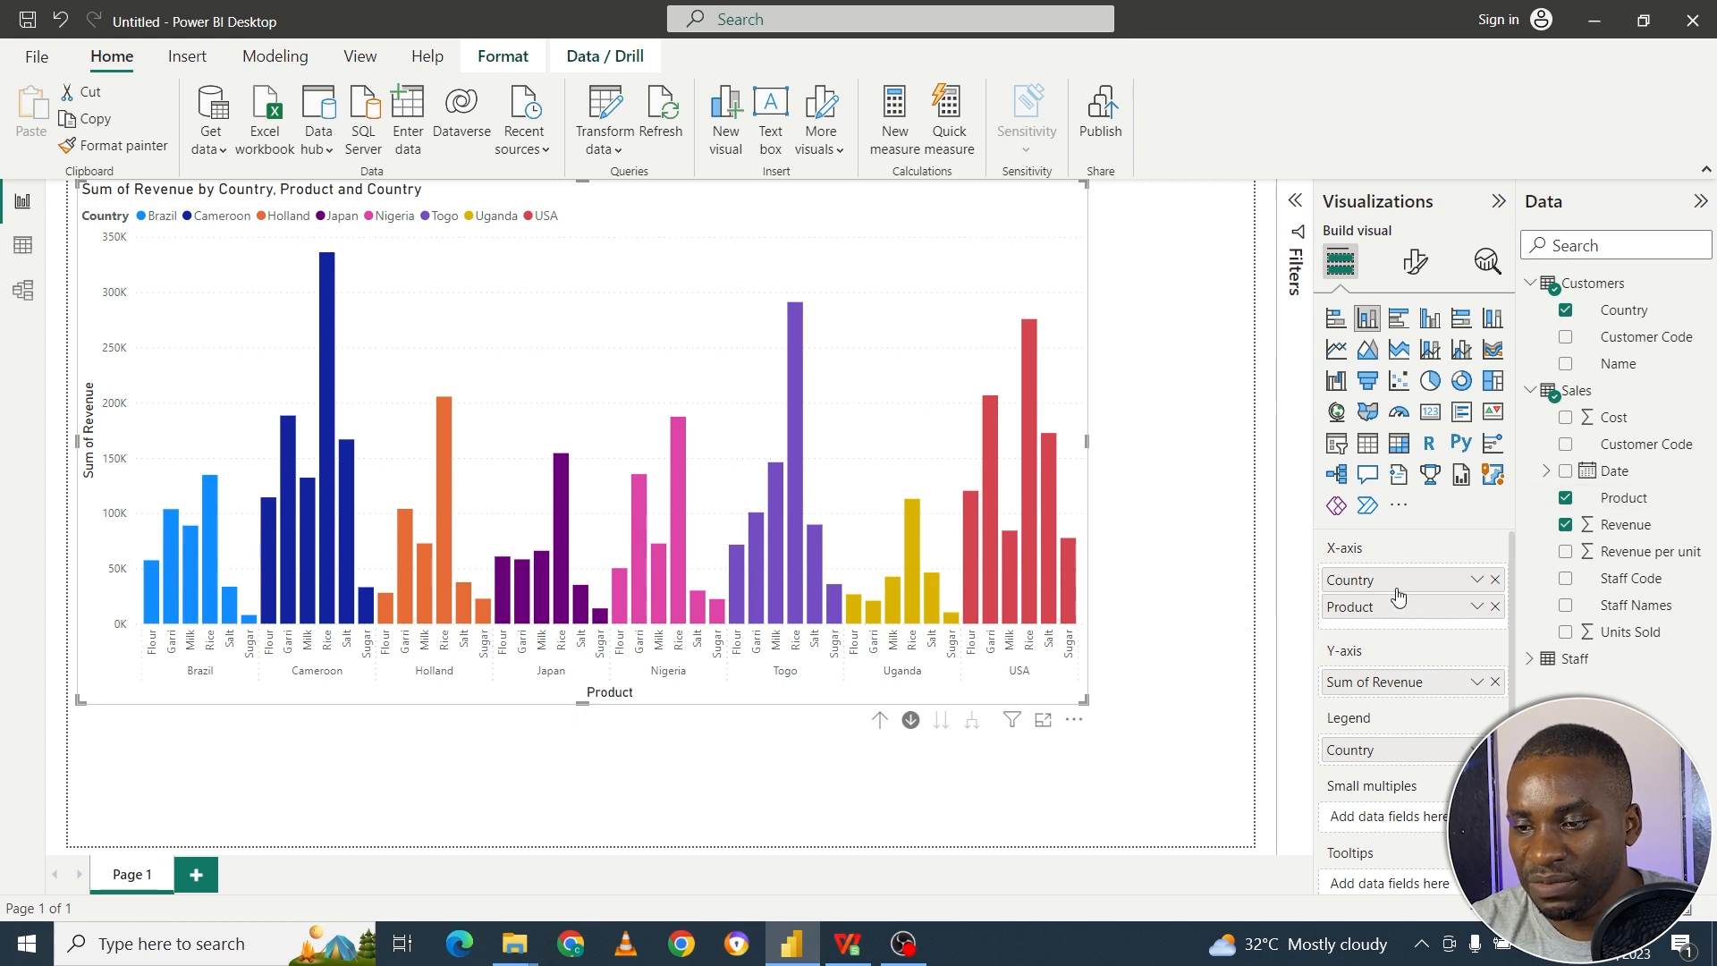
pyautogui.click(879, 720)
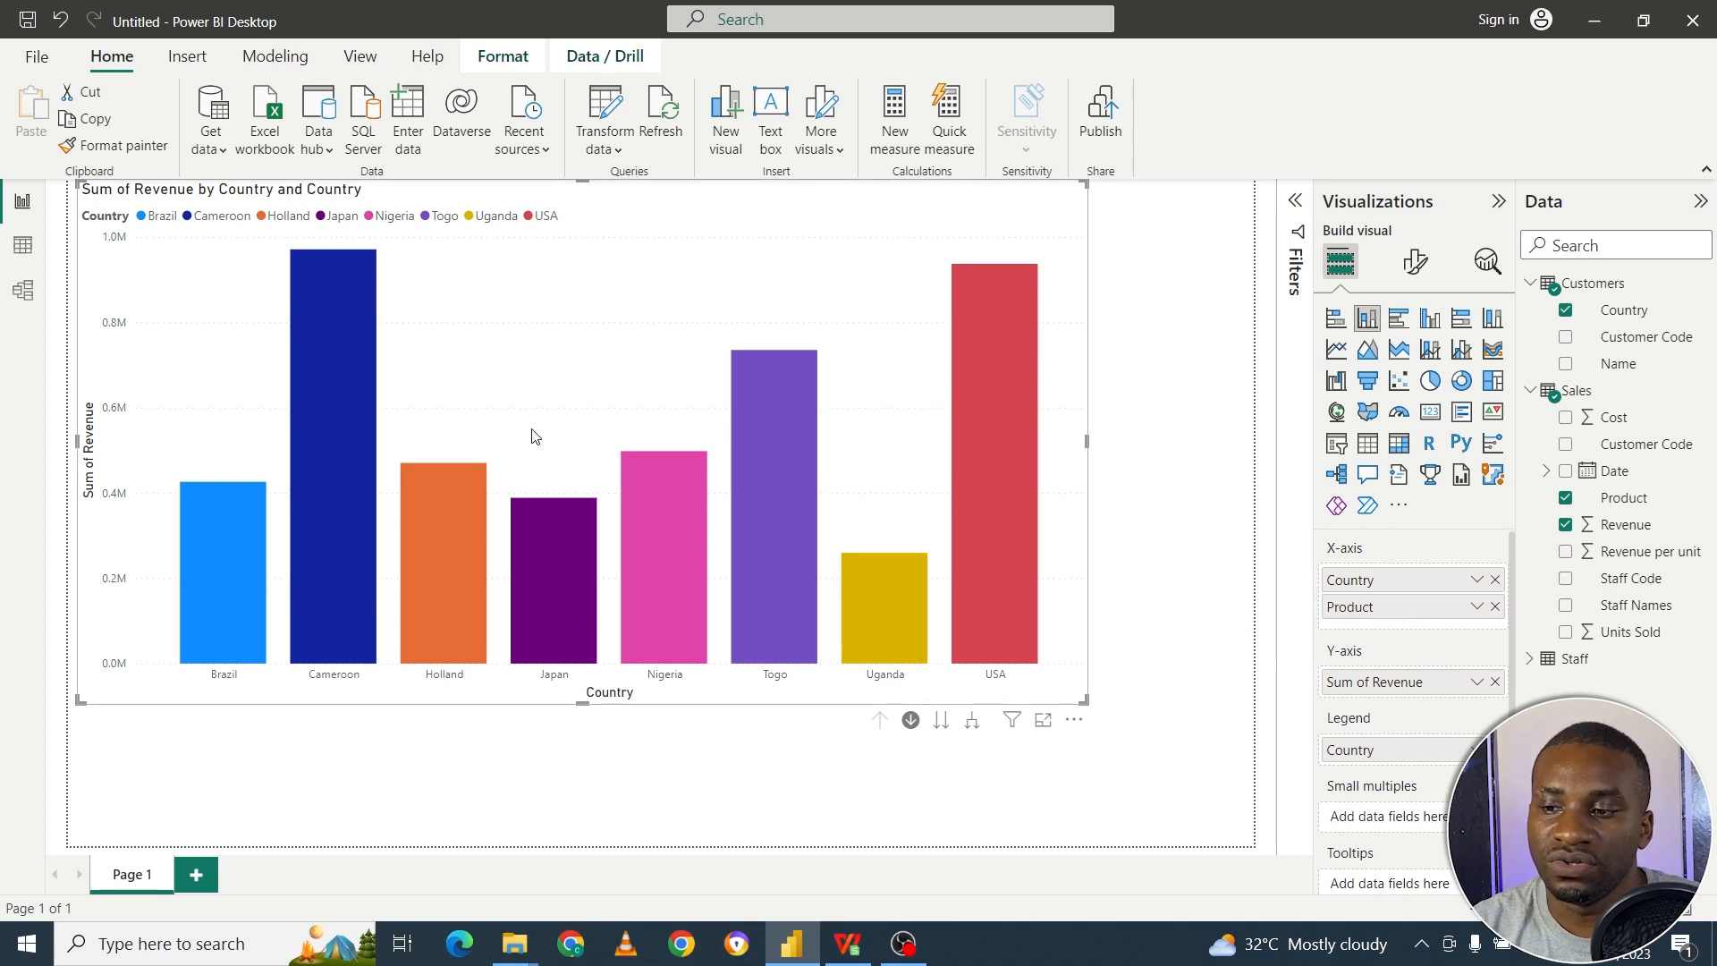
pyautogui.click(940, 721)
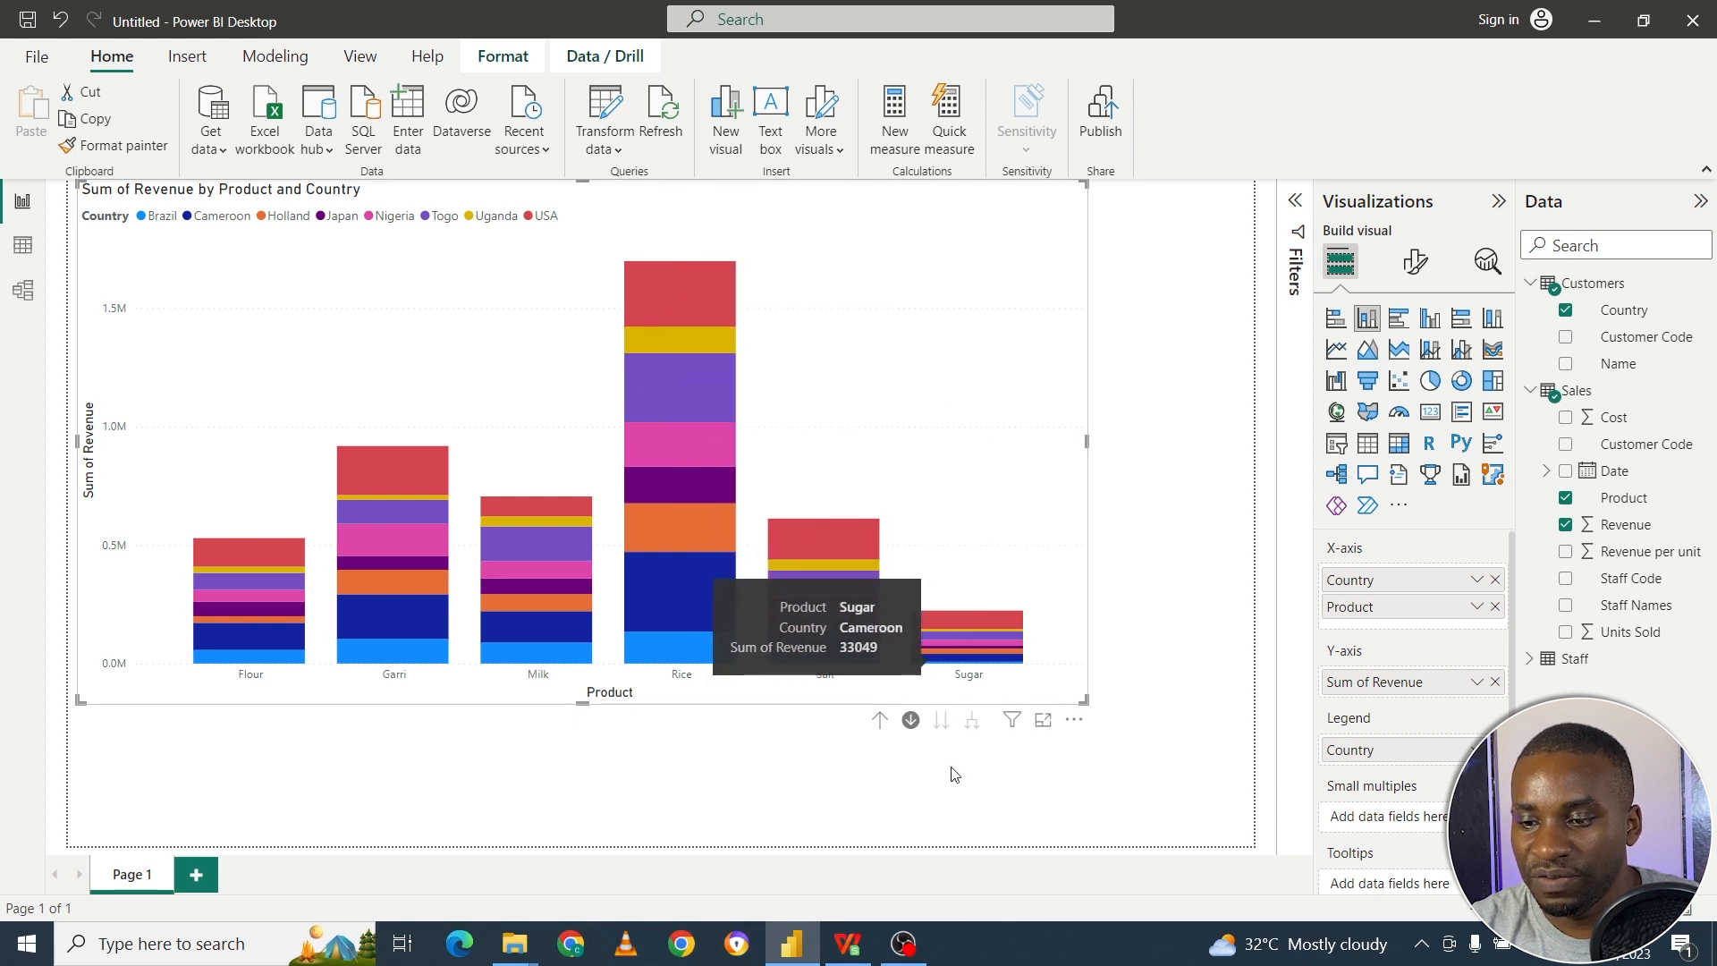
pyautogui.click(880, 721)
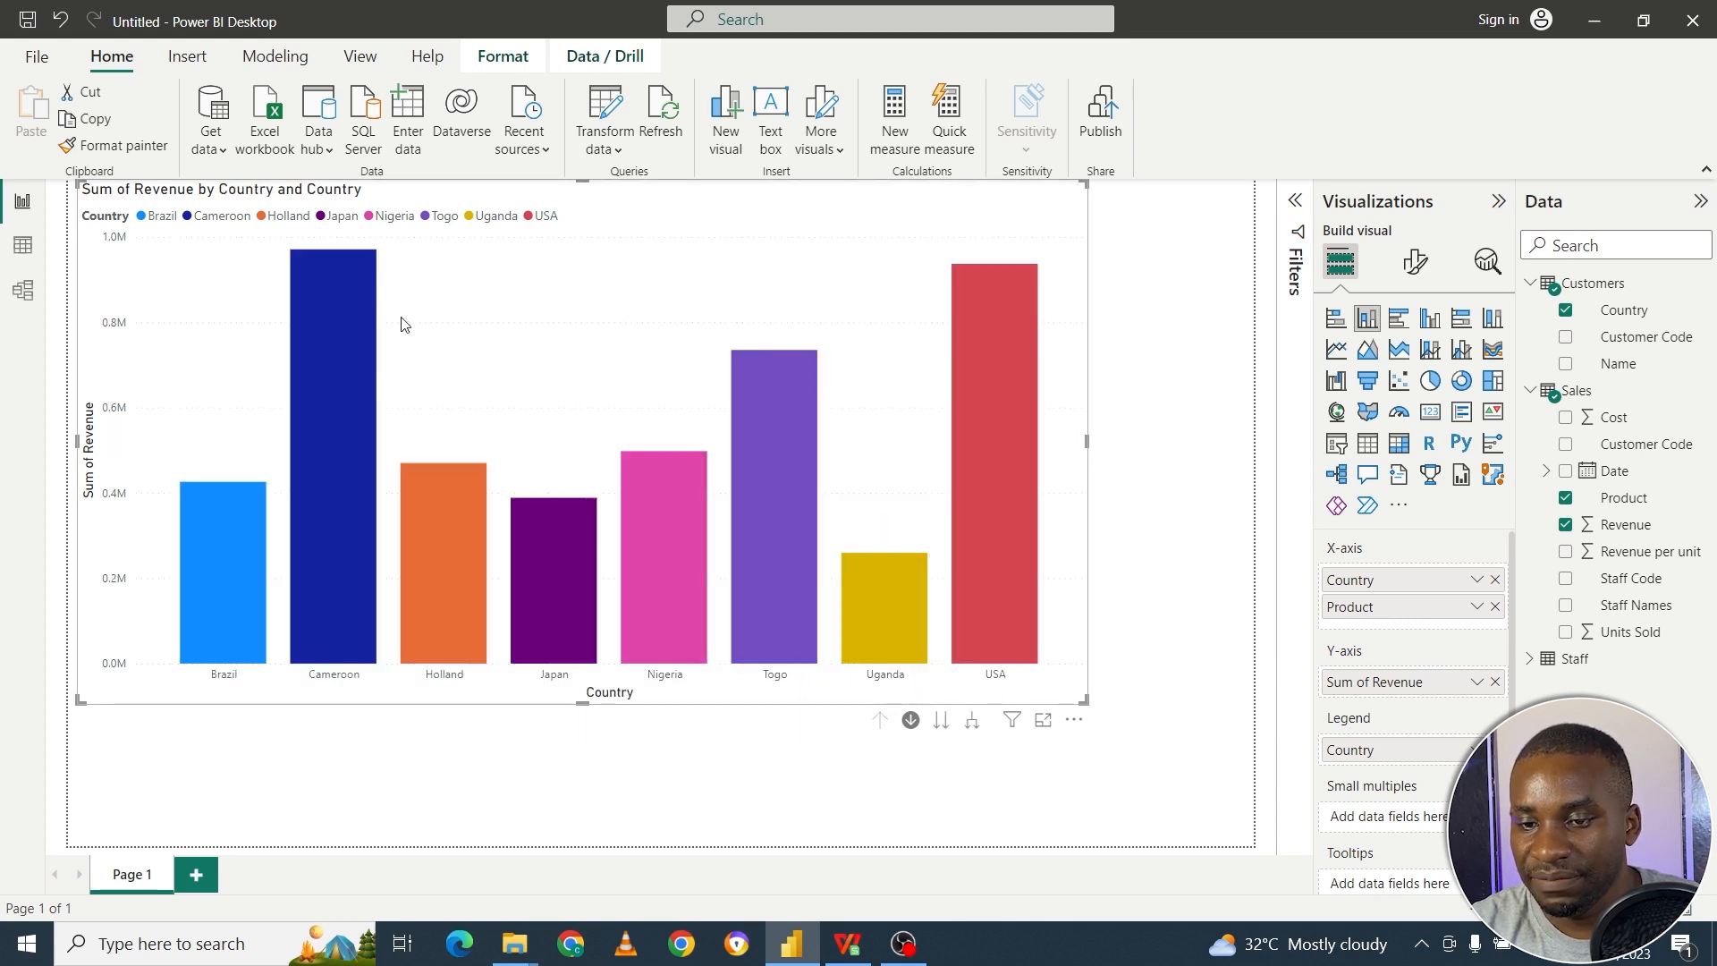